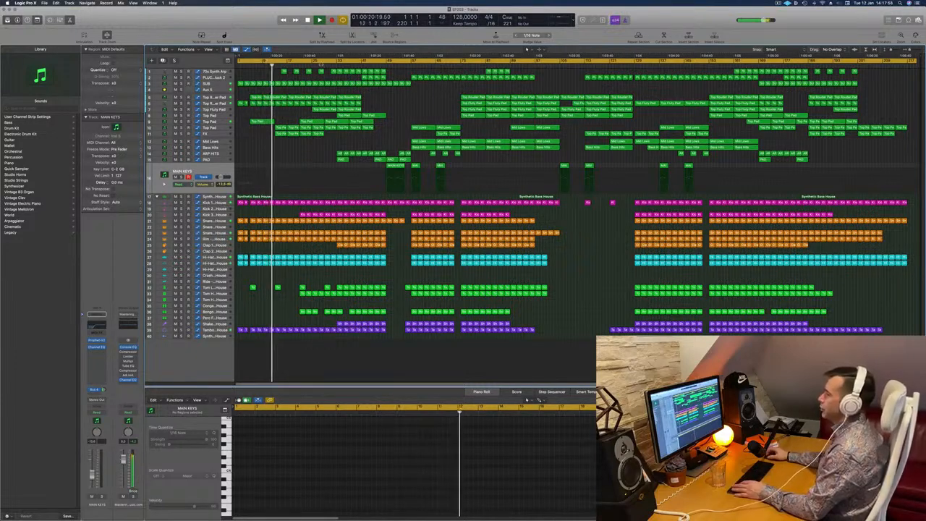
# - Play the arrangement from about bar 33 and inspect the notes on the Kick 3 - Synthetic Bass House track
pyautogui.click(335, 65)
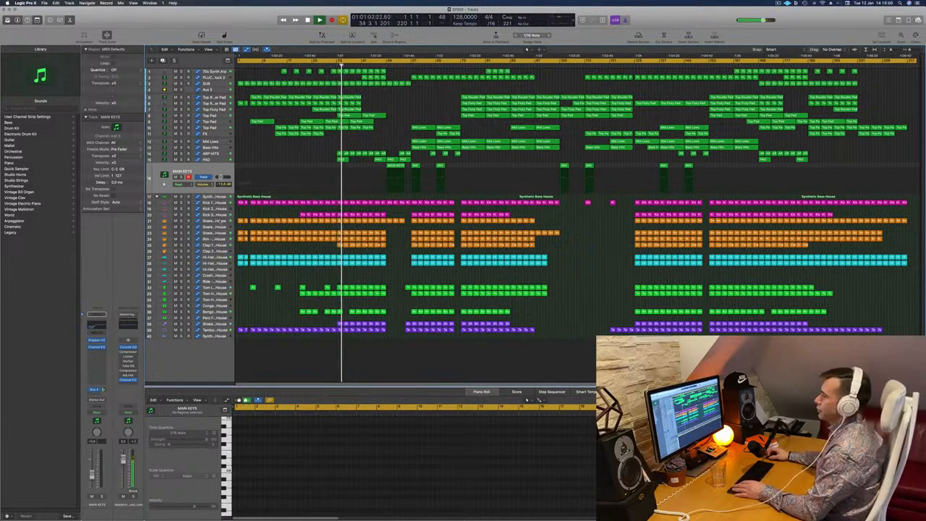
pyautogui.click(218, 216)
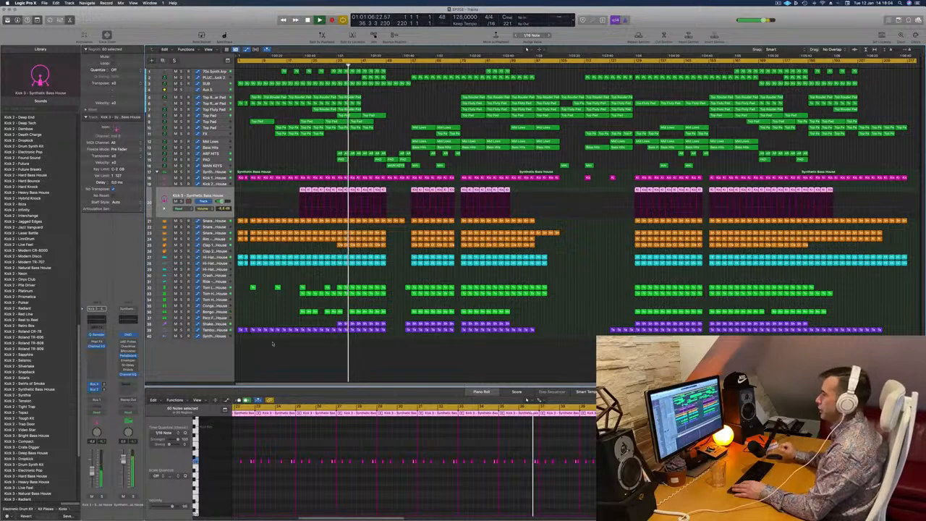
pyautogui.click(315, 150)
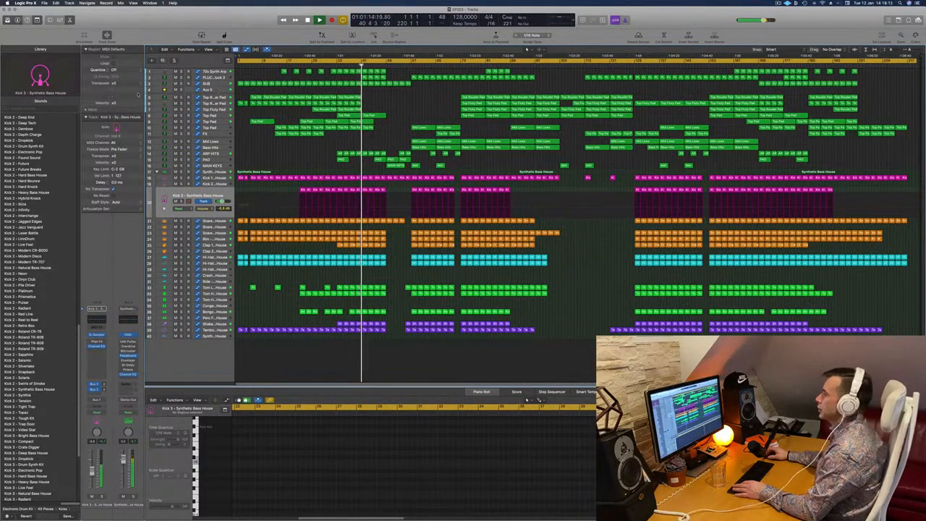
# - Audition the Aux 5 track in solo and return to the full mix
pyautogui.click(207, 90)
pyautogui.press('s')
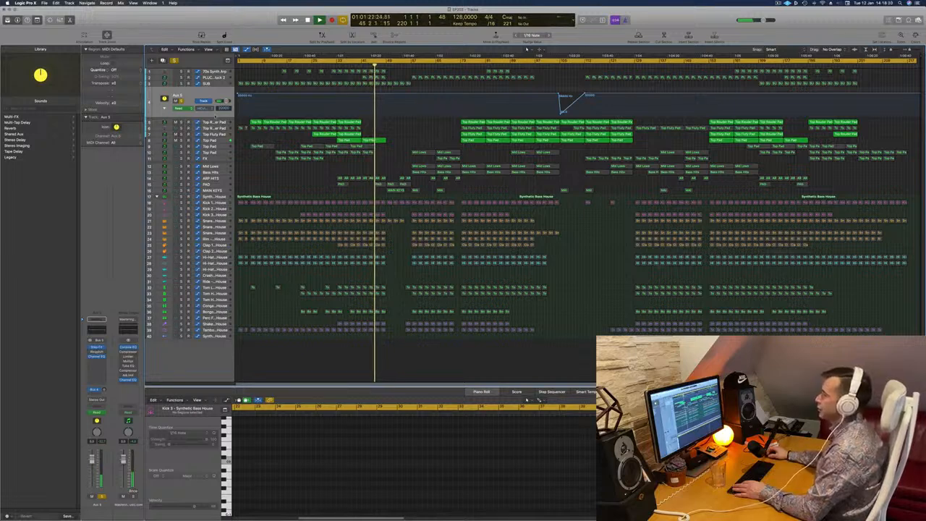
pyautogui.click(181, 101)
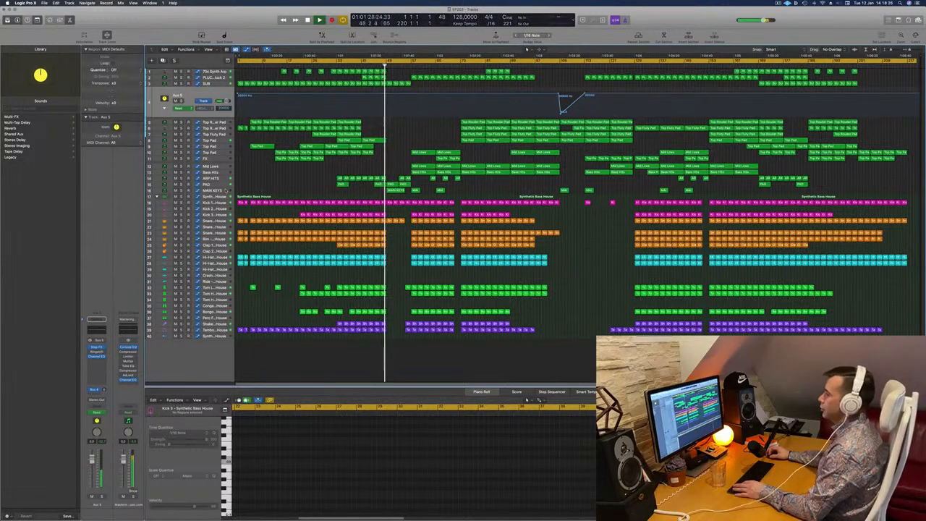
# - View the Prophet-V2 synthesizer on the MAIN KEYS track, moving its window clear of the regions before closing it
pyautogui.click(226, 191)
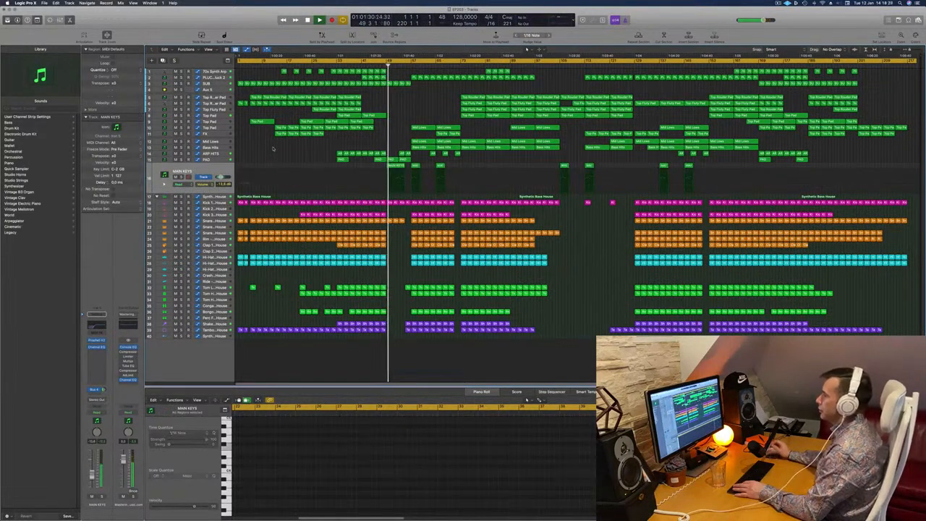
pyautogui.click(96, 340)
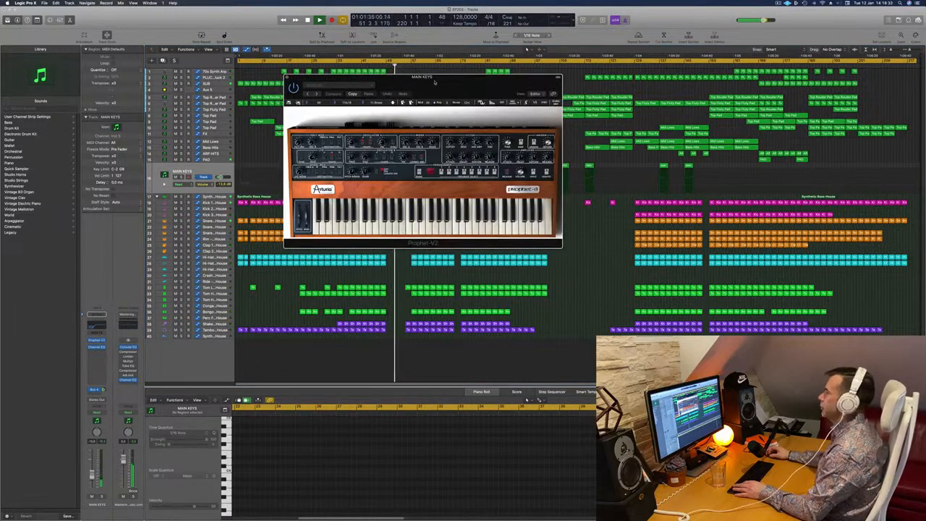
pyautogui.moveTo(435, 82); pyautogui.dragTo(644, 193)
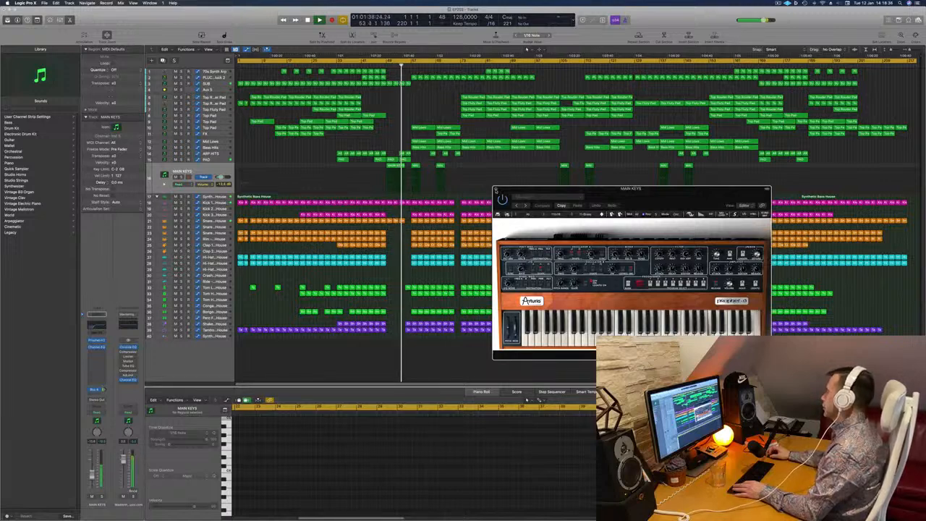
pyautogui.click(495, 190)
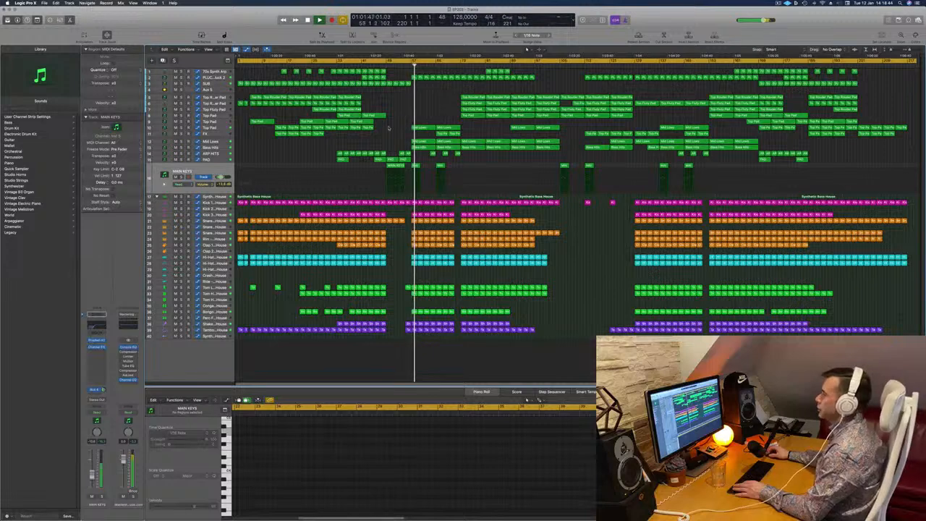
# - Audition the Mid Lows and Bass Hits tracks briefly in solo, one after the other, and restore the full mix
pyautogui.click(211, 142)
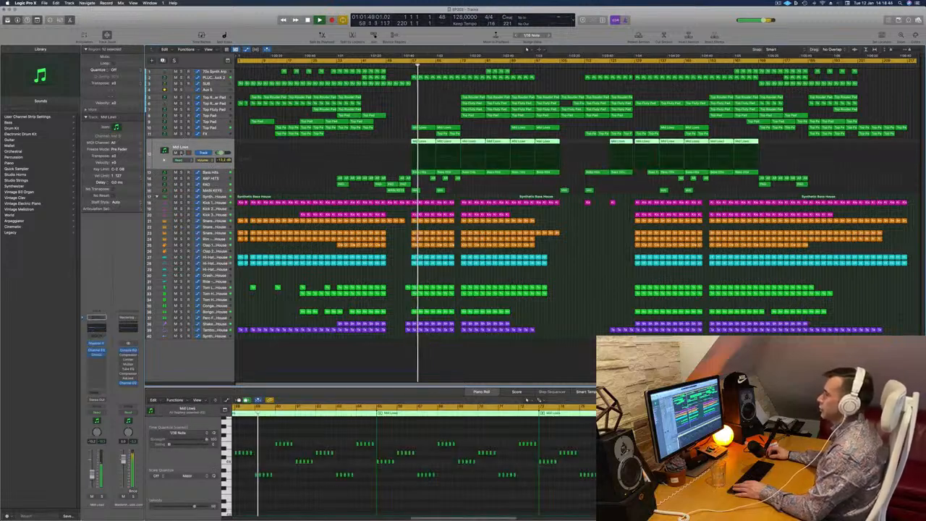
pyautogui.click(181, 152)
pyautogui.click(182, 152)
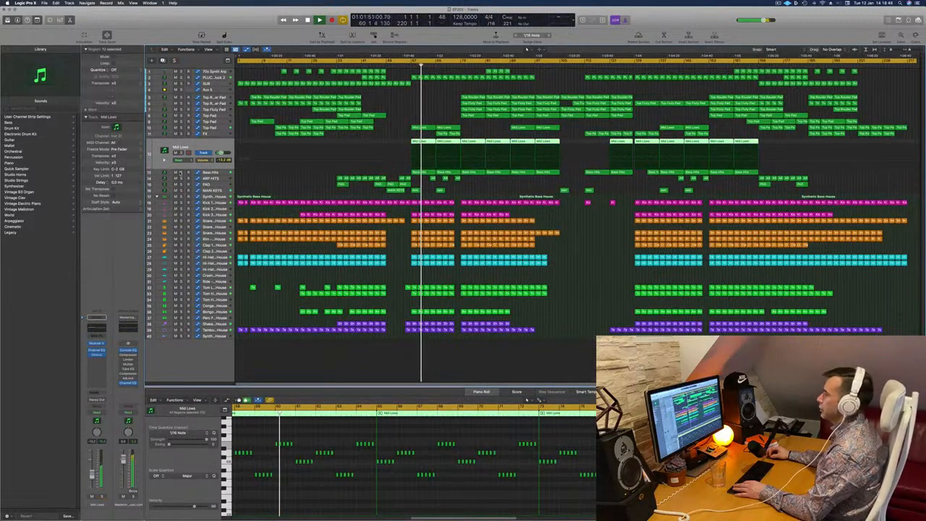
pyautogui.click(181, 171)
pyautogui.click(181, 173)
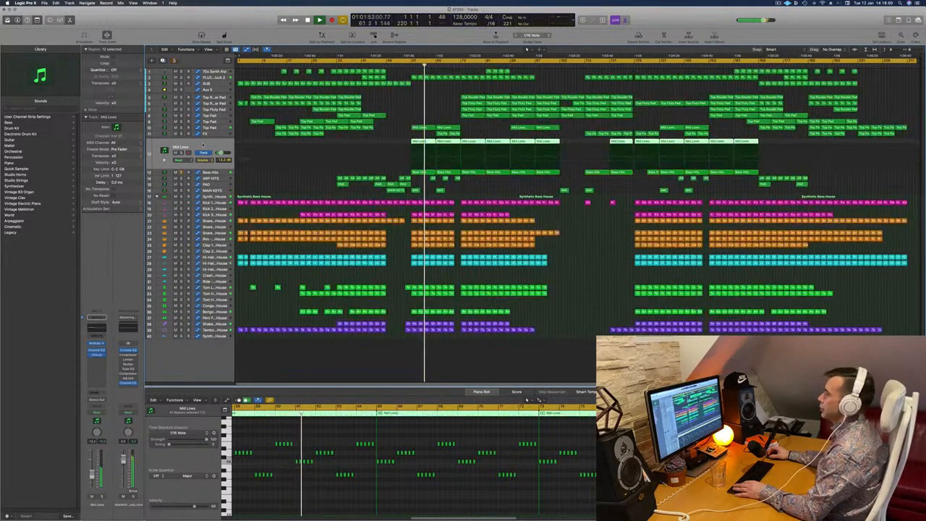
pyautogui.click(448, 107)
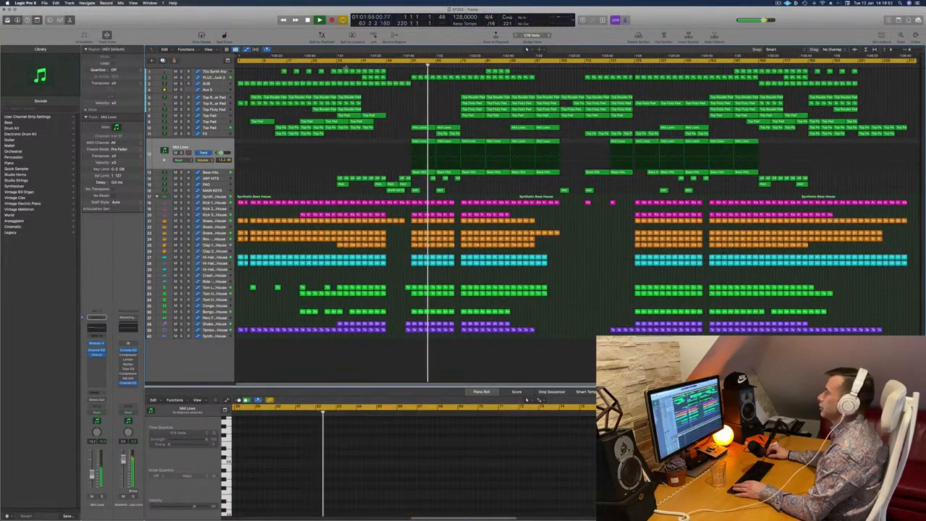
# - Inspect the PLUCK - Progressive Pluck 2 track's notes and automation, briefly soloing the track before clearing the region selection
pyautogui.click(210, 77)
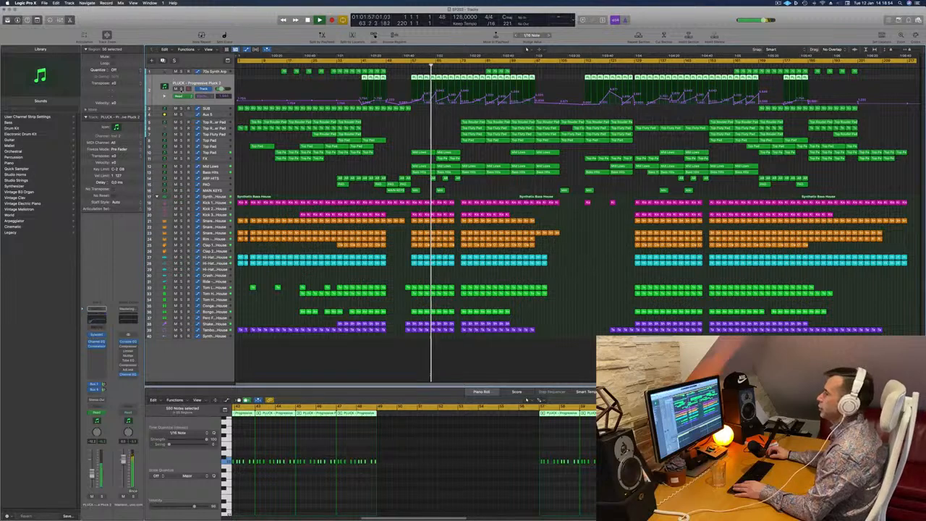
pyautogui.click(182, 88)
pyautogui.press('s')
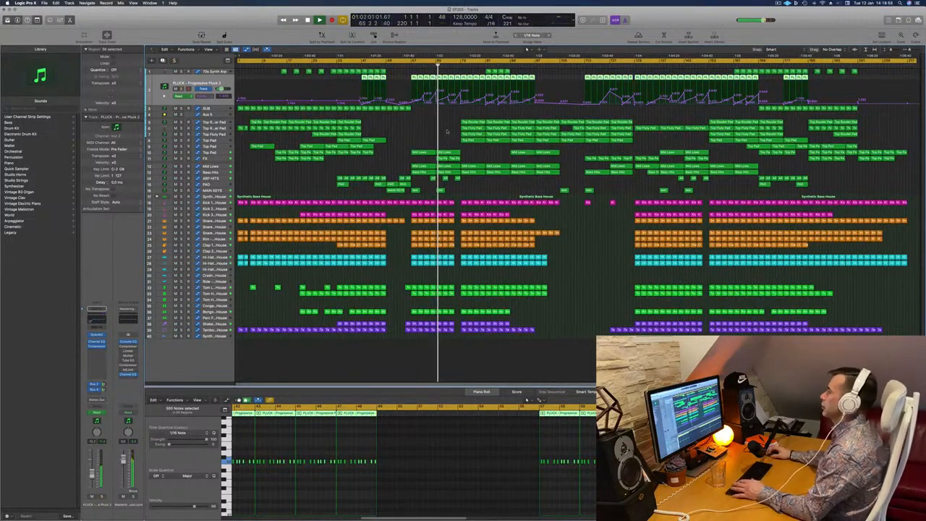
pyautogui.click(406, 133)
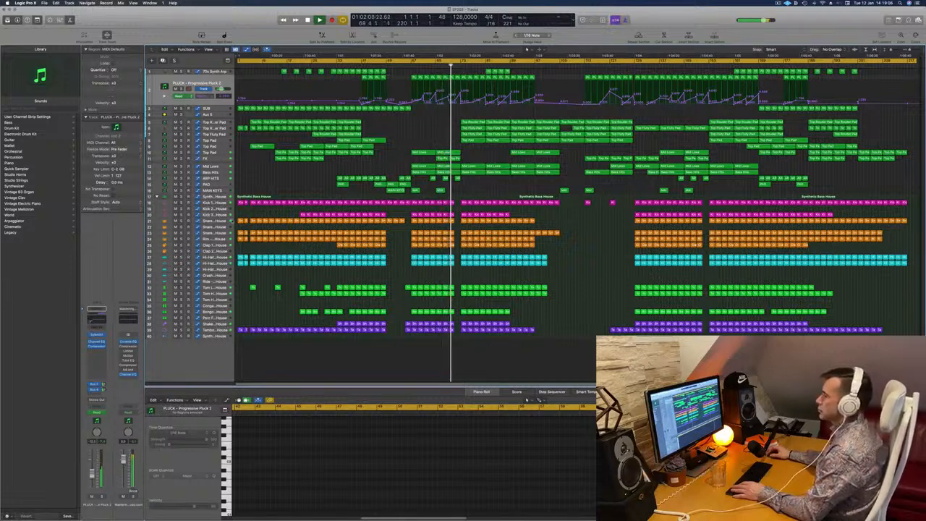
# - Inspect the Snare 1 and Rim patterns of the Synthetic Bass House kit and briefly audition Clap 1 in solo
pyautogui.click(223, 222)
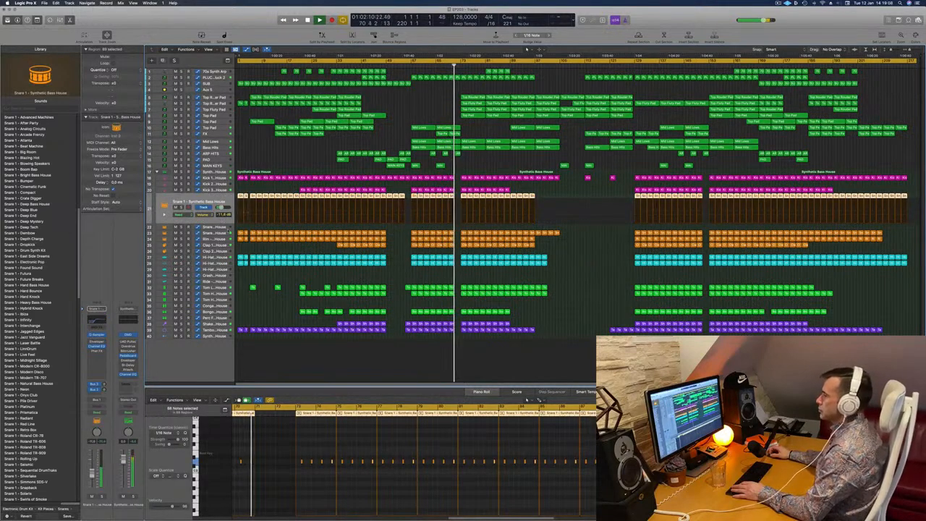
pyautogui.click(219, 239)
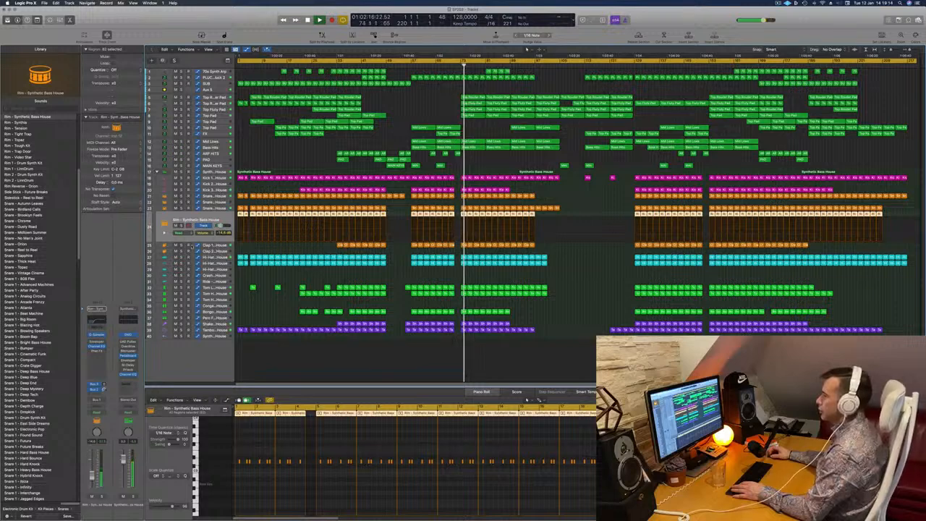
pyautogui.click(181, 245)
pyautogui.click(181, 245)
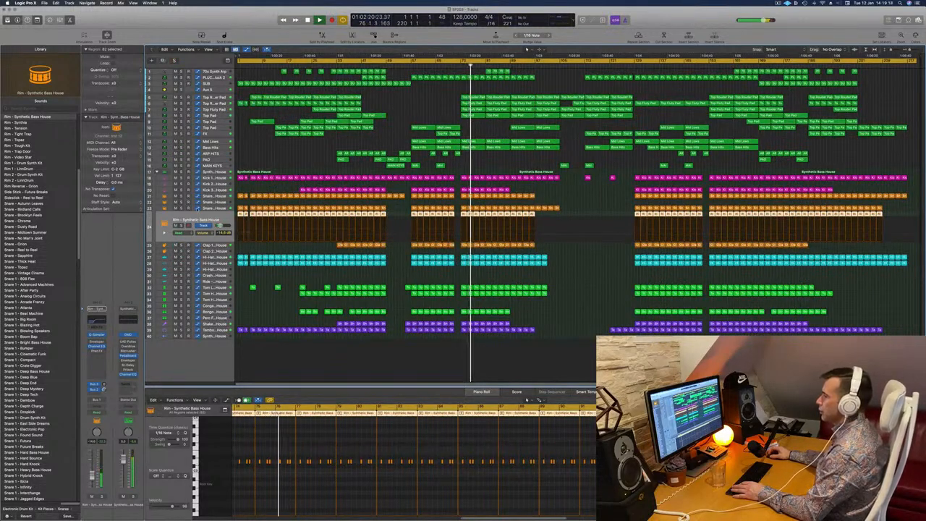
# - Compare the mix with Snare 3 soloed, muted and restored, and inspect the Snare 1 track's pattern
pyautogui.press('Up')
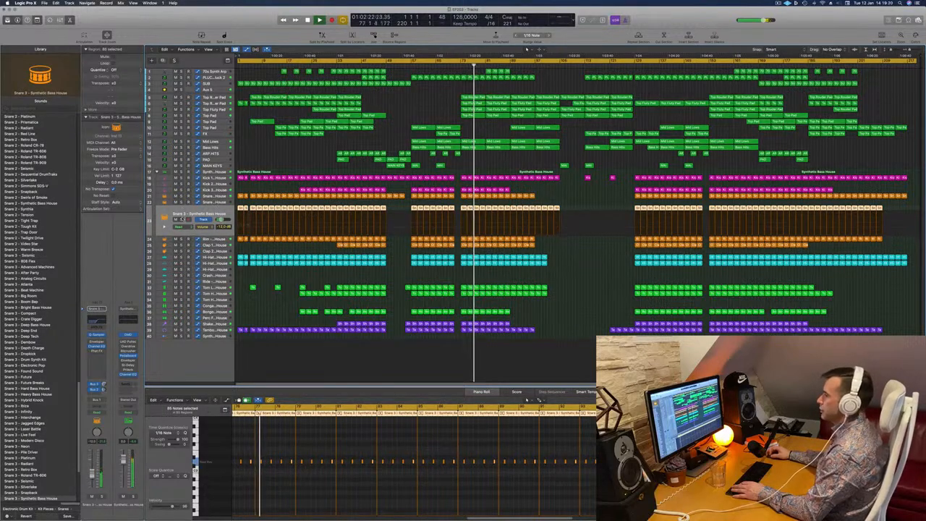
pyautogui.press('s')
pyautogui.press('s')
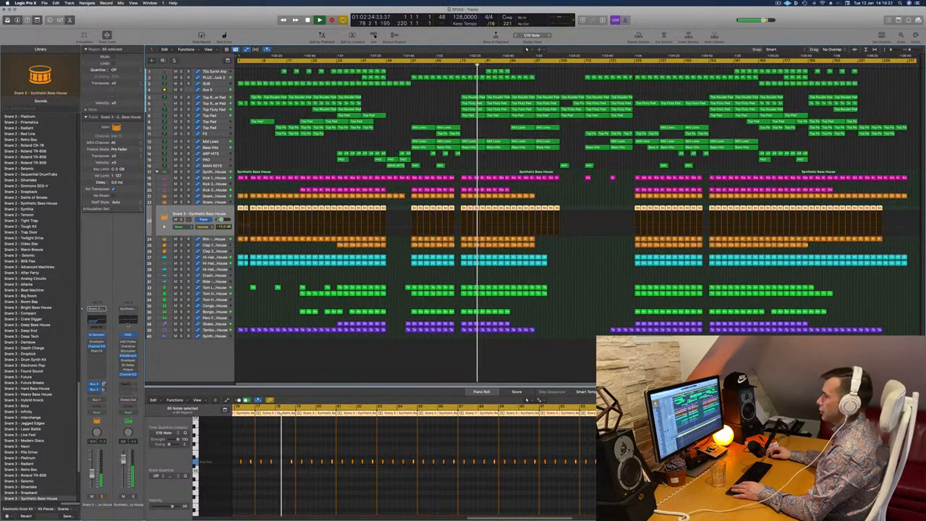
pyautogui.press('m')
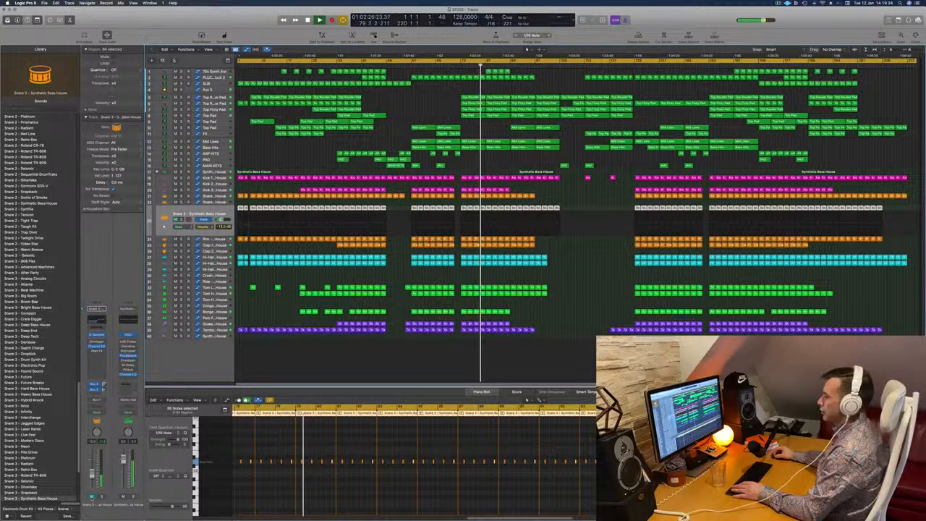
pyautogui.press('m')
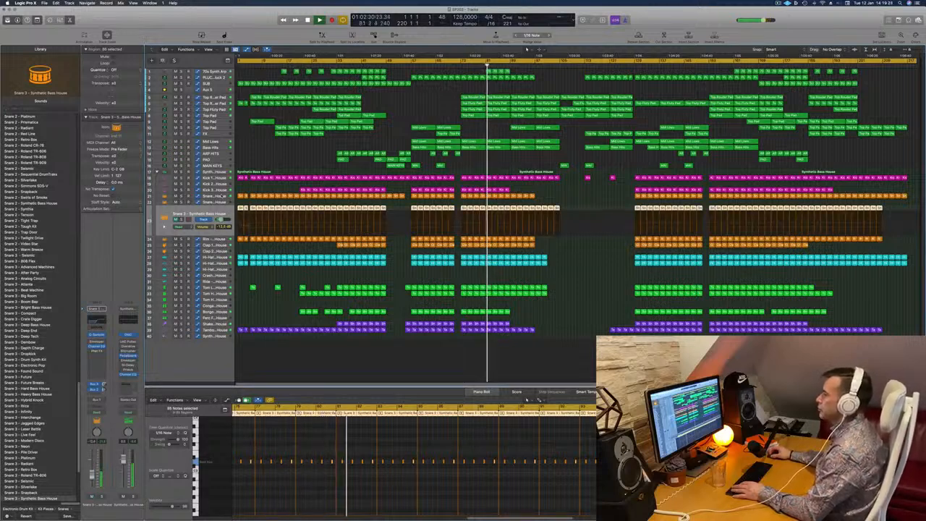
pyautogui.press('Up')
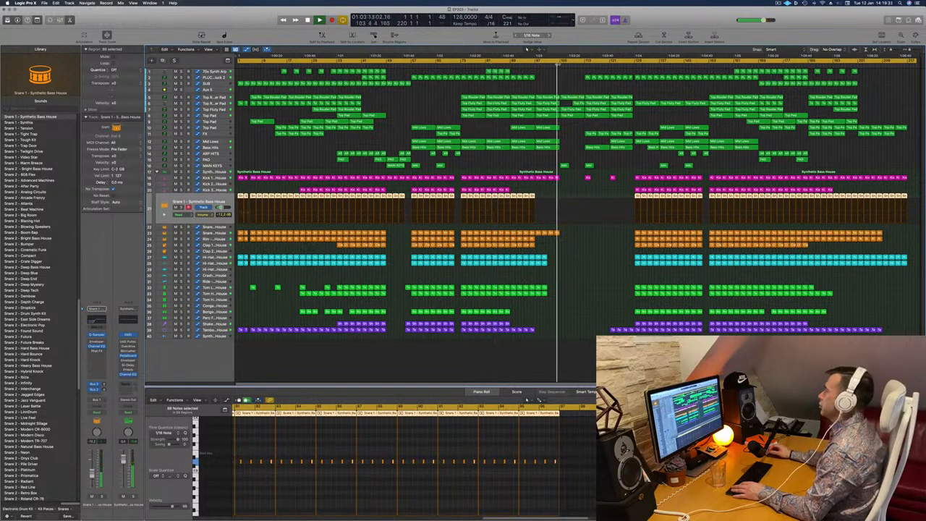
pyautogui.click(578, 242)
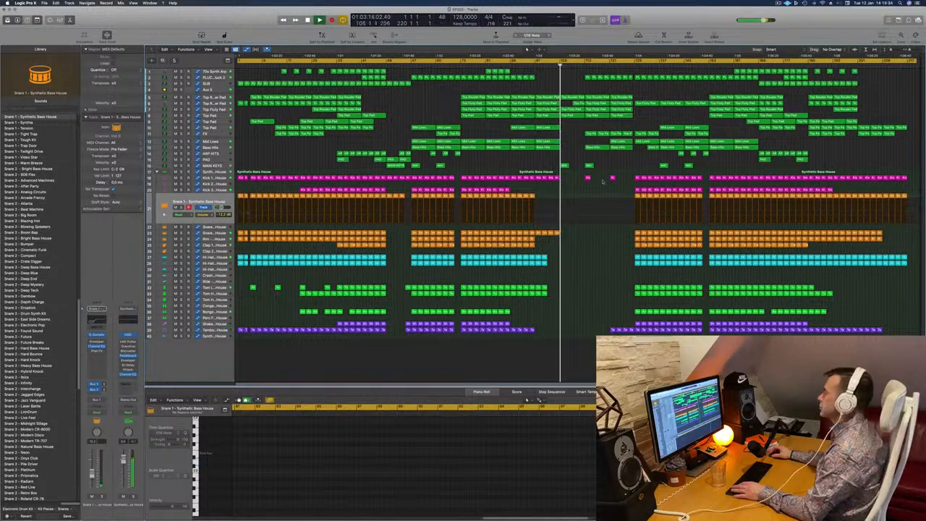
# - Show the additional automation lane of the Aux 5 track, keeping its automation mode at Read
pyautogui.click(211, 90)
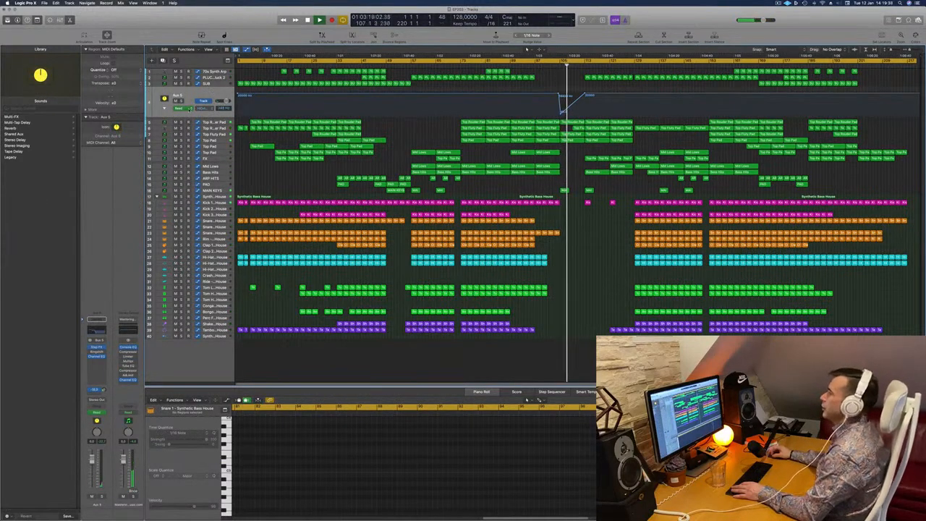
pyautogui.click(181, 108)
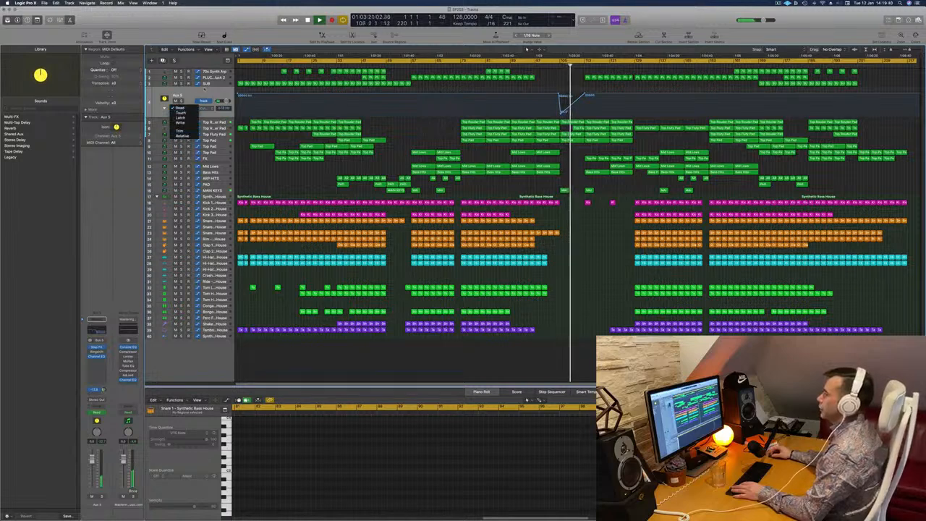
pyautogui.click(177, 108)
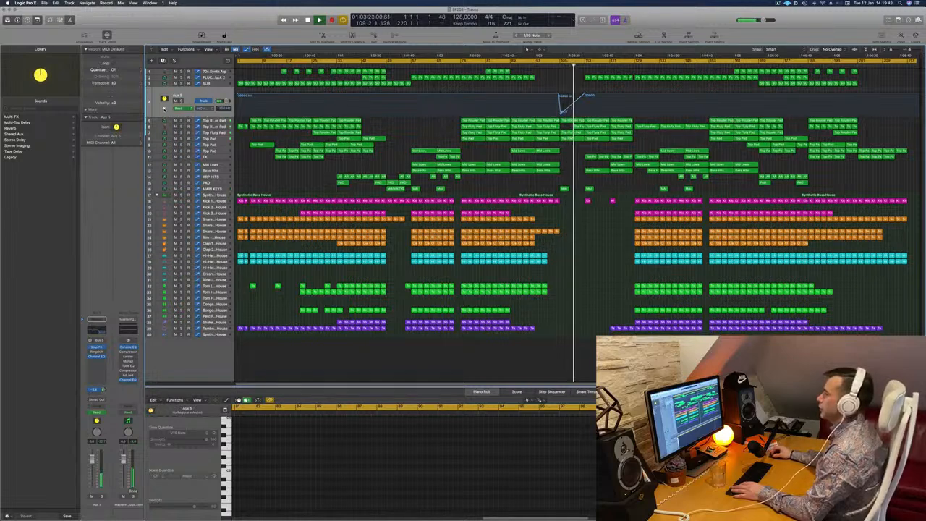
pyautogui.click(165, 108)
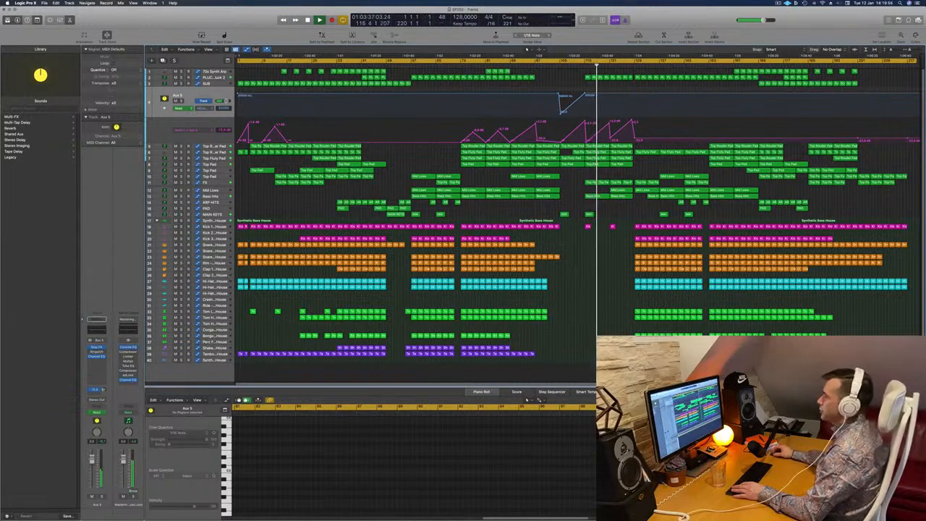
# - Inspect the FX track's notes and automation, toggle its solo on and off, and clear the region selection
pyautogui.click(223, 182)
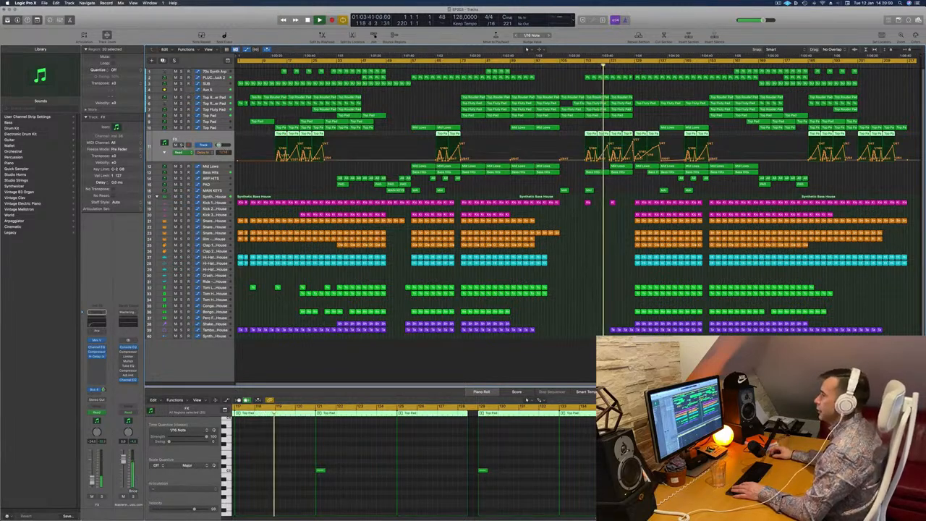
pyautogui.hotkey('ctrl', 's')
pyautogui.hotkey('ctrl', 's')
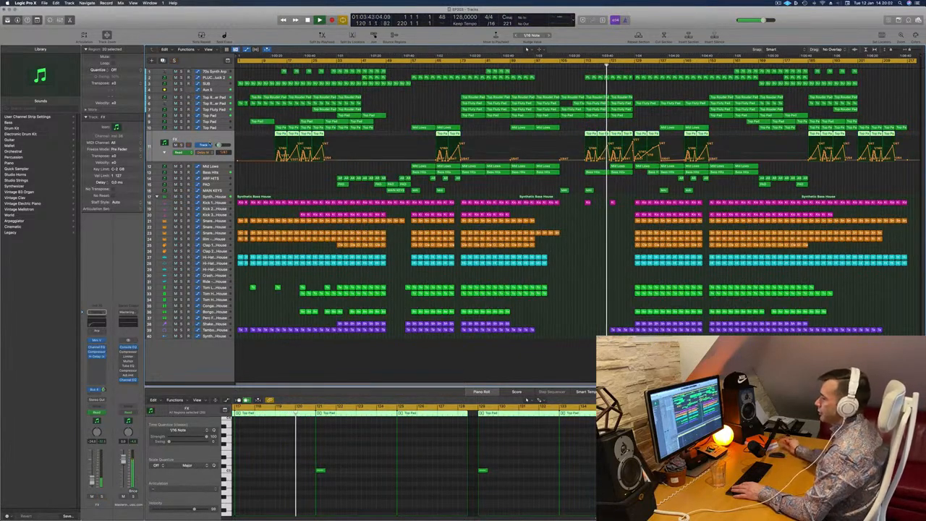
pyautogui.click(569, 293)
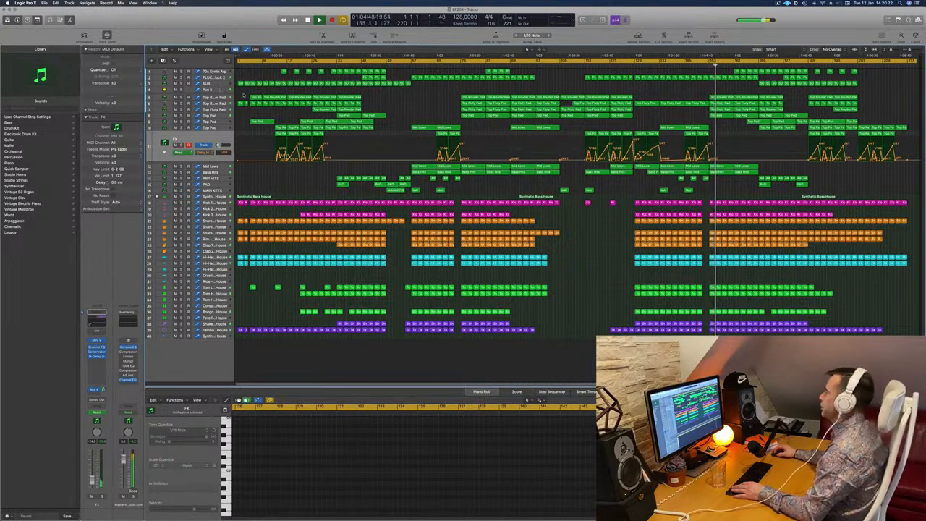
# - Expand the Aux 5 automation lanes again and set the cycle range to about bars 1 to 17
pyautogui.click(166, 90)
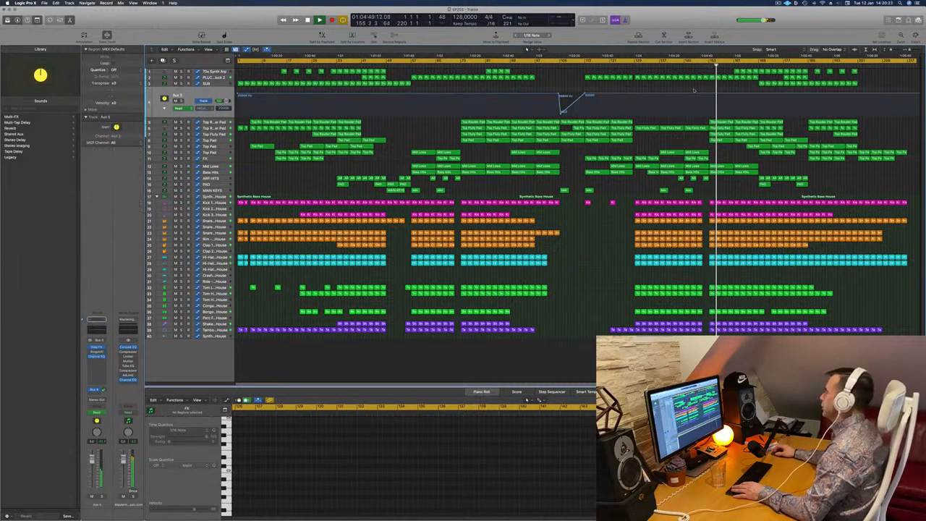
pyautogui.click(165, 109)
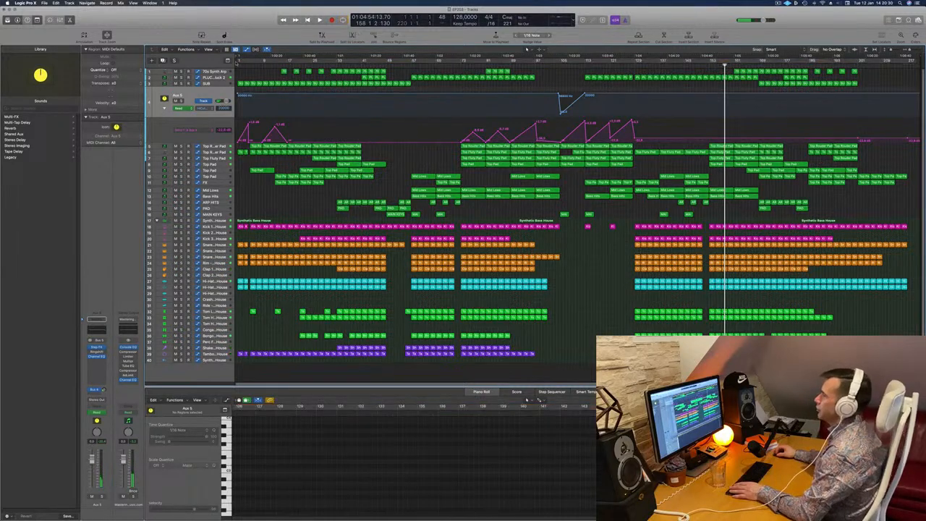
pyautogui.moveTo(239, 61); pyautogui.dragTo(288, 69)
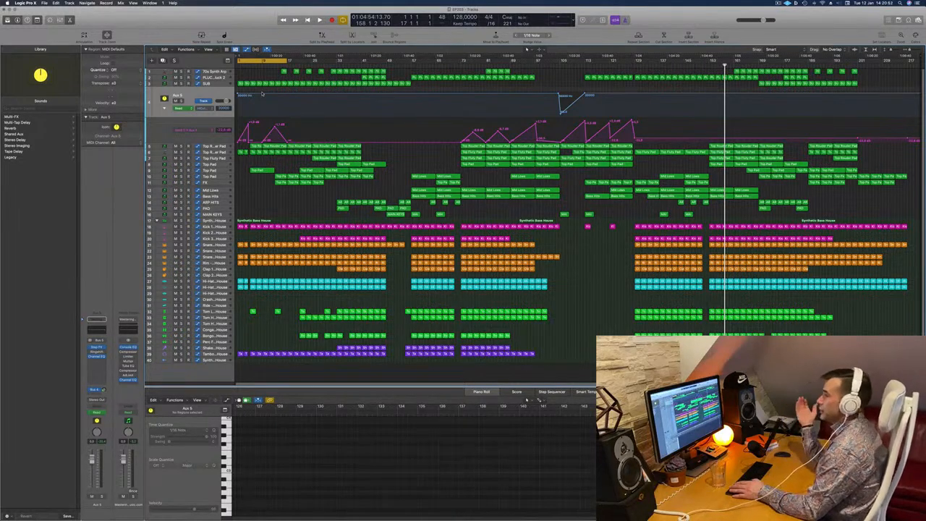
# - Play the arrangement from its beginning and examine the opening bars
pyautogui.press('Return')
pyautogui.press('space')
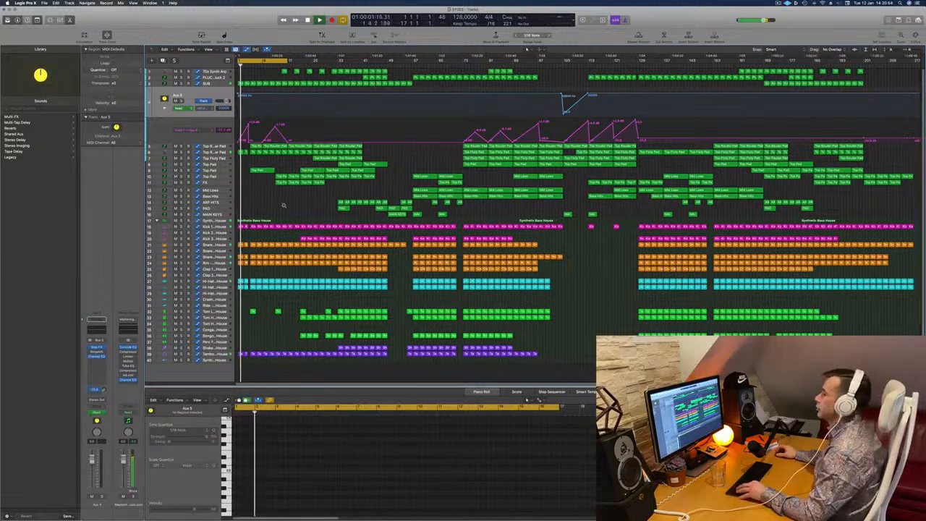
pyautogui.scroll(5, 283, 205)
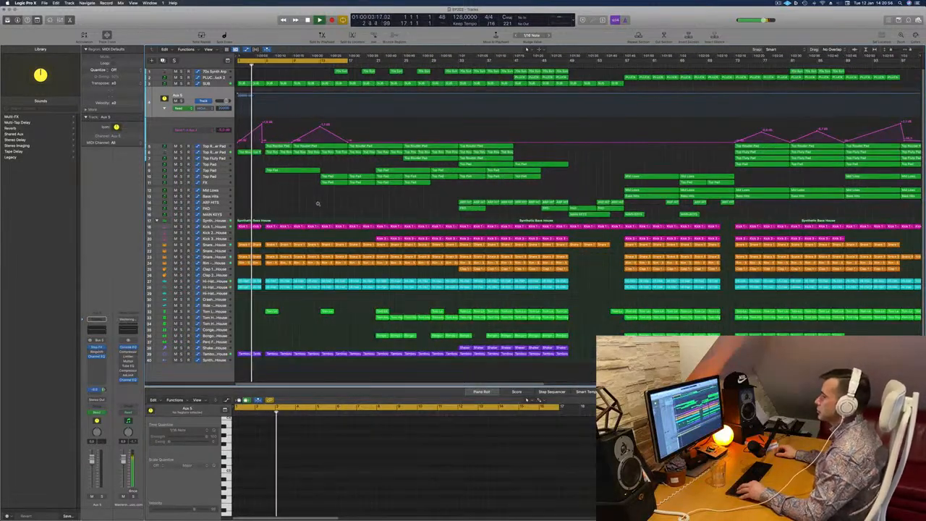
pyautogui.scroll(-2, 317, 203)
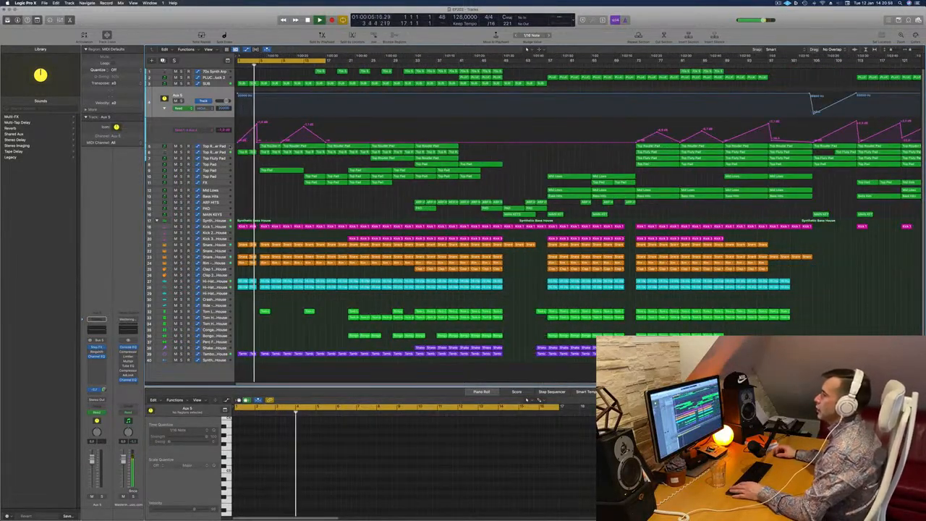
# - Audition the Top Rouder Pad track soloed and within the mix from the song's start, and clear the region selection
pyautogui.click(215, 152)
pyautogui.press('Return')
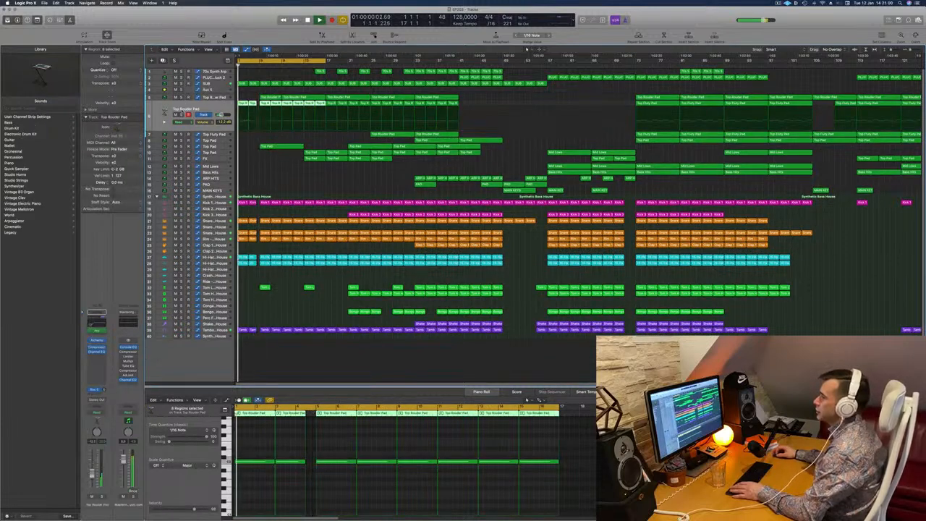
pyautogui.press('s')
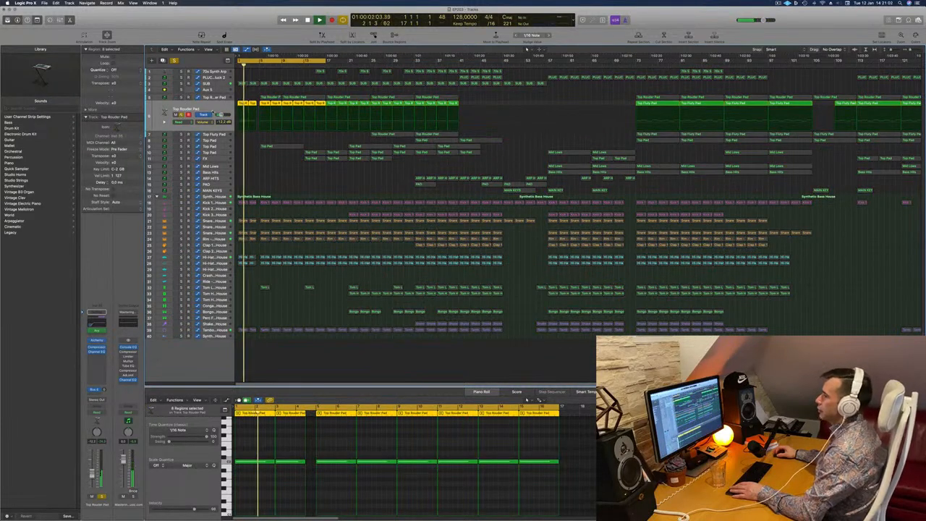
pyautogui.press('s')
pyautogui.press('Return')
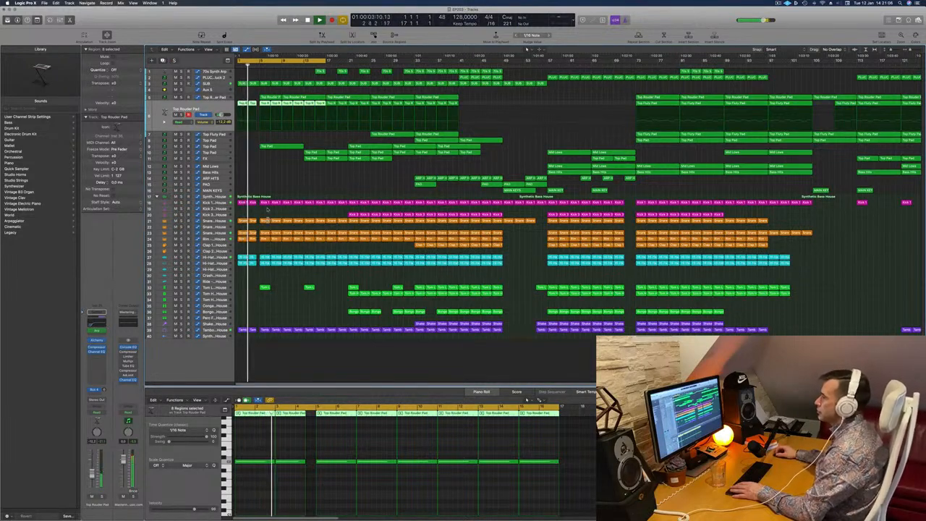
pyautogui.click(283, 183)
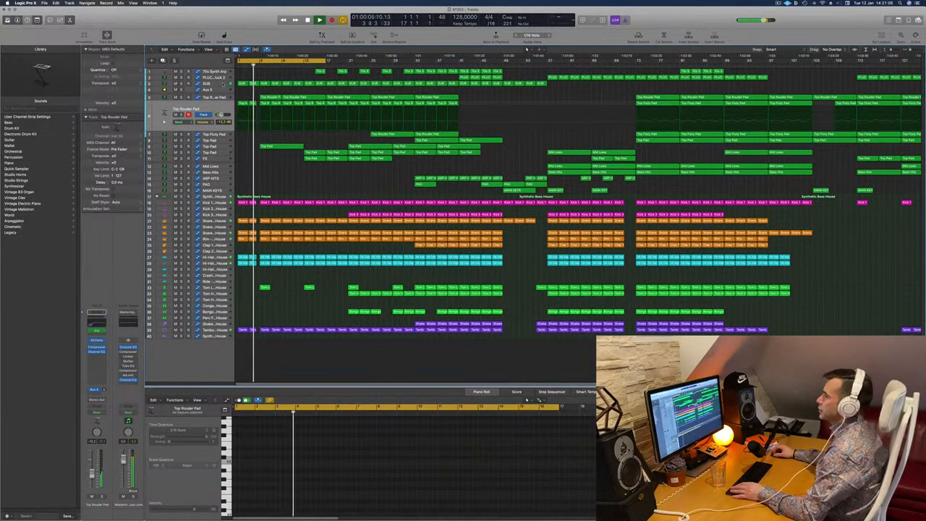
# - Inspect the SUB track's notes and compare it soloed with the full mix
pyautogui.click(193, 87)
pyautogui.press('s')
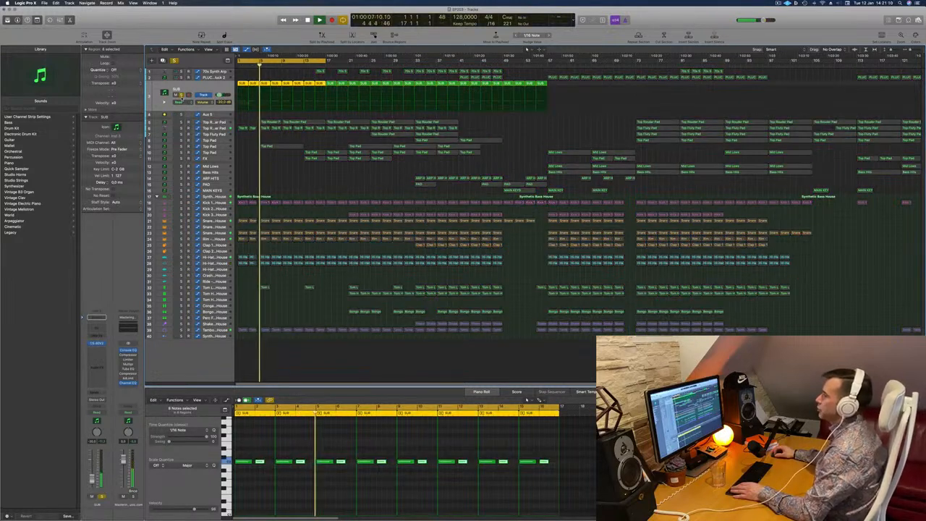
pyautogui.press('s')
pyautogui.press('super+Left')
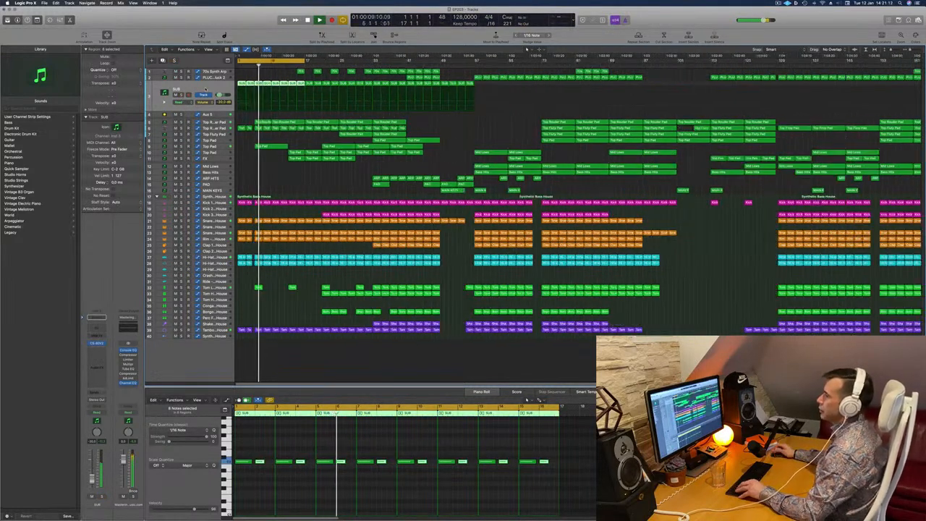
pyautogui.press('super+Left')
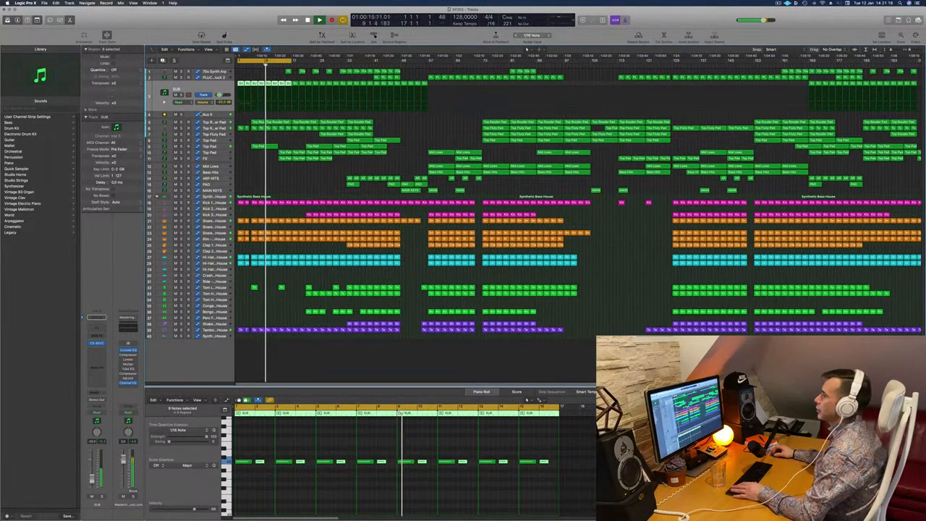
# - Inspect the upper Top Rouder Pad track's notes and expand the Aux 5 automation lanes
pyautogui.click(215, 121)
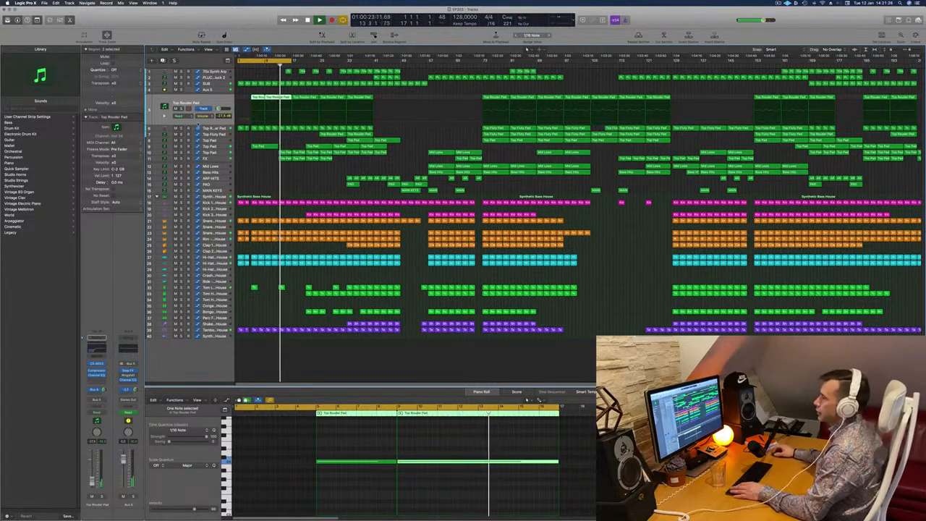
pyautogui.click(209, 89)
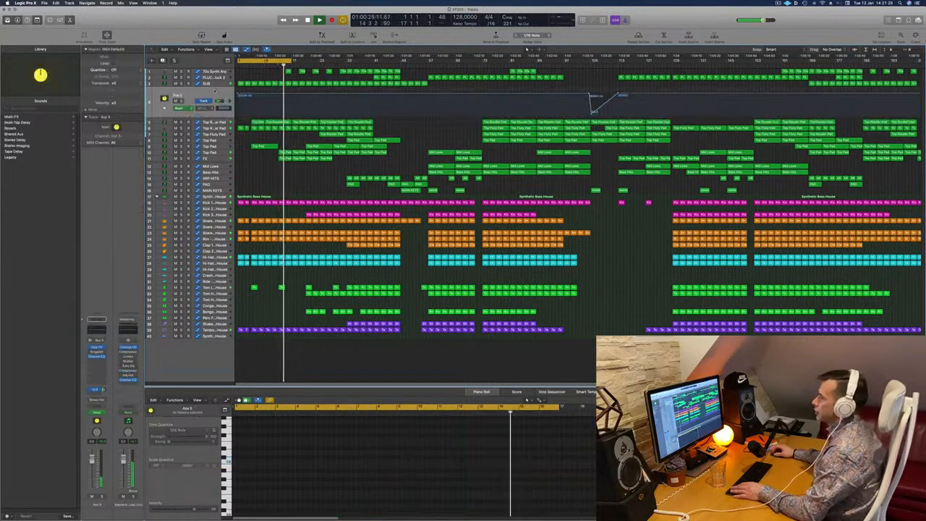
pyautogui.click(165, 109)
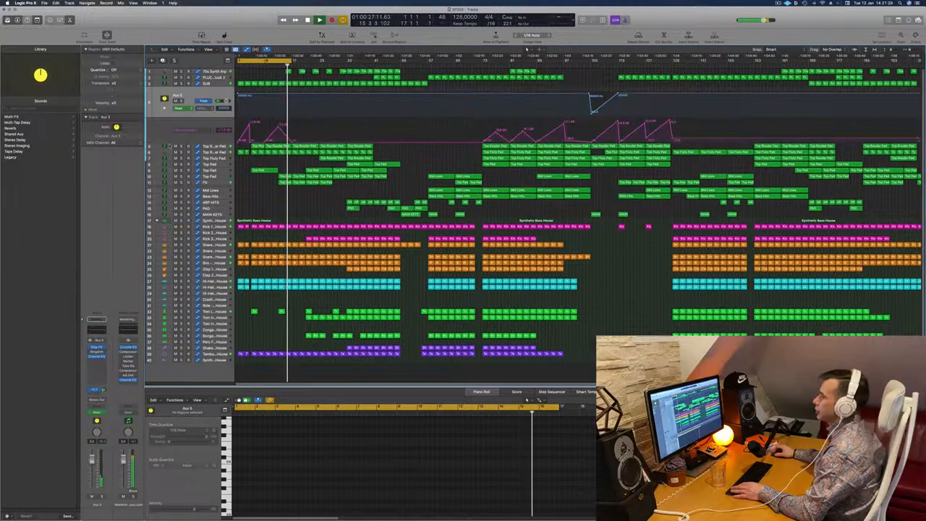
# - Expand the FX track's automation to show its Volume lane, and move playback to about bar 12
pyautogui.click(218, 182)
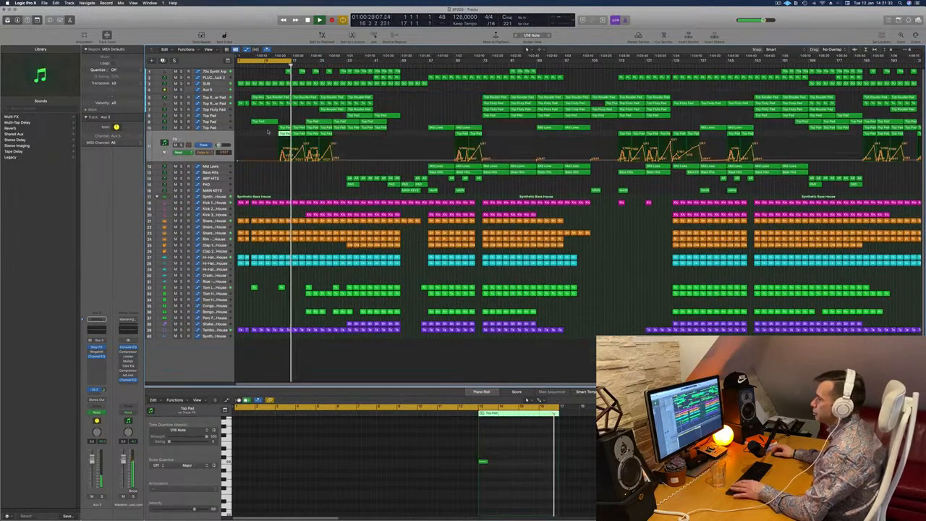
pyautogui.click(164, 153)
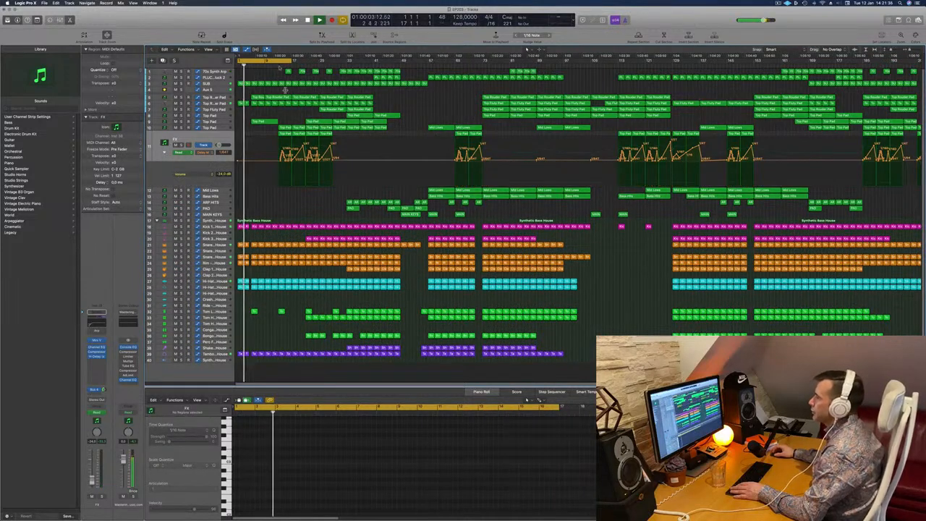
pyautogui.moveTo(282, 61)
pyautogui.mouseDown()
pyautogui.moveTo(322, 66)
pyautogui.moveTo(266, 67)
pyautogui.mouseUp()
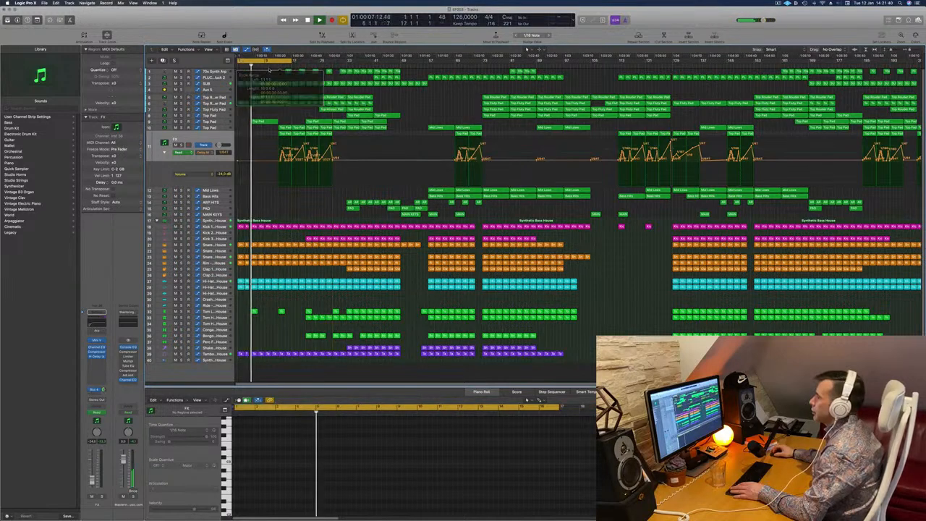
pyautogui.click(274, 66)
# - Shape the FX track's volume automation with a dip at about bar 13 and a slightly lowered point at about bar 17
pyautogui.scroll(3, 288, 178)
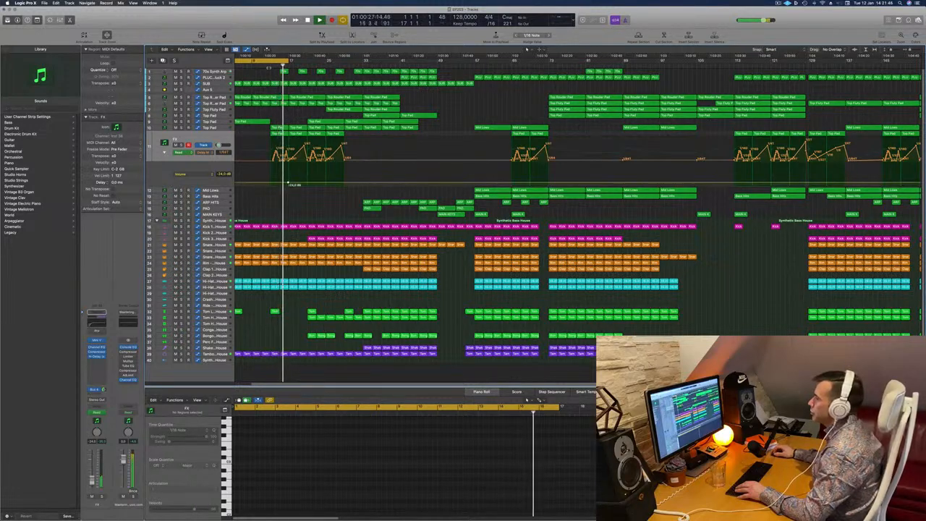
pyautogui.click(269, 67)
pyautogui.click(294, 182)
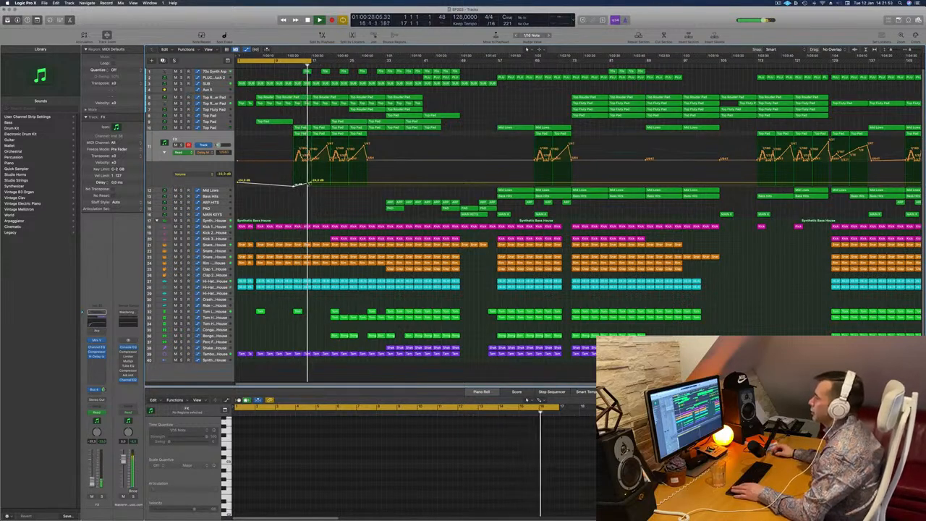
pyautogui.moveTo(312, 182); pyautogui.dragTo(312, 186)
pyautogui.click(293, 64)
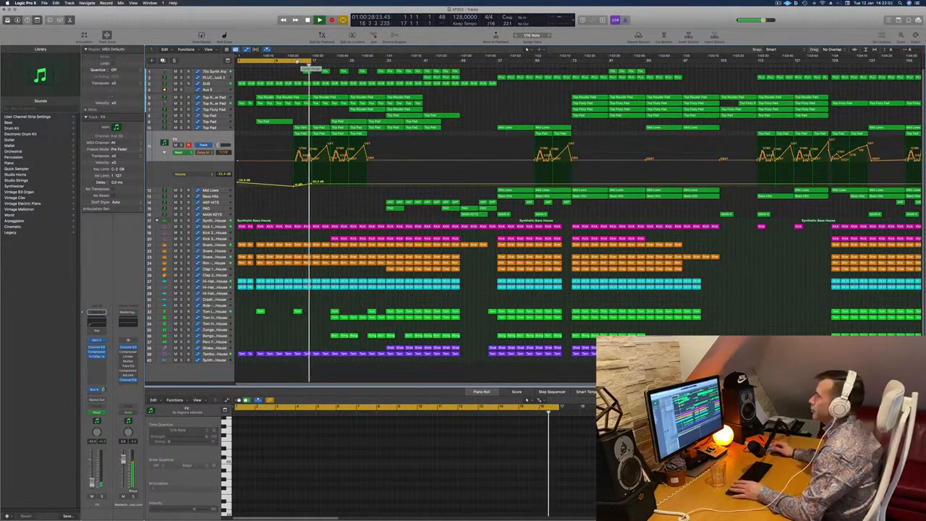
# - Restart playback, extend the cycle range to about bar 33, and continue listening from just before the FX entry
pyautogui.press('Return')
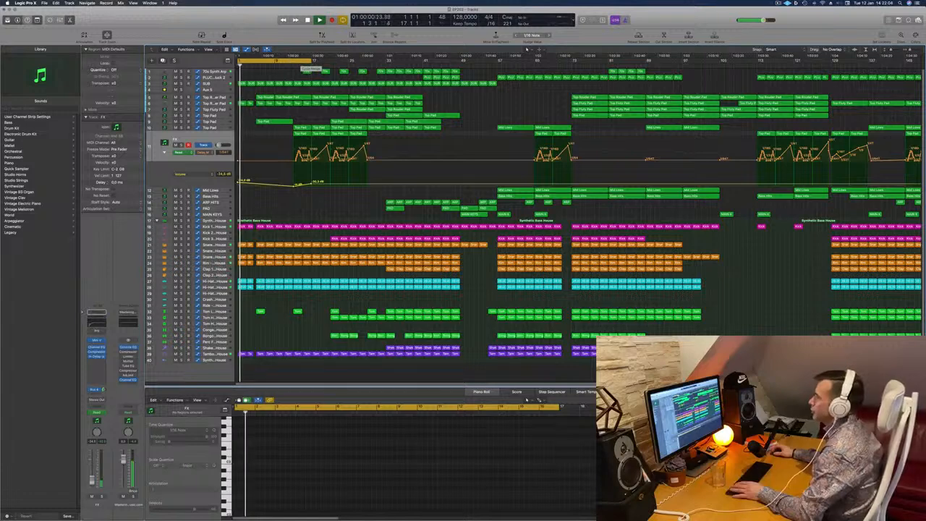
pyautogui.moveTo(312, 61); pyautogui.dragTo(385, 71)
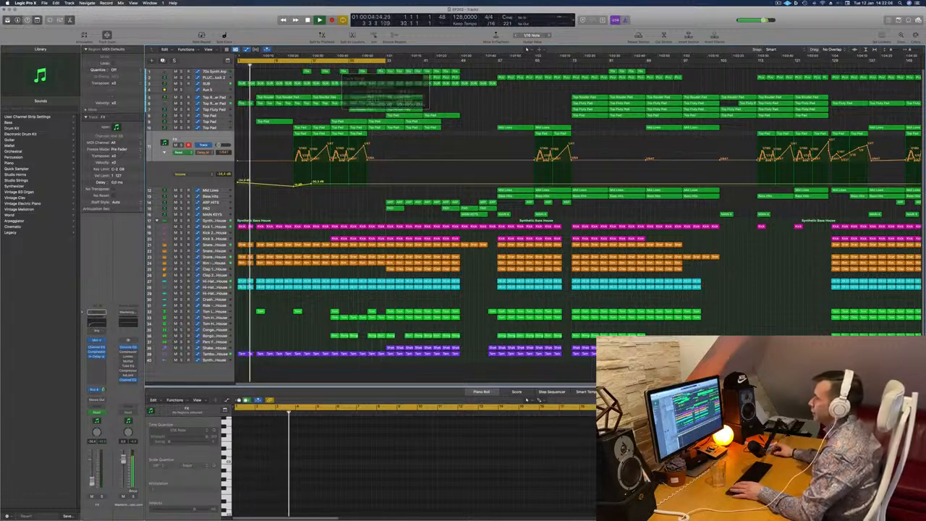
pyautogui.click(287, 65)
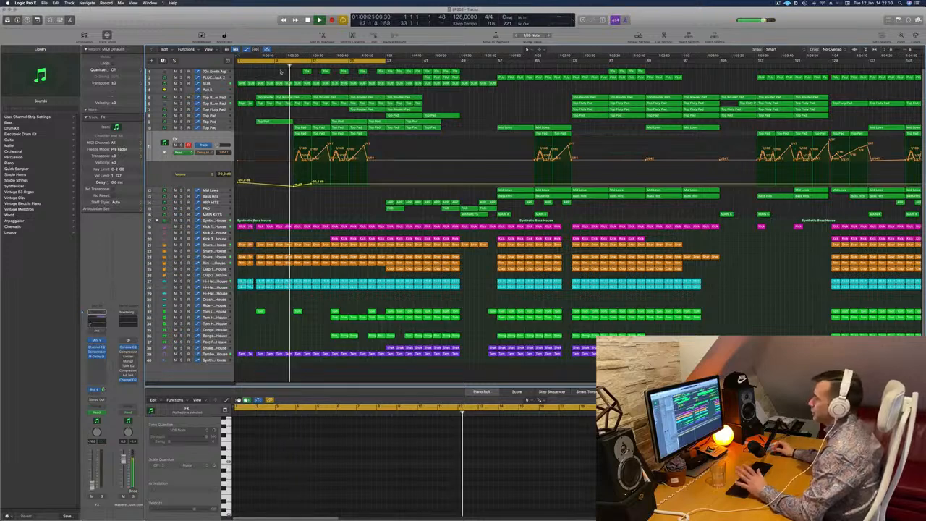
pyautogui.hscroll(2, 291, 190)
pyautogui.hscroll(-3, 291, 190)
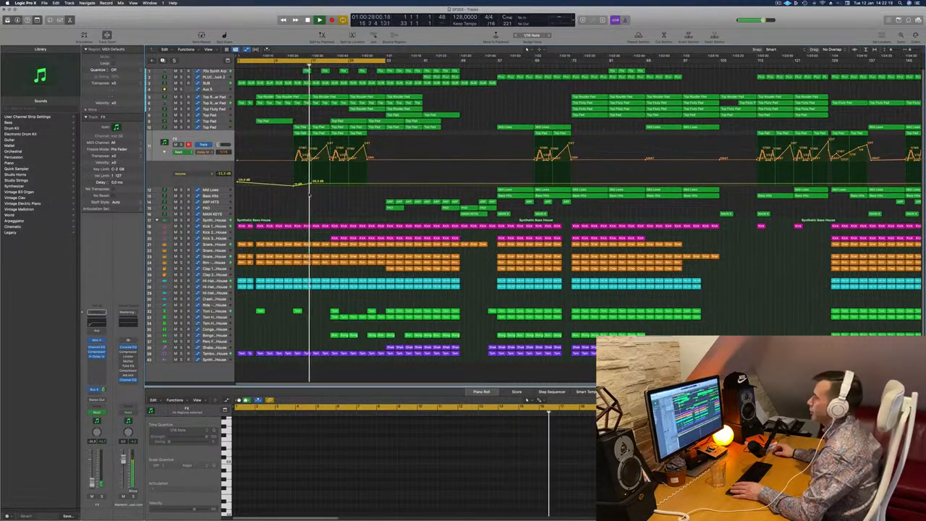
# - Add FX volume automation points at about bars 21 and 25, with the level peaking slightly at bar 21
pyautogui.scroll(1, 314, 193)
pyautogui.scroll(3, 314, 192)
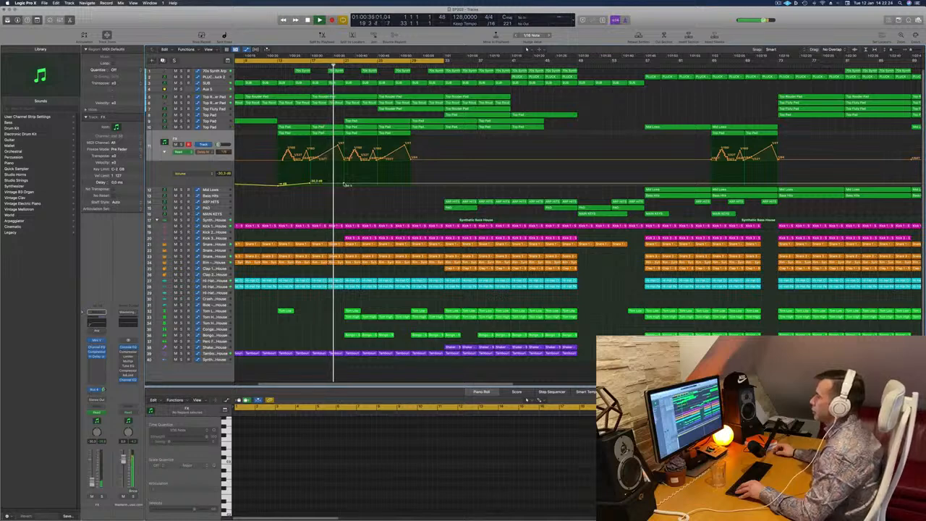
pyautogui.click(345, 182)
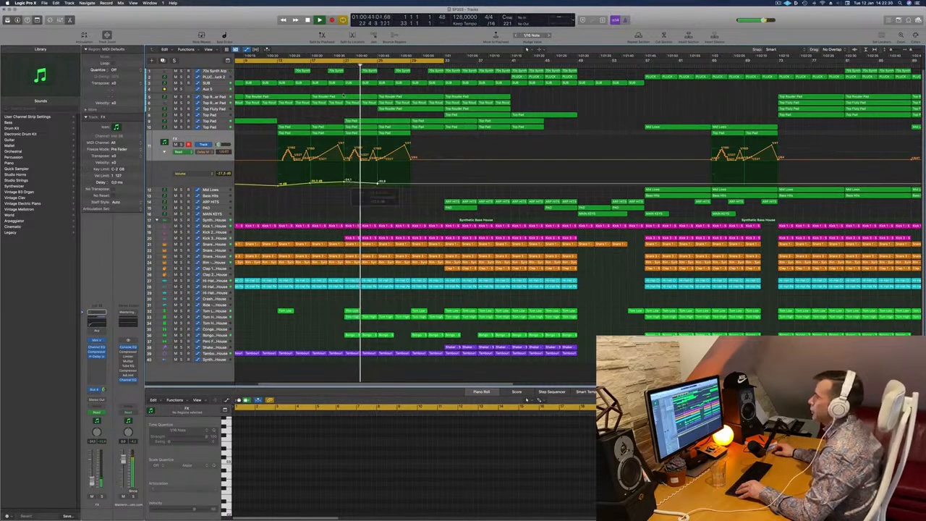
# - Replay from about bar 15 and cut a short gap in the kick, snare, rim and hi-hat regions just before bar 21
pyautogui.click(299, 65)
pyautogui.hscroll(-5, 341, 123)
pyautogui.scroll(3, 423, 239)
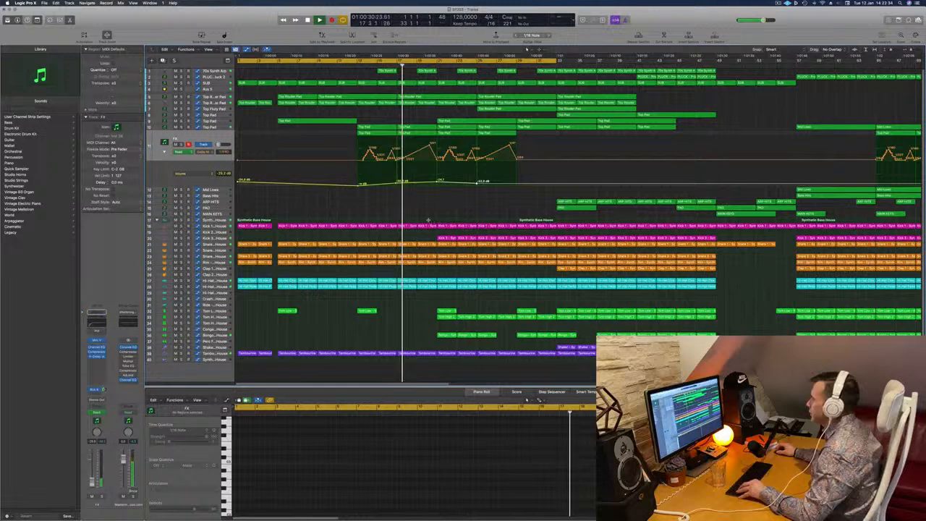
pyautogui.moveTo(431, 220); pyautogui.dragTo(433, 298)
pyautogui.press('Delete')
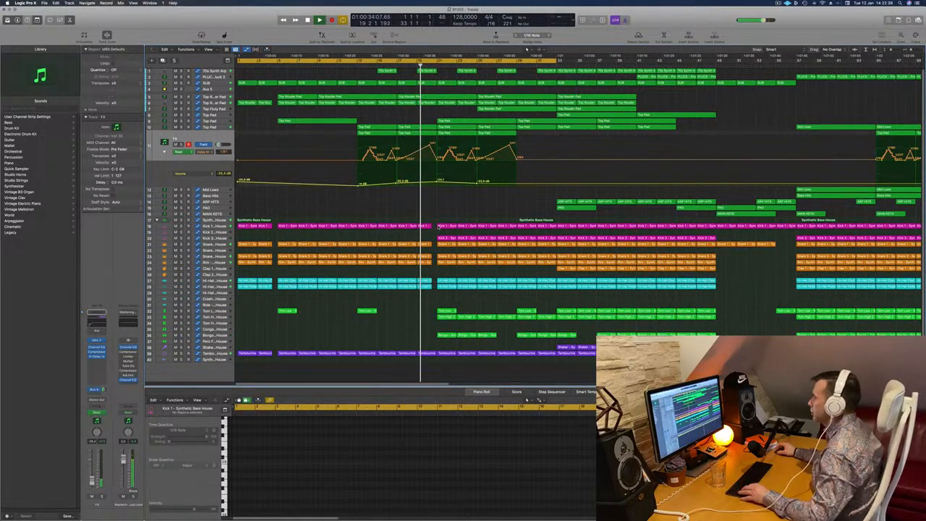
# - Copy the Kick 3 region to just before bar 21 and keep only its short final slice as a fill
pyautogui.click(447, 238)
pyautogui.press('space')
pyautogui.moveTo(438, 238); pyautogui.dragTo(427, 239)
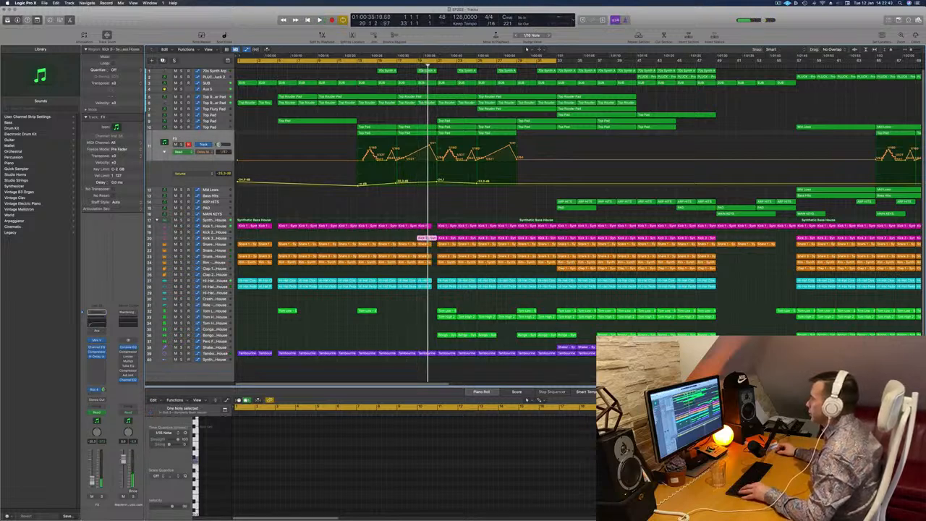
pyautogui.keyDown('super'); pyautogui.click(429, 239); pyautogui.keyUp('super')
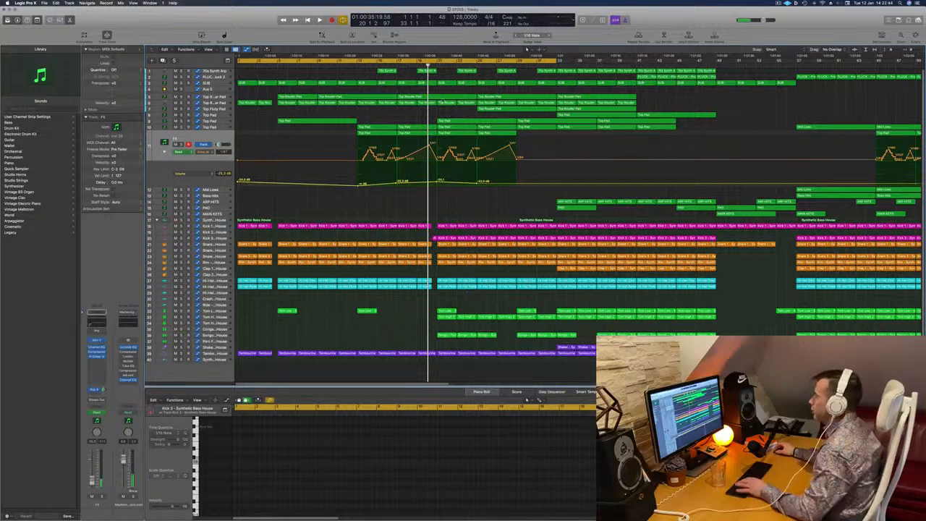
# - Play back the passage around bar 21 to check the drum gap, kick fill and FX volume automation
pyautogui.press('space')
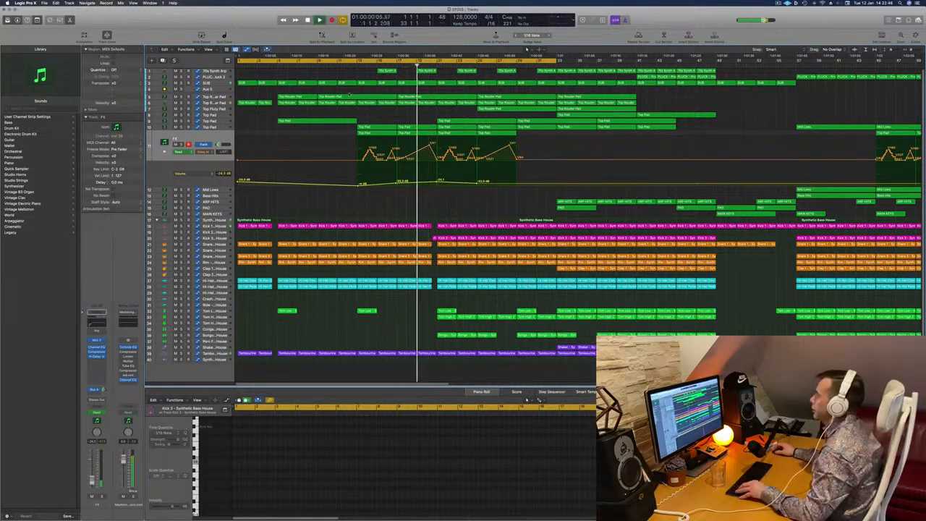
pyautogui.press('super+Left')
pyautogui.press('super+Right')
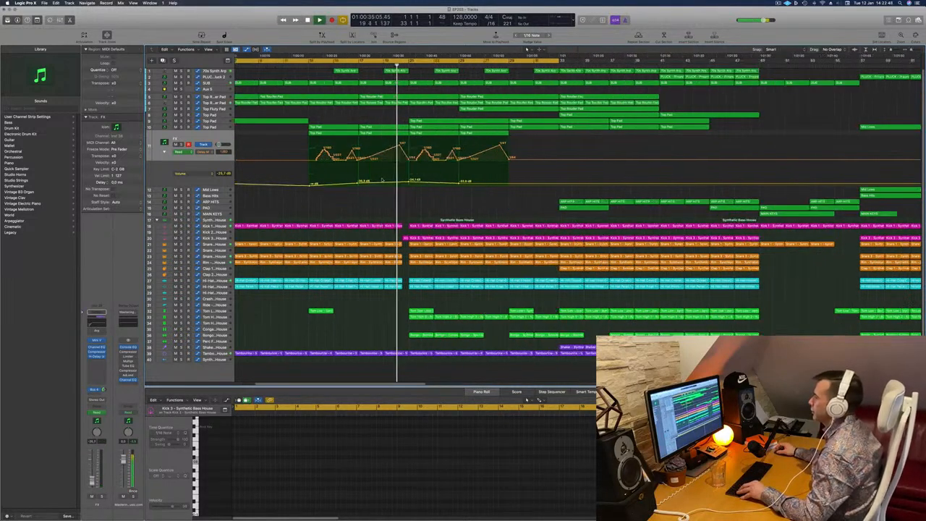
pyautogui.press('super+Right')
pyautogui.hscroll(-5, 383, 180)
pyautogui.press('super+Right')
pyautogui.press('super+Left')
pyautogui.scroll(-3, 436, 203)
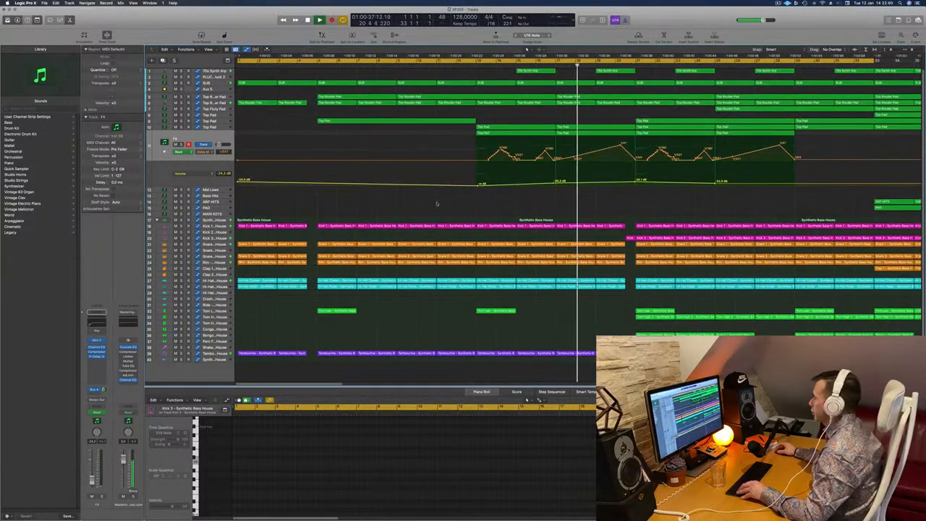
pyautogui.scroll(-1, 413, 201)
pyautogui.scroll(-5, 415, 204)
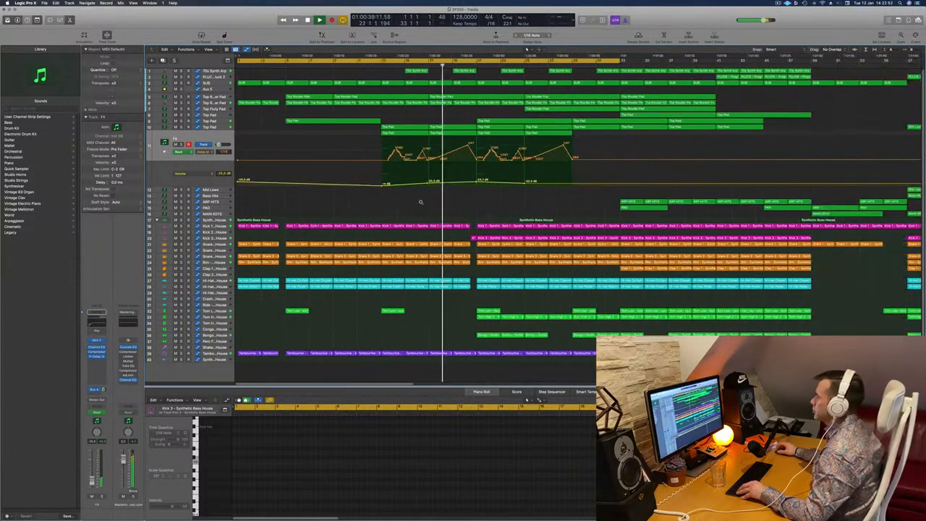
pyautogui.scroll(2, 410, 203)
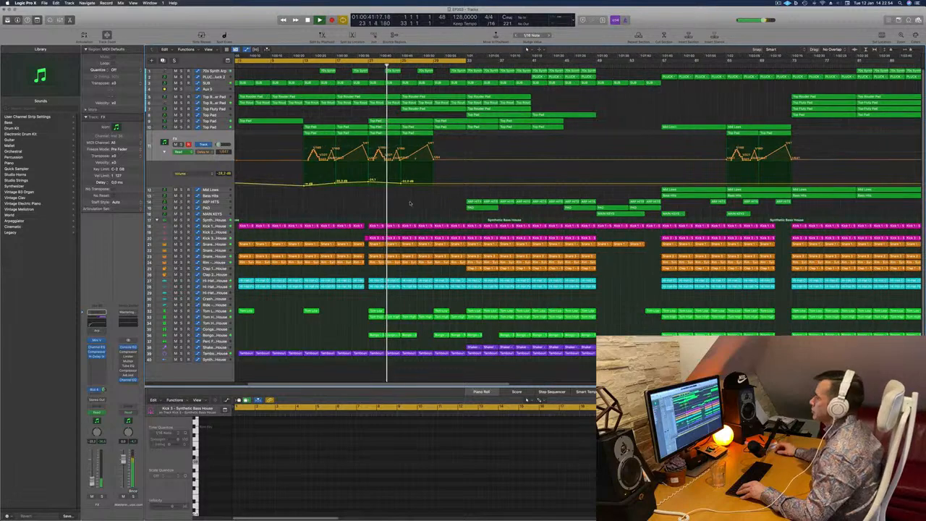
pyautogui.scroll(-2, 403, 208)
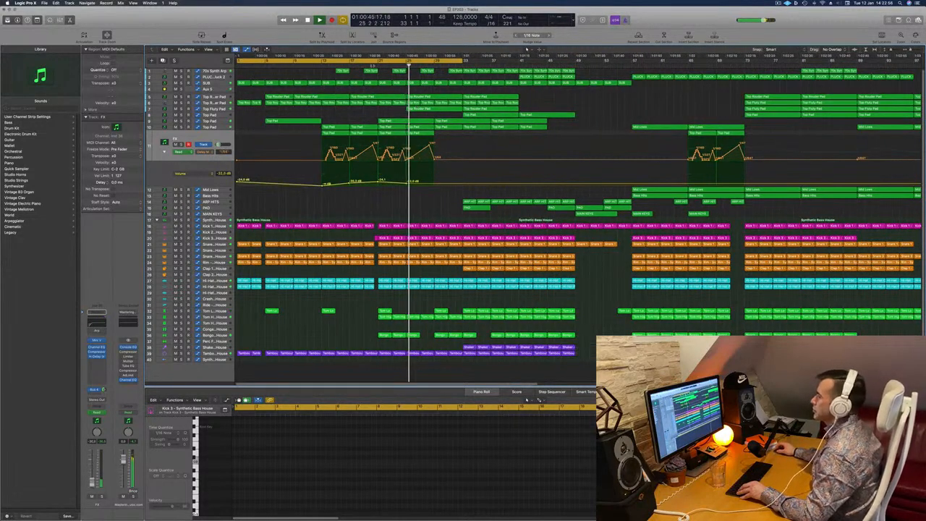
# - Lower the Top Pad track's automation peak just before bar 29 and replay the passage from about bar 21
pyautogui.click(359, 118)
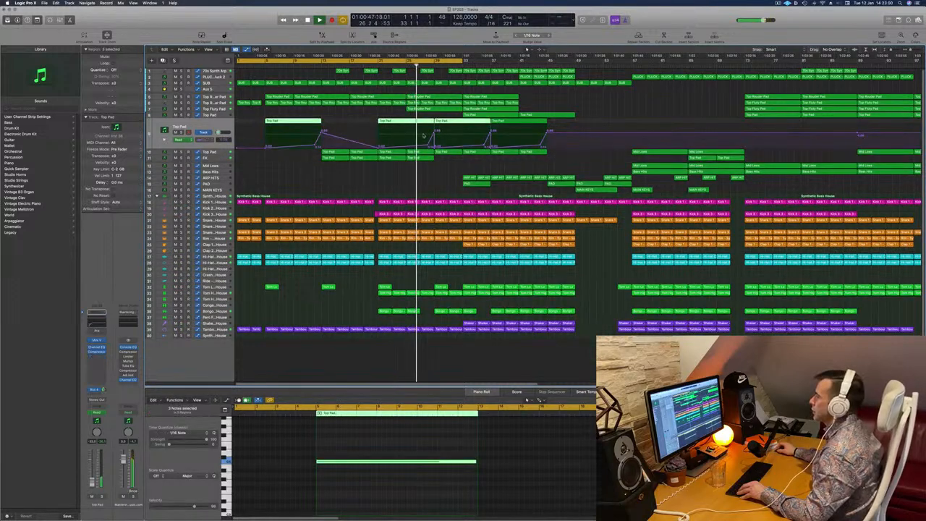
pyautogui.click(247, 113)
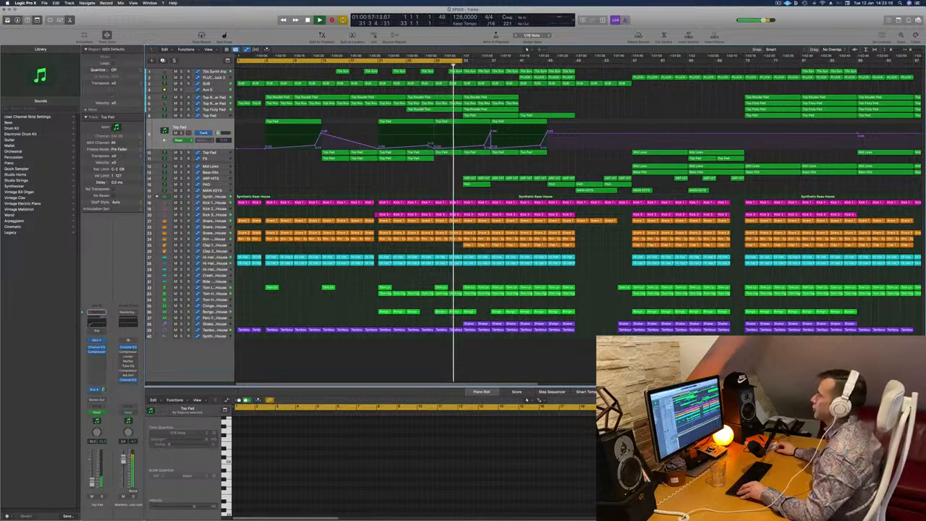
pyautogui.click(376, 65)
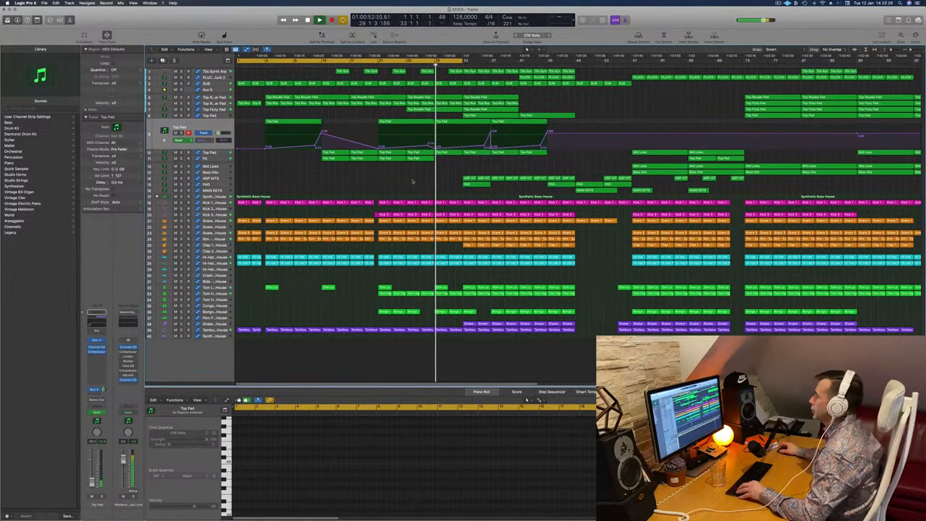
pyautogui.press('super+Right')
pyautogui.hscroll(-3, 435, 181)
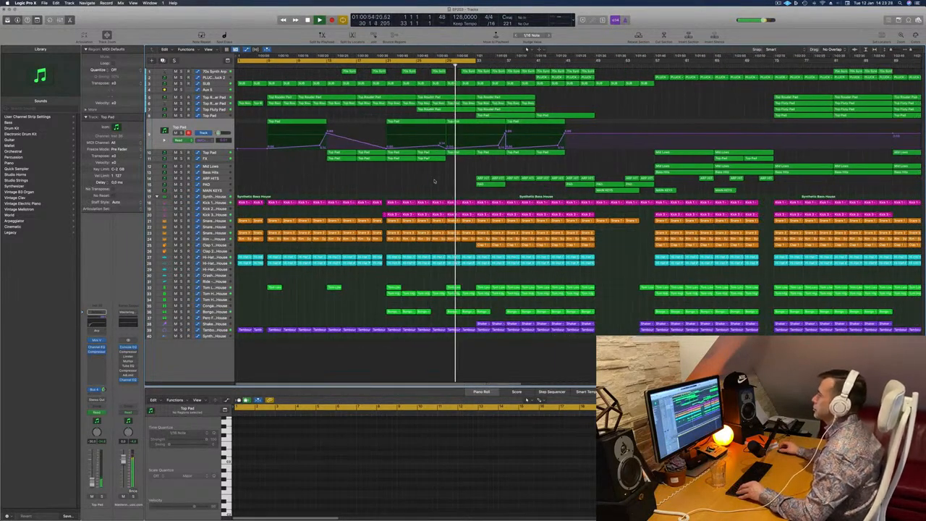
pyautogui.hscroll(1, 435, 181)
pyautogui.hscroll(-4, 440, 112)
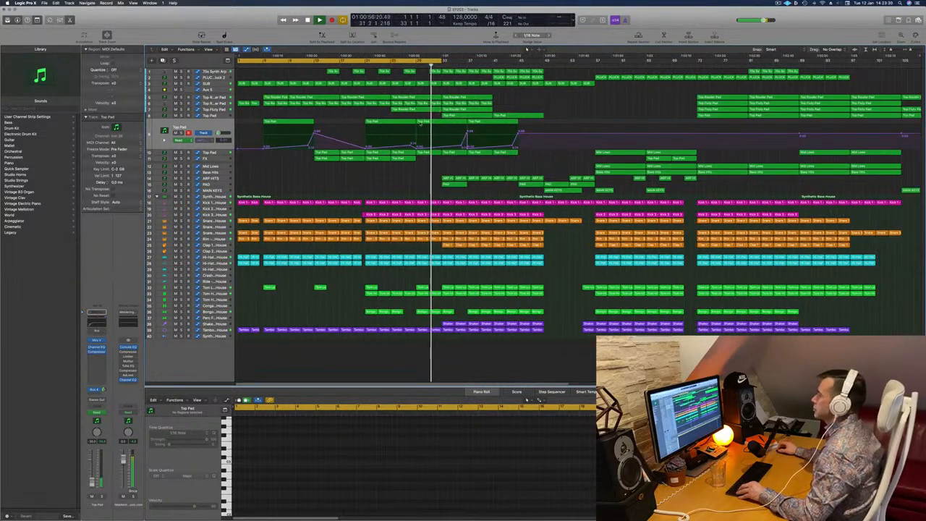
pyautogui.hscroll(-2, 416, 188)
pyautogui.hscroll(4, 416, 187)
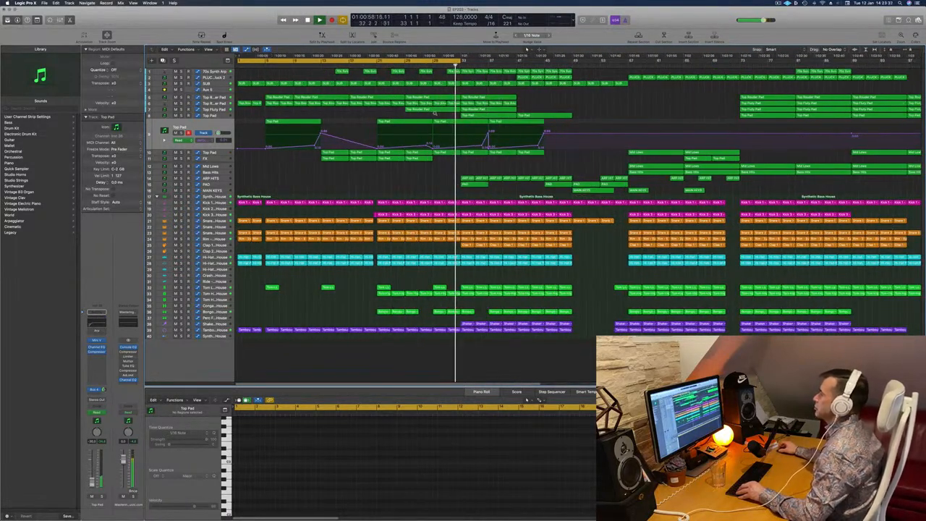
pyautogui.hscroll(-4, 391, 78)
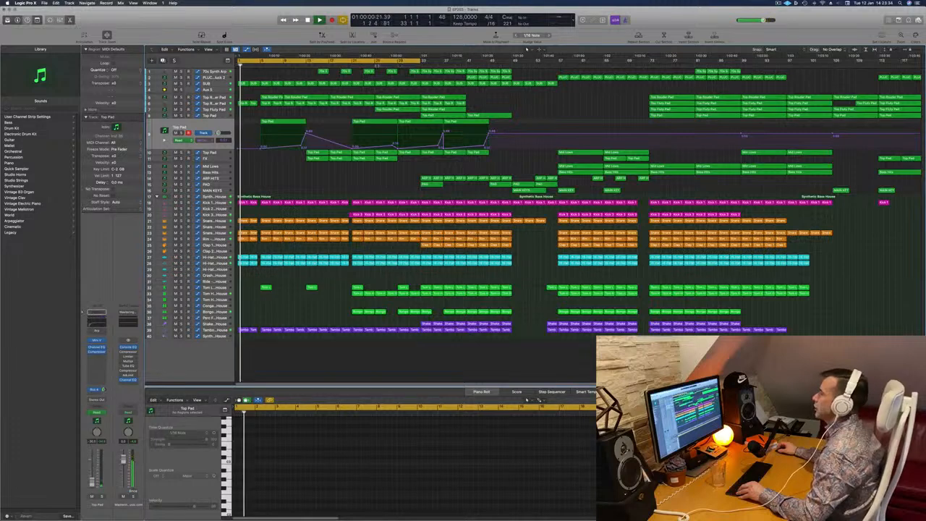
# - Audition the 70s Synth Arp during playback by toggling its solo and mute, and adjust its automation point at about bar 25
pyautogui.click(387, 66)
pyautogui.click(188, 72)
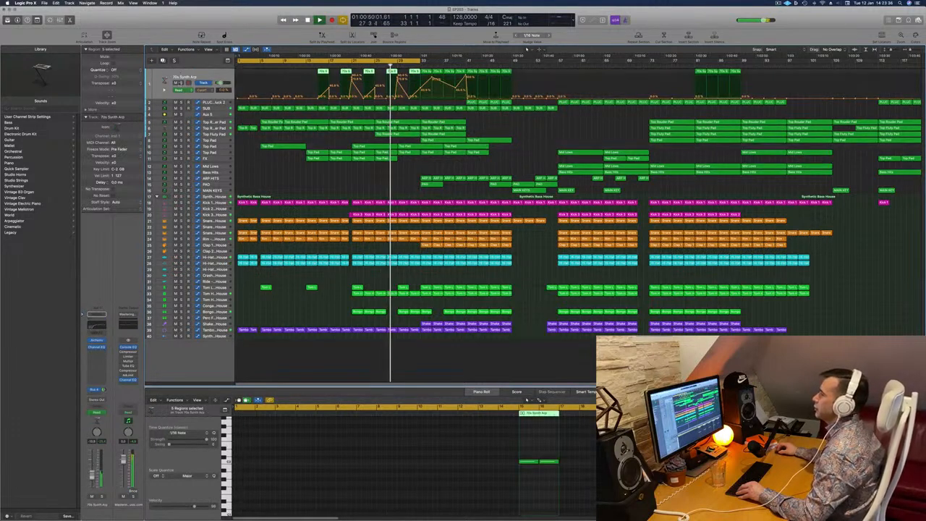
pyautogui.press('s')
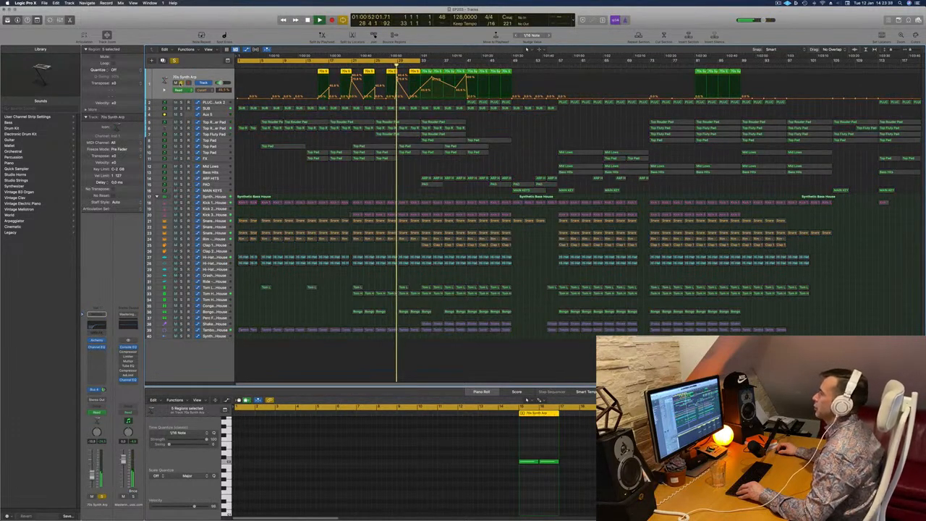
pyautogui.press('s')
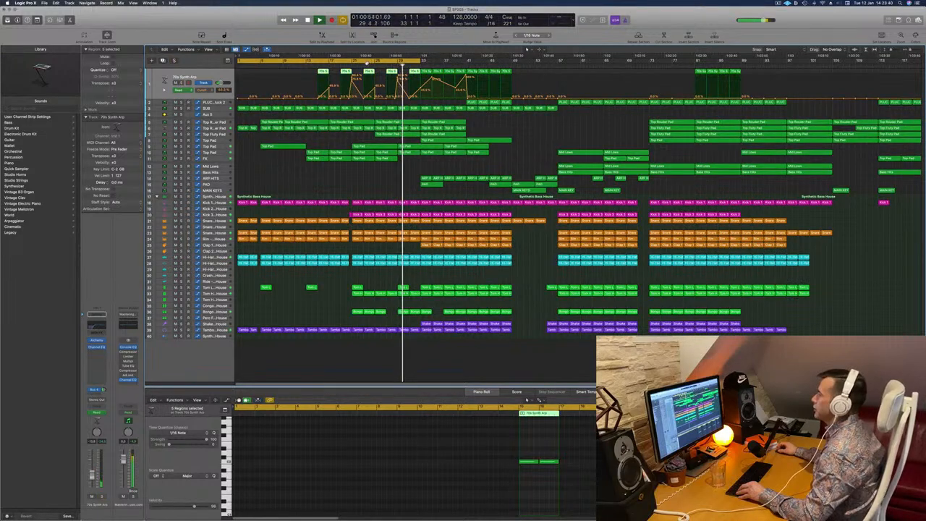
pyautogui.press('m')
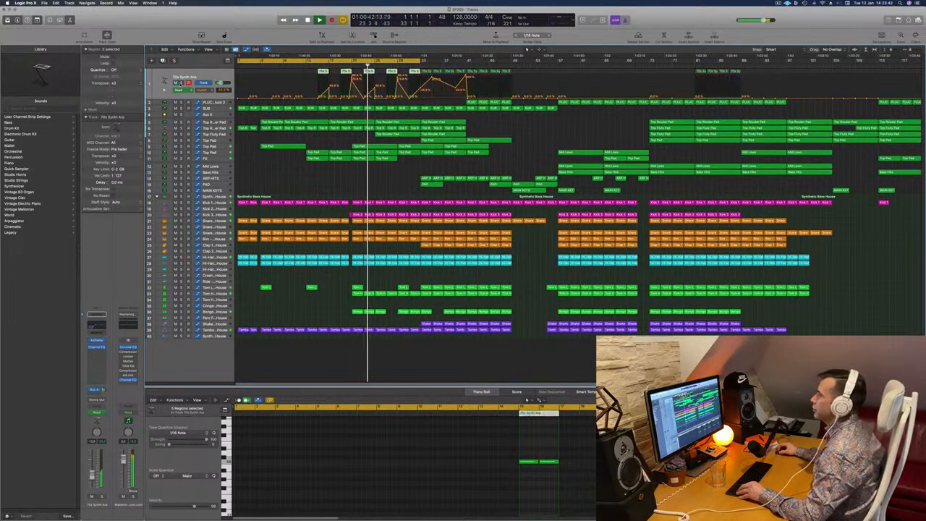
pyautogui.press('s')
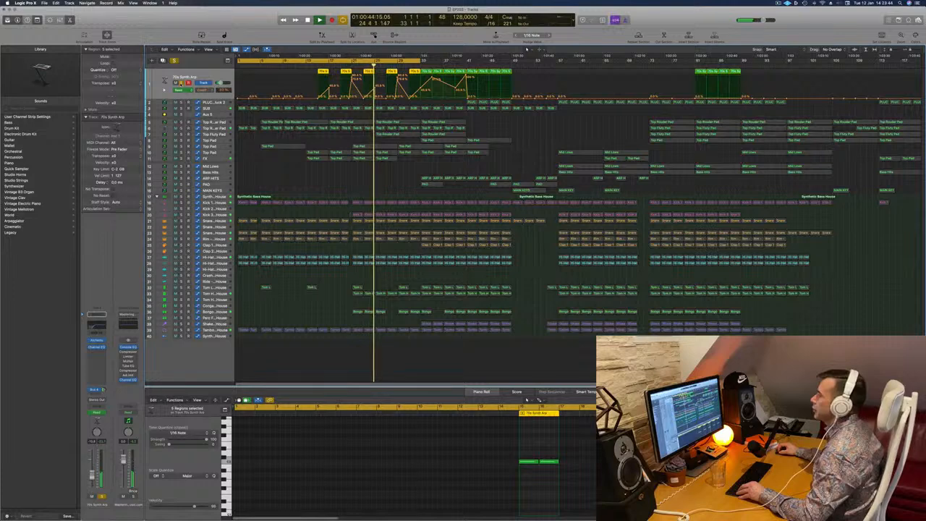
pyautogui.press('s')
pyautogui.press('m')
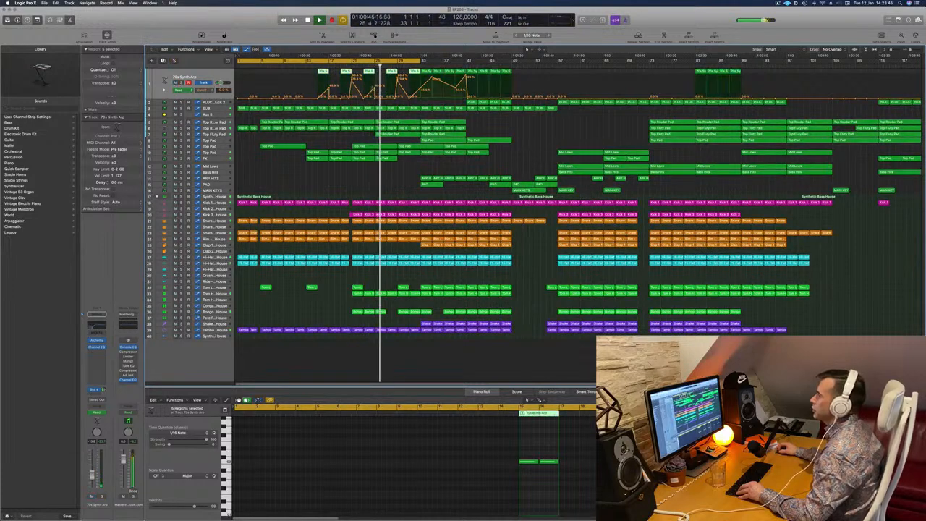
pyautogui.moveTo(375, 86); pyautogui.dragTo(375, 85)
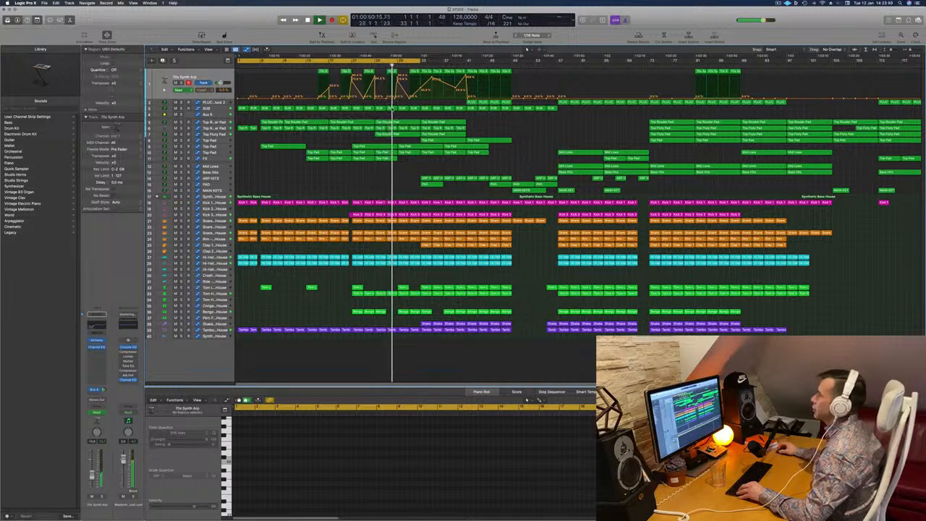
# - Select the FX track, set the cycle range to bars 33 to 49 and start playback there
pyautogui.press('super+Right')
pyautogui.press('super+Right')
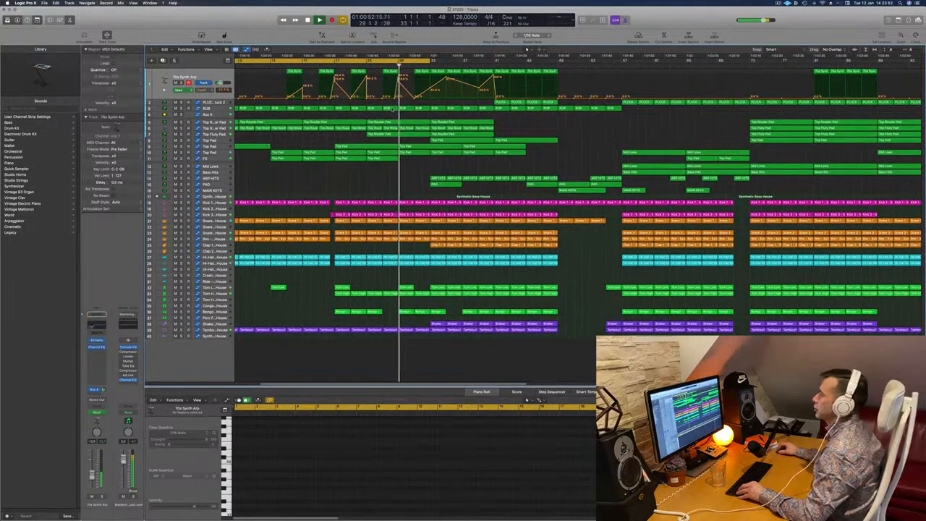
pyautogui.press('super+Left')
pyautogui.press('super+Left')
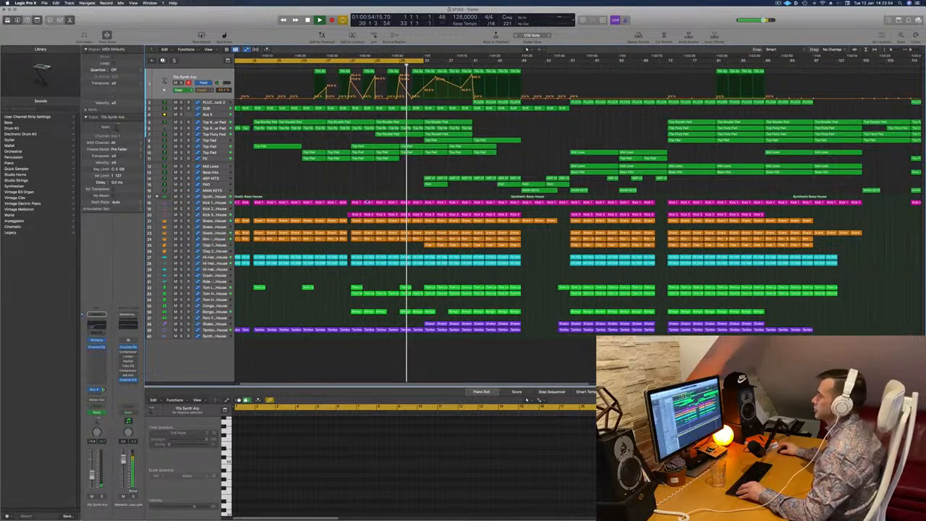
pyautogui.press('super+Left')
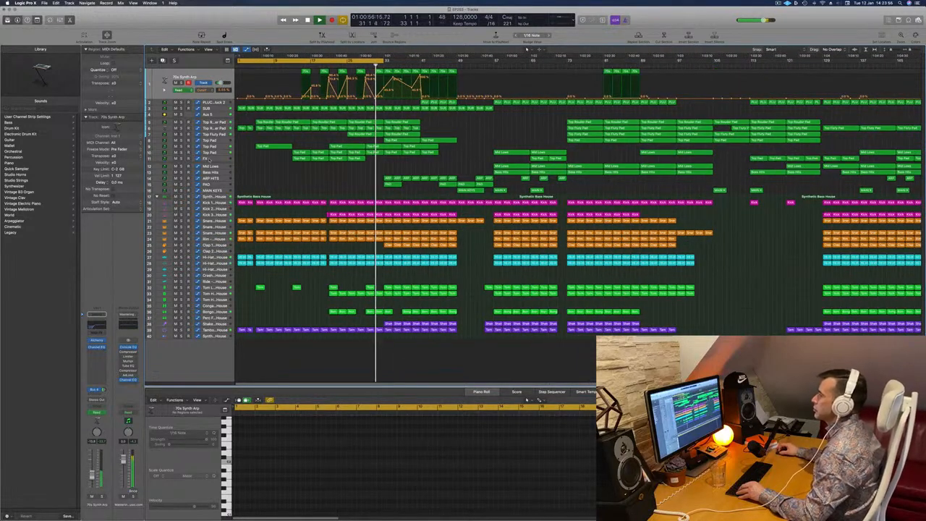
pyautogui.click(210, 159)
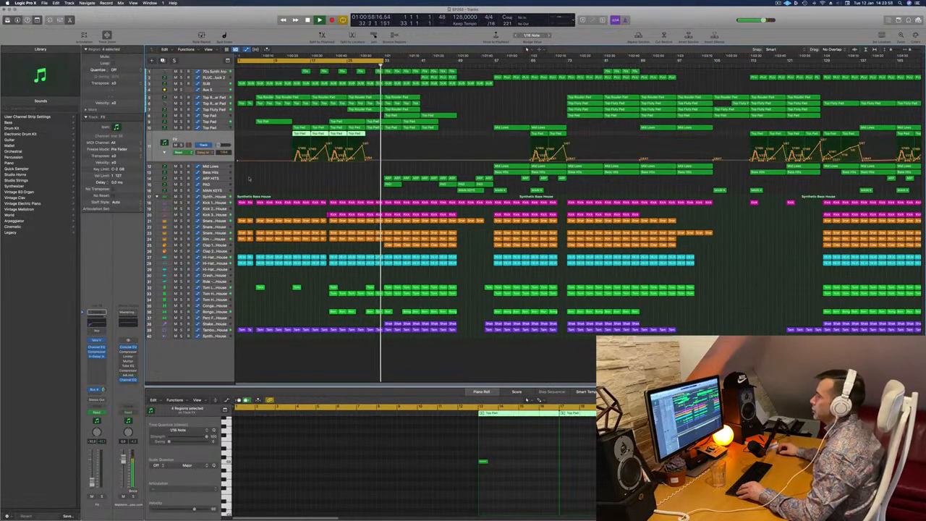
pyautogui.press('Return')
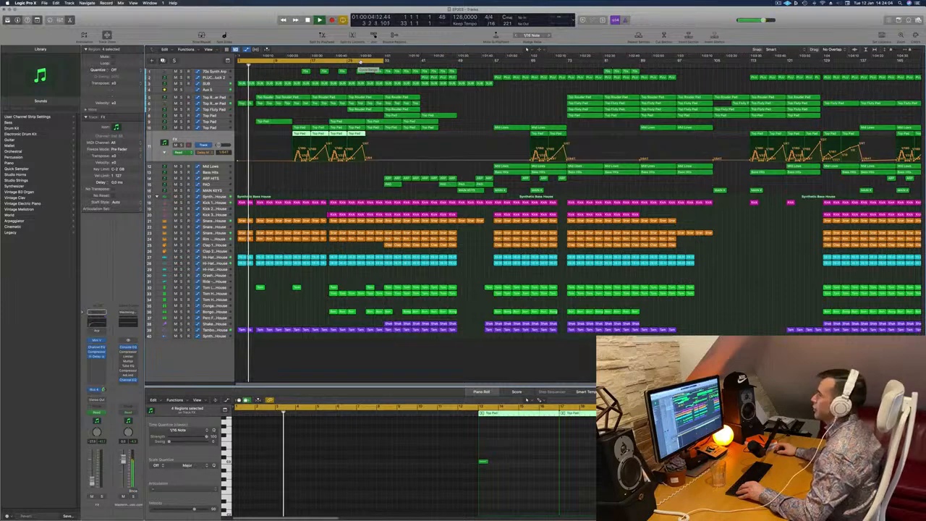
pyautogui.moveTo(358, 63); pyautogui.dragTo(456, 66)
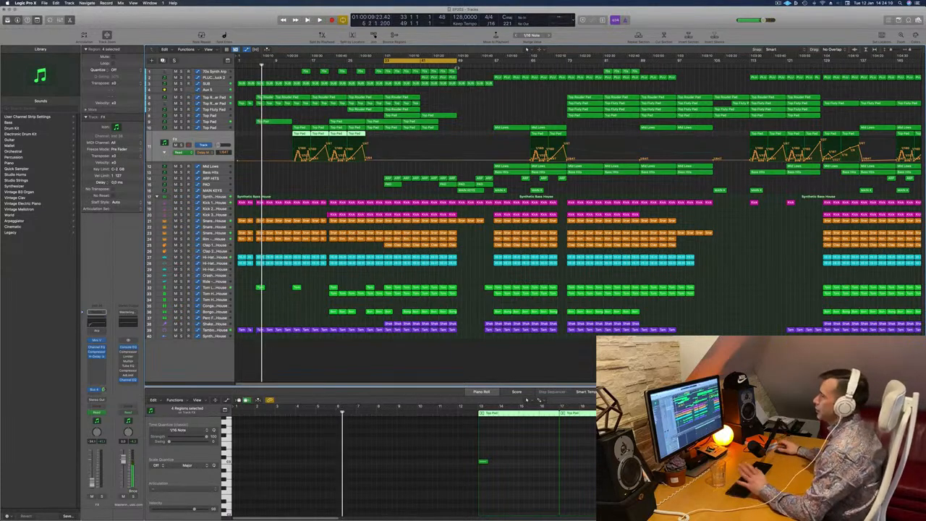
pyautogui.press('space')
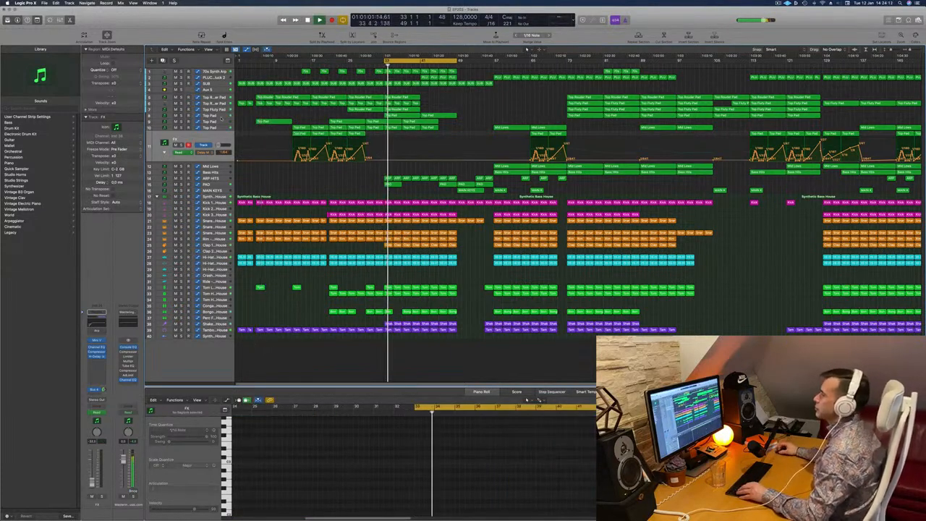
# - Audition in solo the Top Pad track whose first region starts at bar 33, and restore the full mix
pyautogui.click(220, 117)
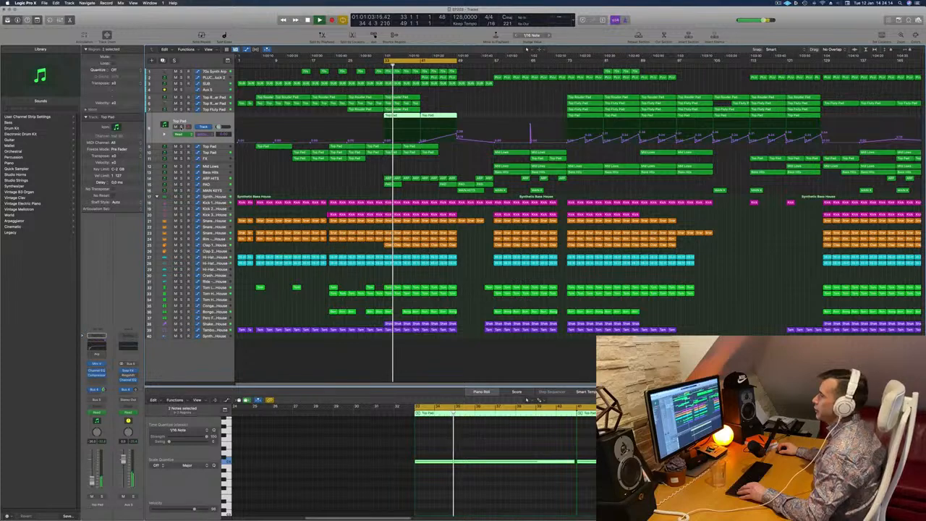
pyautogui.press('s')
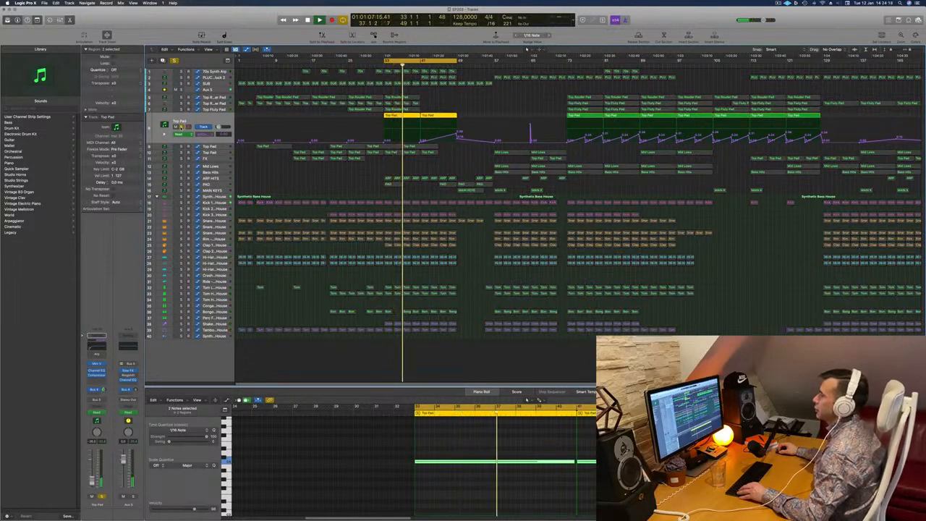
pyautogui.press('s')
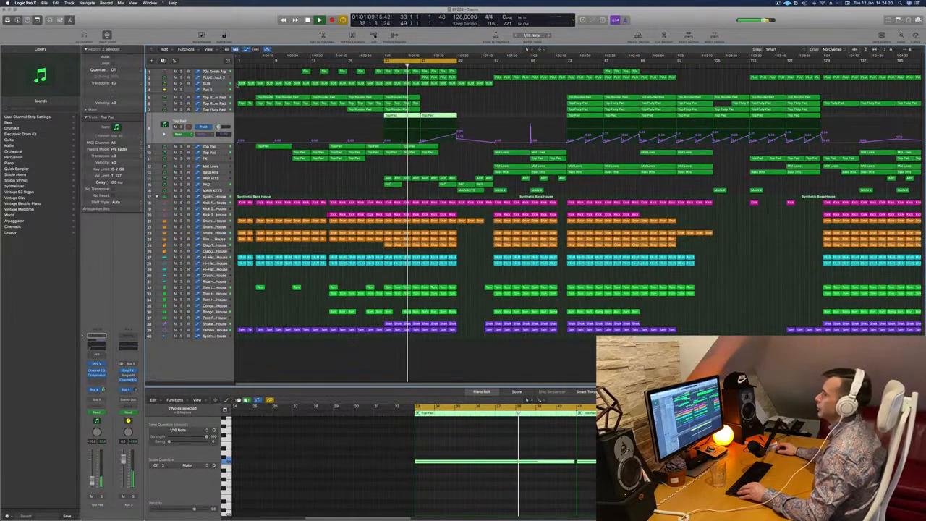
# - Show Aux 5's additional automation lane and draw a ramp rising from bar 33 to bar 41, dropping back to the bottom at bar 41
pyautogui.click(217, 90)
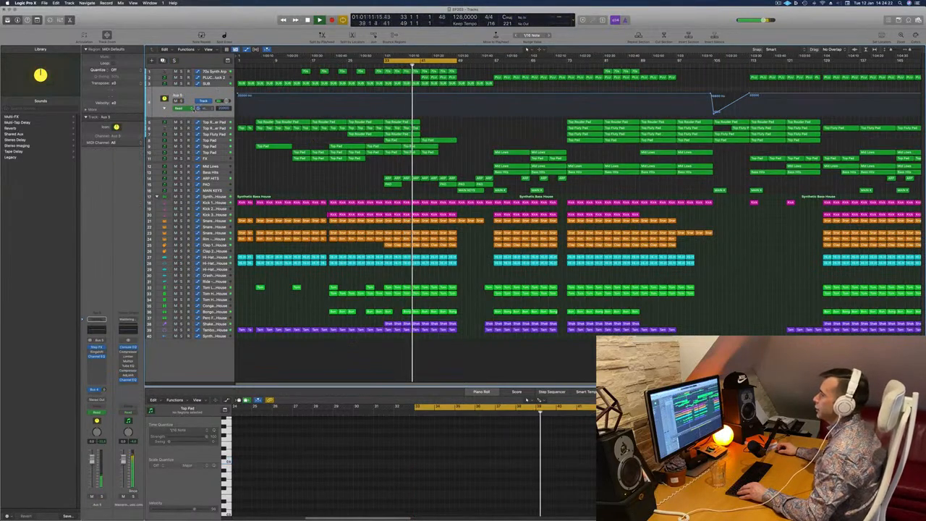
pyautogui.click(165, 109)
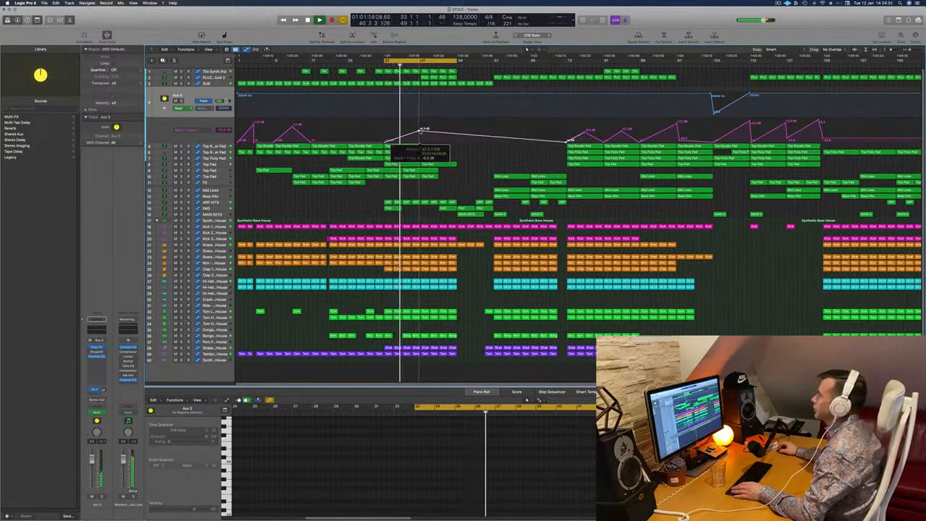
pyautogui.moveTo(422, 131); pyautogui.dragTo(423, 133)
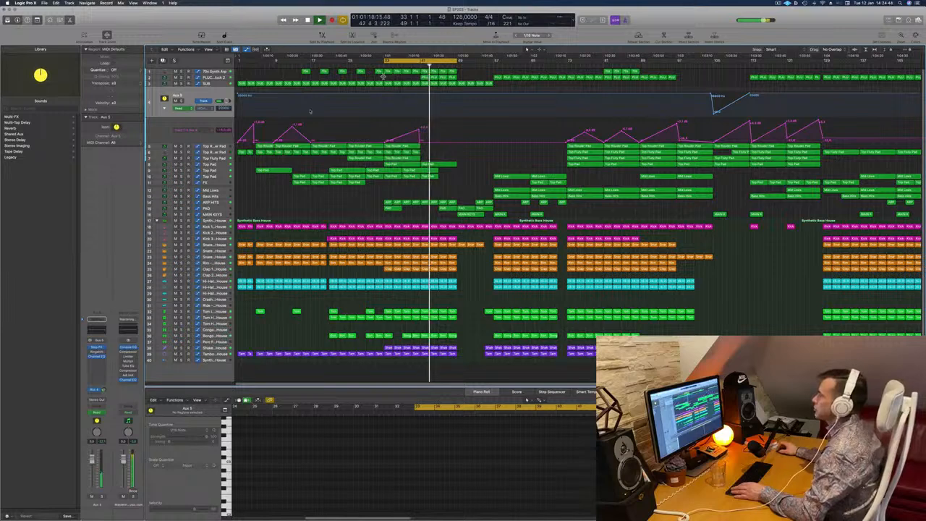
# - Delete the Top Pad region spanning bars 37 to 45 with its automation, and briefly solo the Top Pad track directly below
pyautogui.click(219, 166)
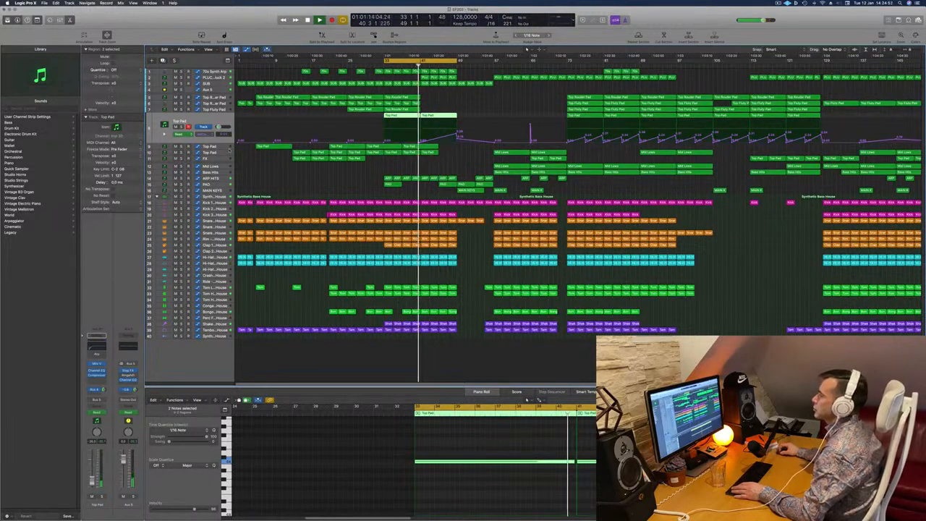
pyautogui.click(215, 151)
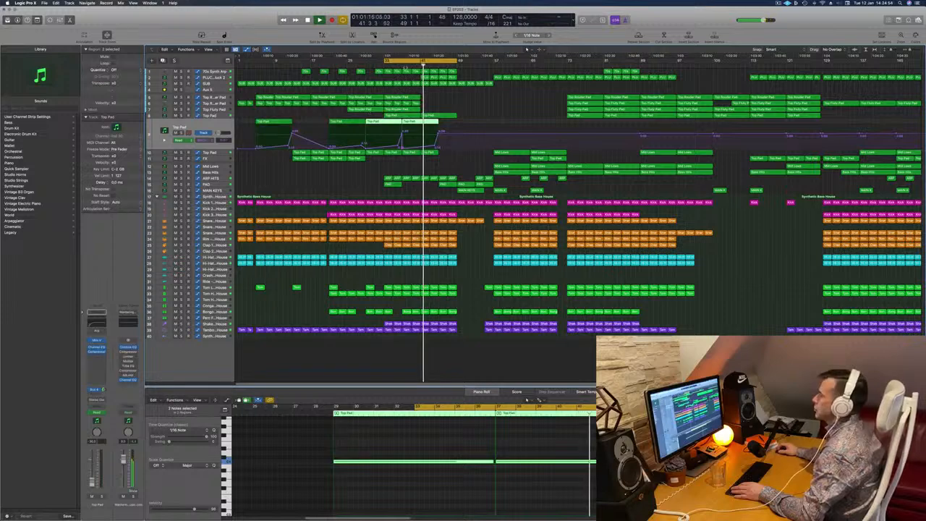
pyautogui.click(418, 126)
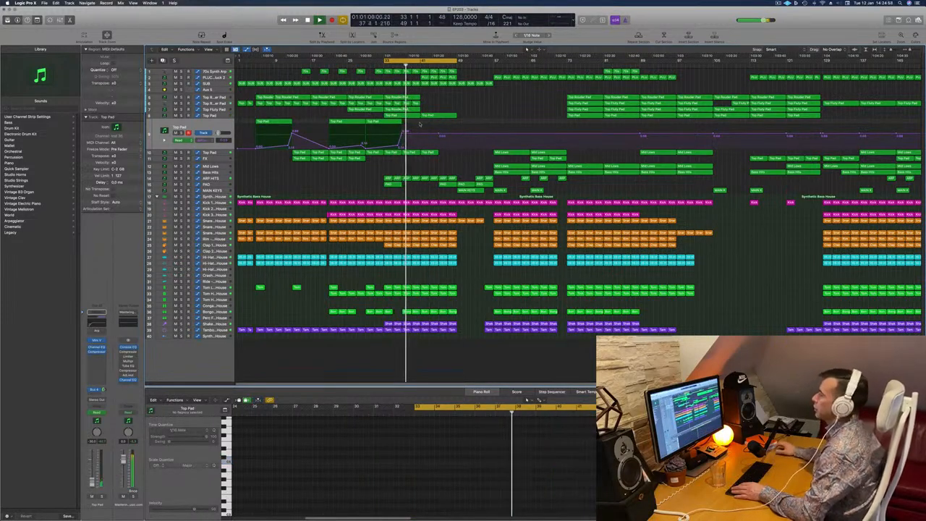
pyautogui.click(181, 153)
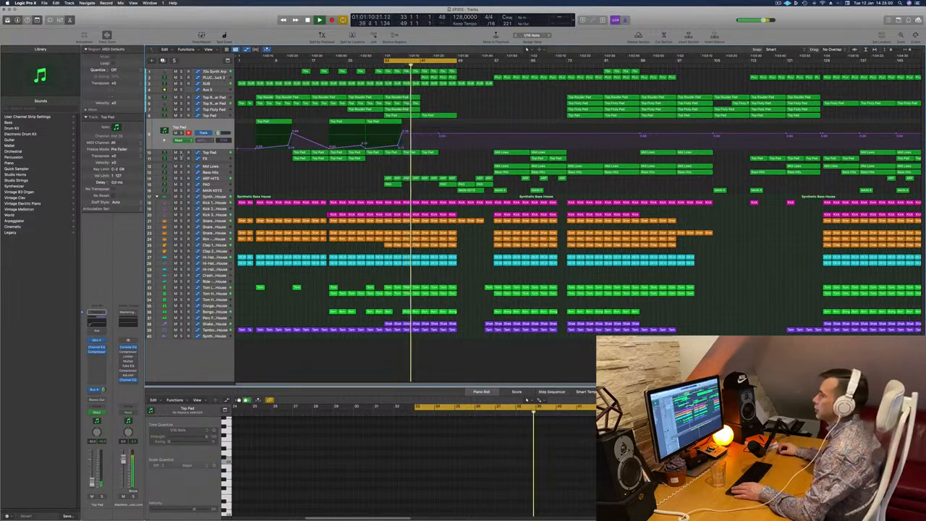
pyautogui.click(181, 152)
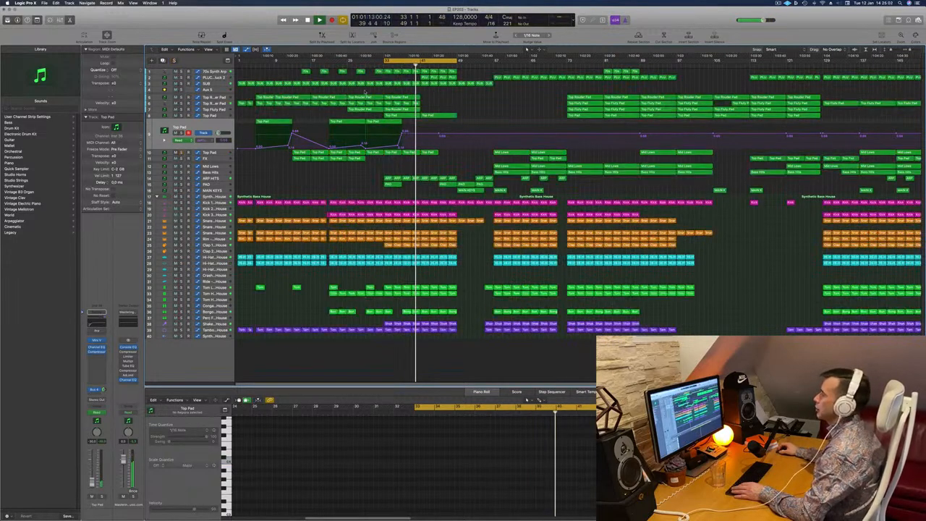
# - Raise the peak of Aux 5's automation ramp at bar 41 in its additional automation lane
pyautogui.click(220, 91)
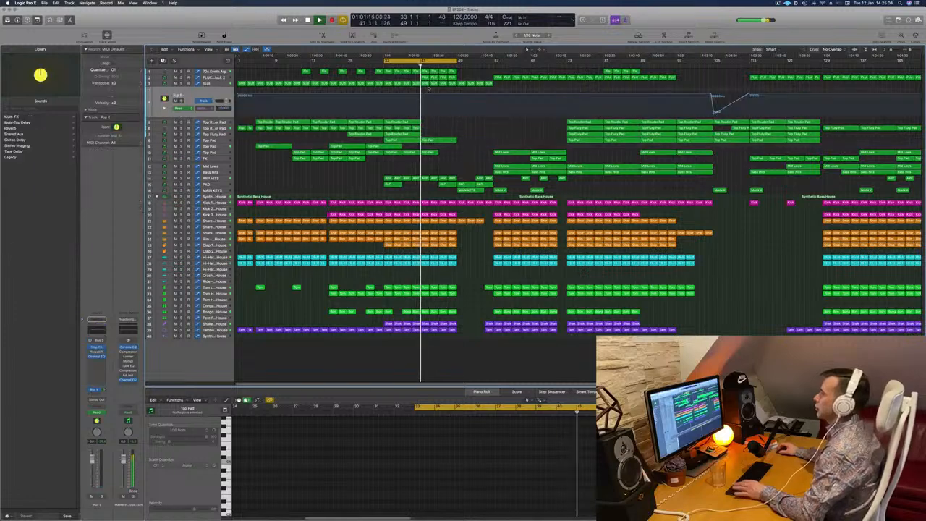
pyautogui.click(164, 108)
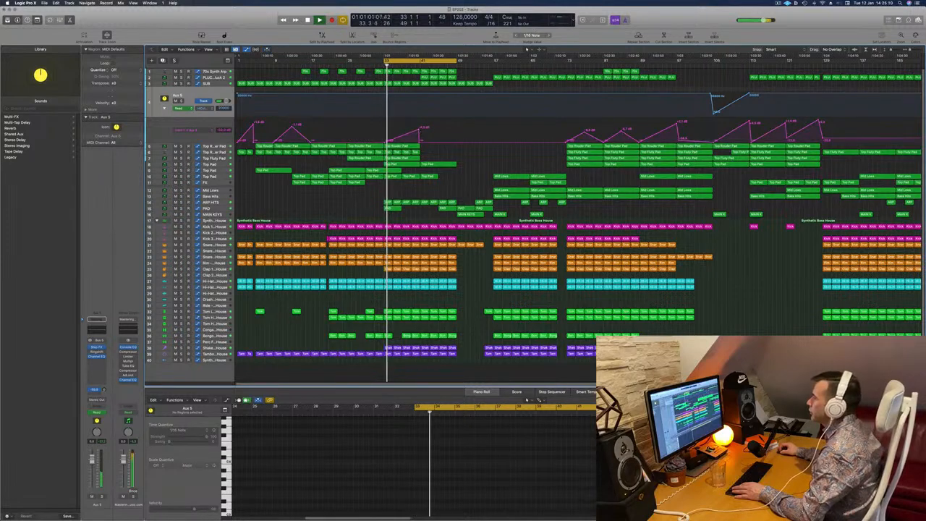
pyautogui.moveTo(420, 130); pyautogui.dragTo(420, 123)
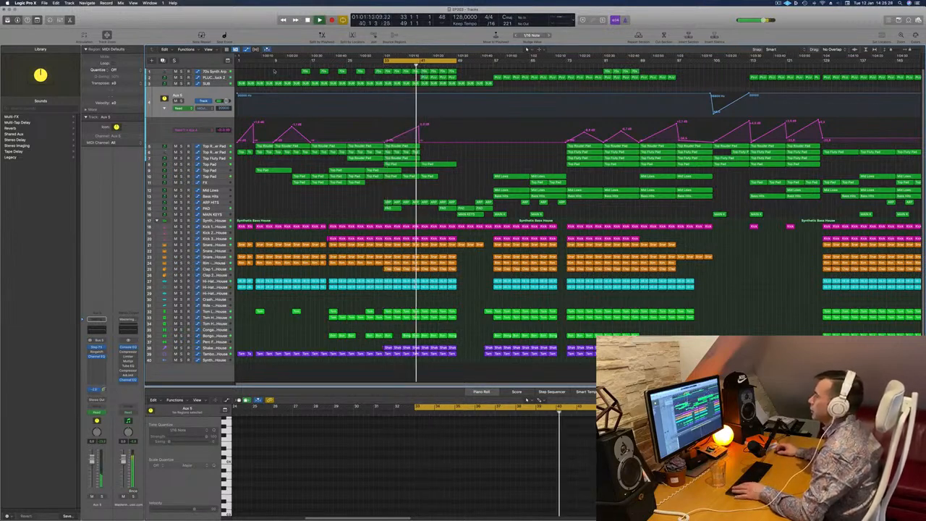
# - Draw a fall in the 70s Synth Arp's automation from its peak at bar 41 down to bar 43
pyautogui.click(219, 73)
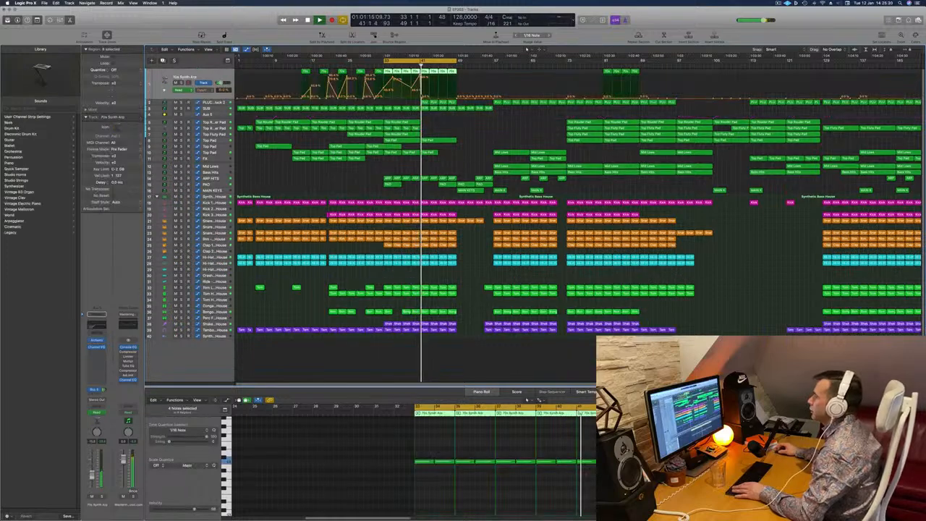
pyautogui.click(425, 97)
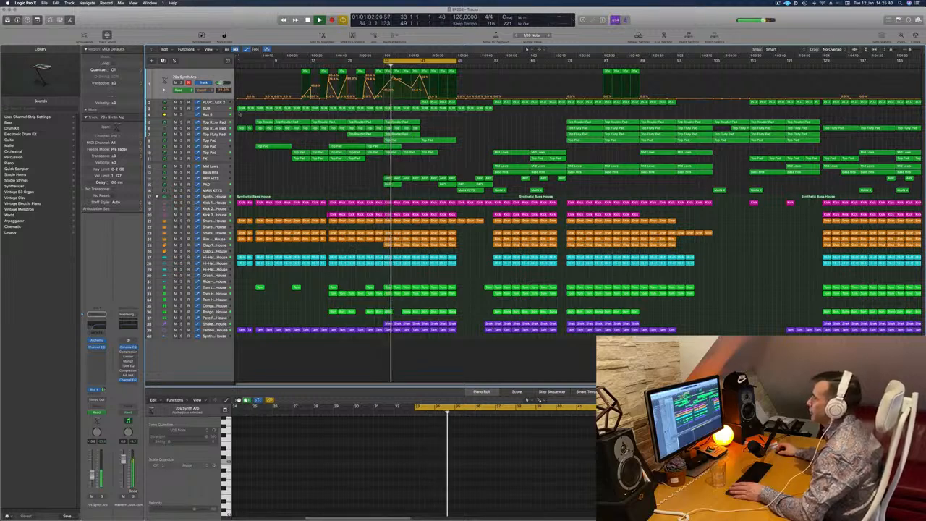
# - Shape the automation of PLUCK - Progressive Pluck 2 with a peak at bar 41 falling to the bottom by bar 43, and replay the passage
pyautogui.press('Down')
pyautogui.click(422, 94)
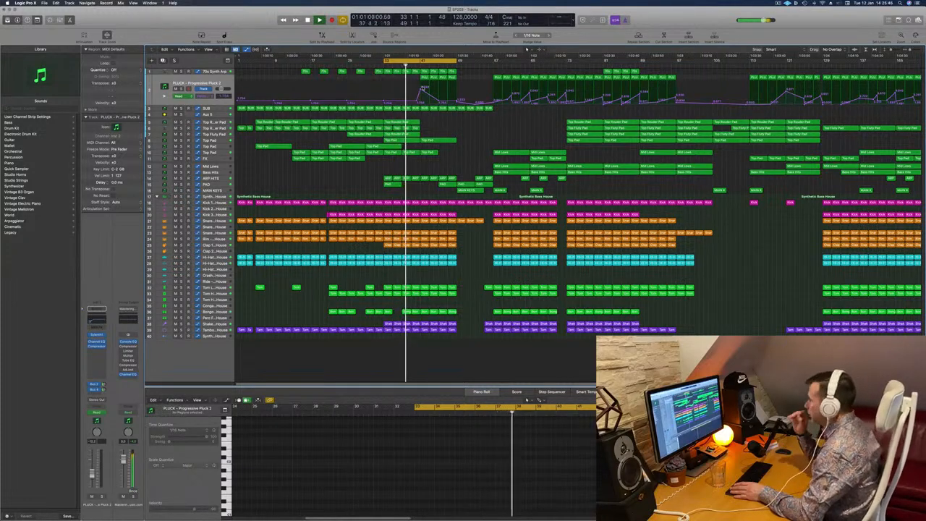
pyautogui.scroll(5, 438, 149)
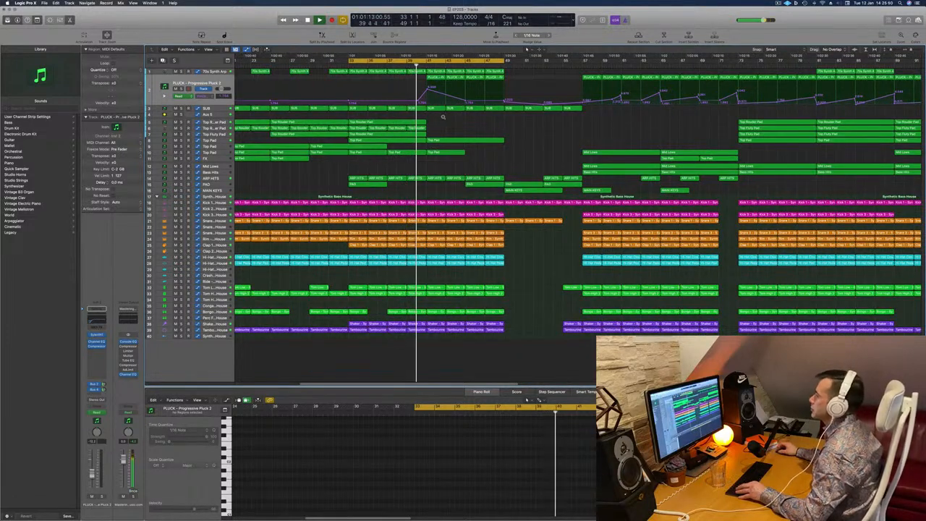
pyautogui.scroll(3, 455, 120)
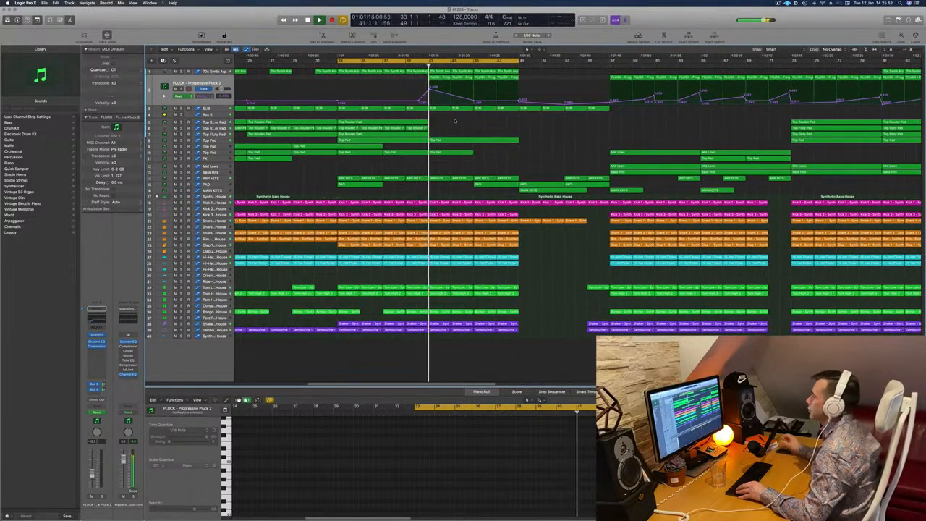
pyautogui.press(',')
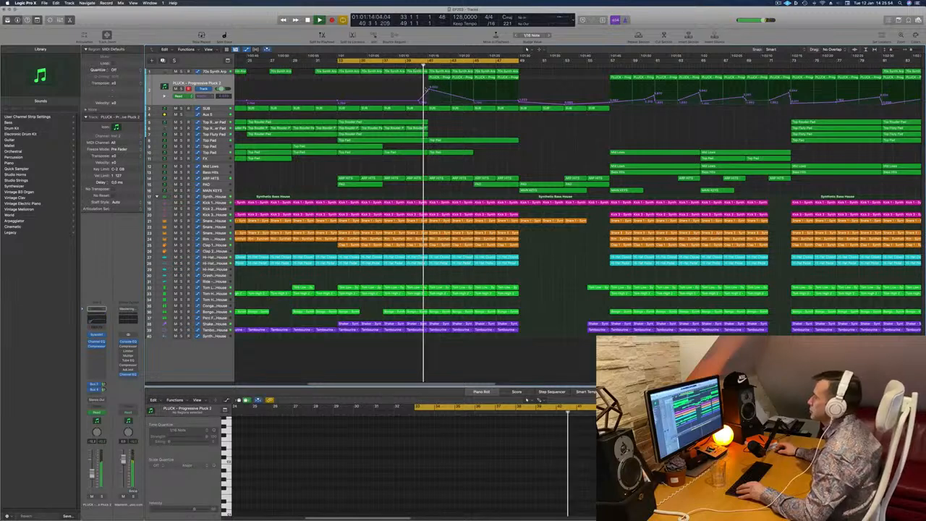
pyautogui.moveTo(429, 90); pyautogui.dragTo(452, 102)
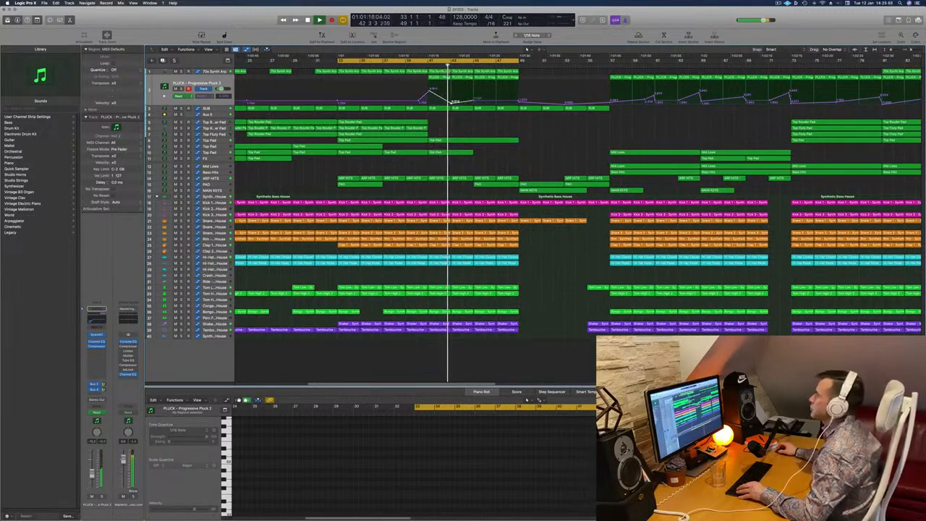
pyautogui.press('space')
pyautogui.press('space')
pyautogui.scroll(-5, 368, 74)
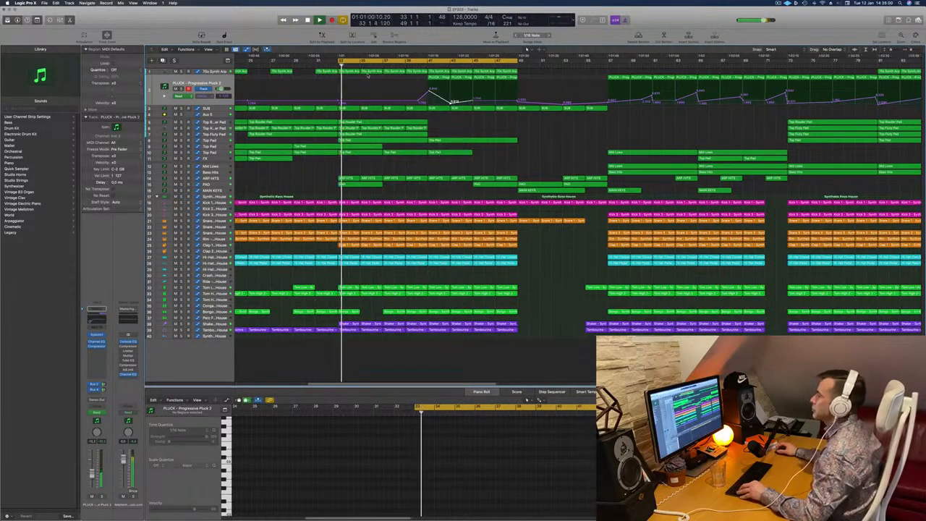
pyautogui.scroll(-1, 367, 74)
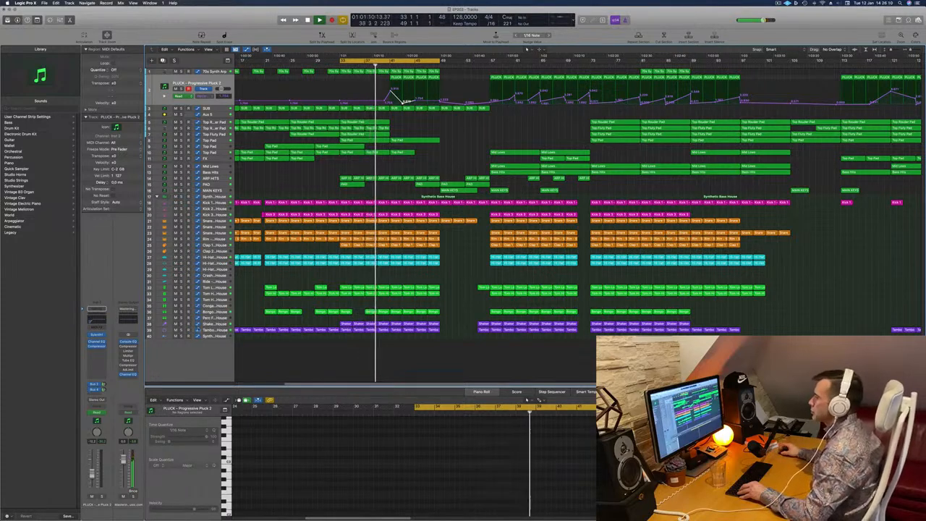
# - Check the Tambourine and Shaker tracks of the Synthetic Bass House kit around bars 33 to 49
pyautogui.click(214, 330)
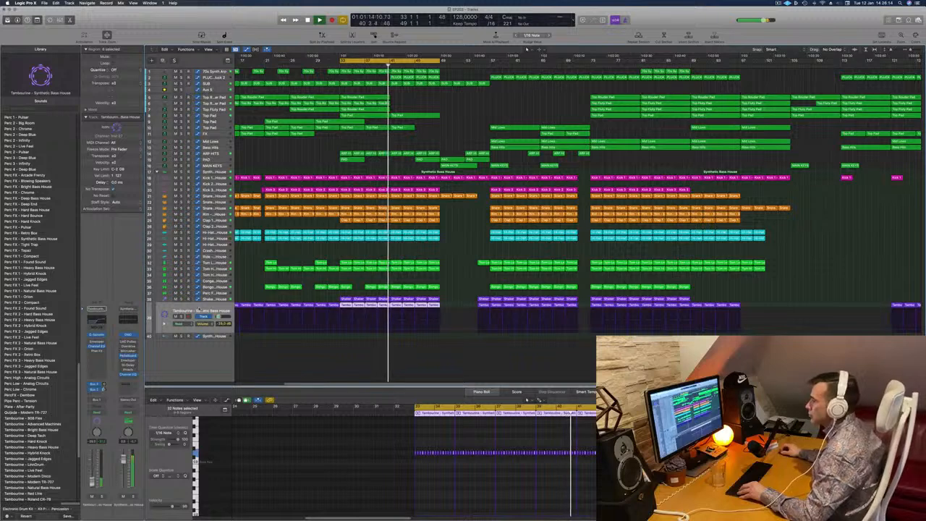
pyautogui.press('Up')
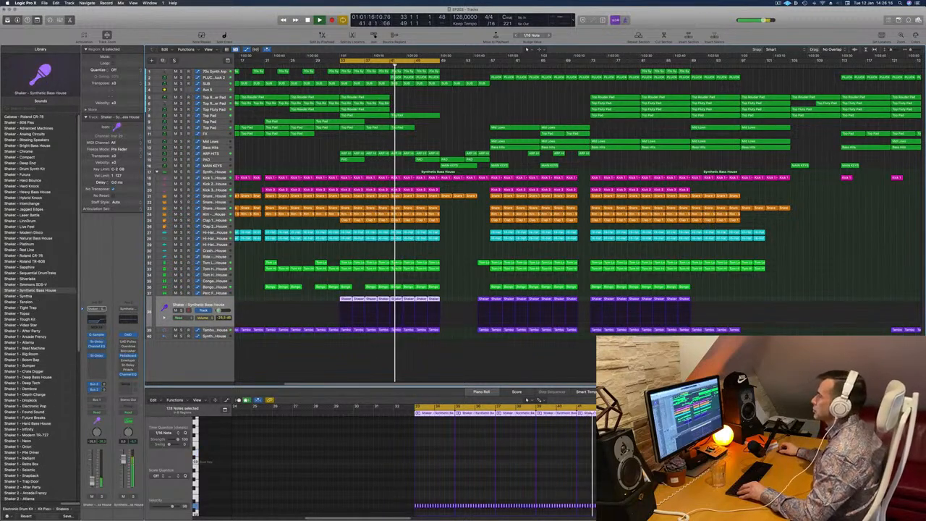
pyautogui.scroll(3, 416, 95)
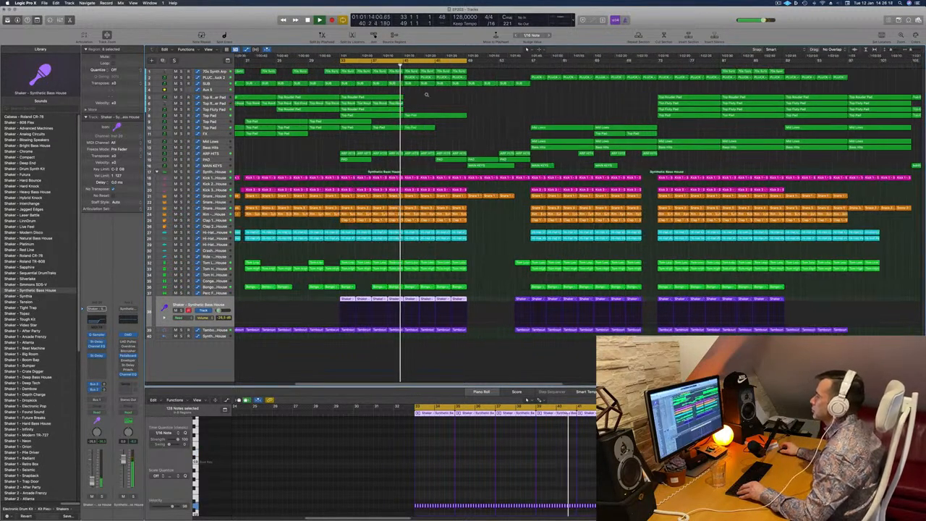
pyautogui.scroll(-3, 427, 95)
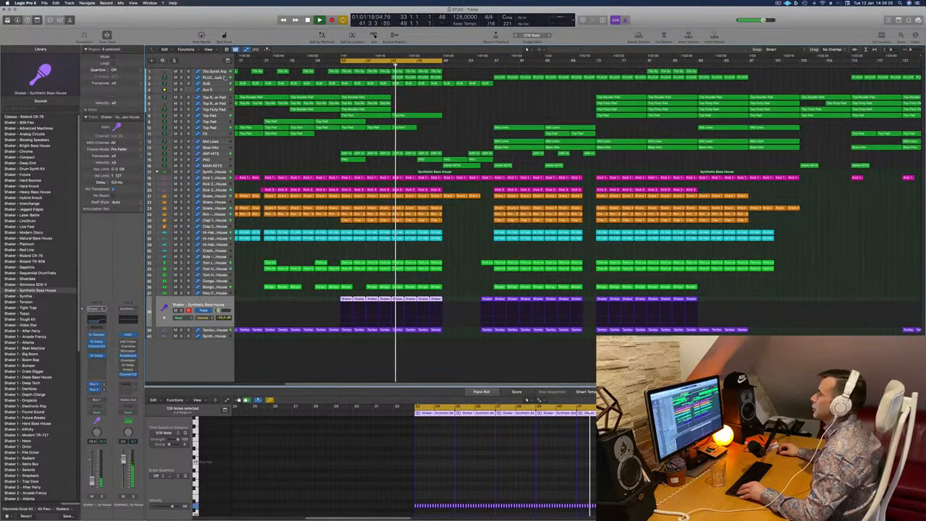
# - Lower the automation peak at bar 41 on PLUCK - Progressive Pluck 2 and replay from bar 40
pyautogui.click(223, 78)
pyautogui.click(393, 94)
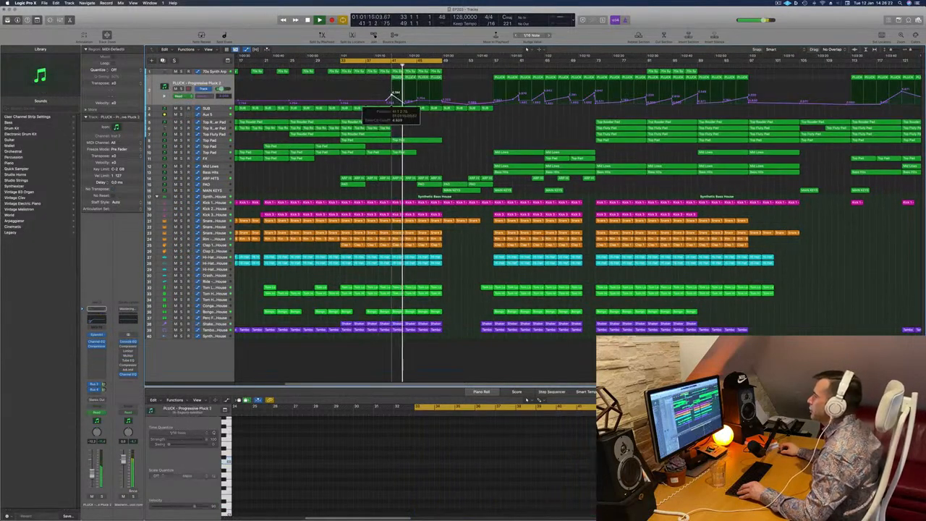
pyautogui.click(388, 66)
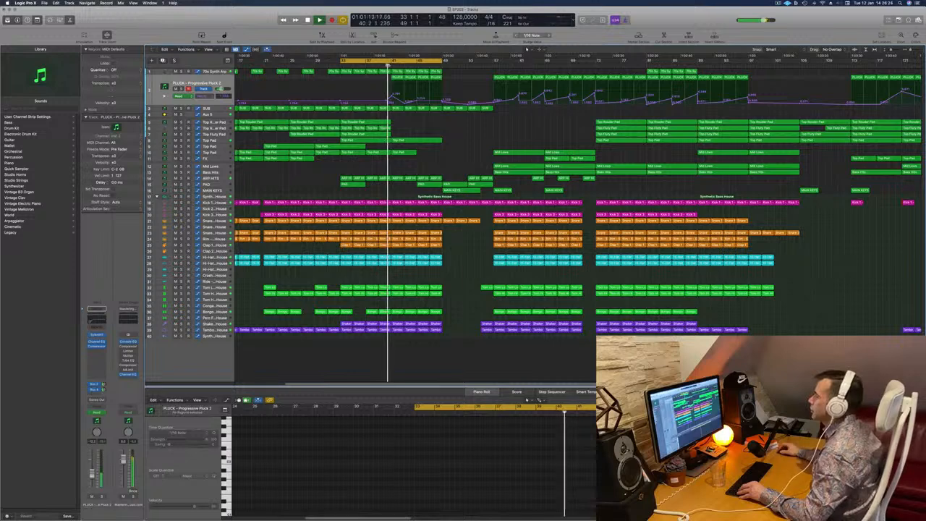
# - Extend the cycle range starting at bar 33 so that it ends at bar 57
pyautogui.press('super+Left')
pyautogui.press('super+Right')
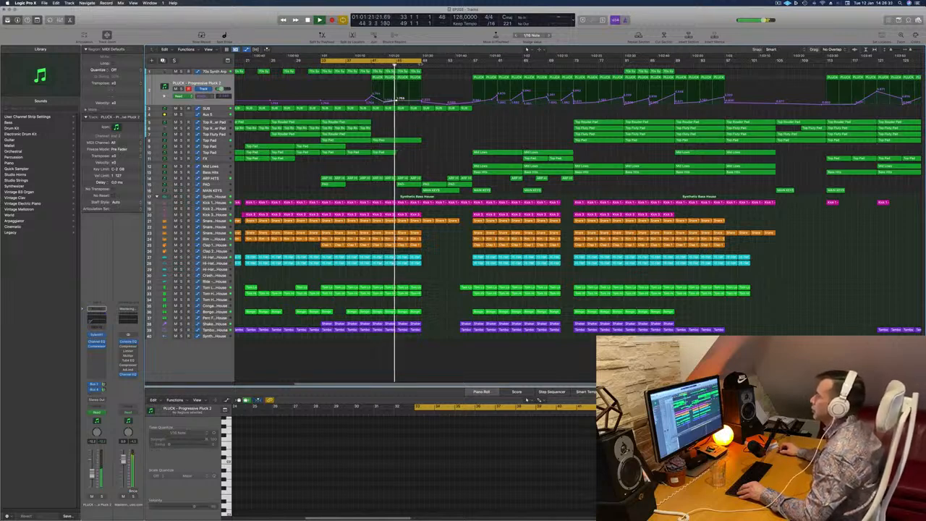
pyautogui.moveTo(424, 60); pyautogui.dragTo(472, 71)
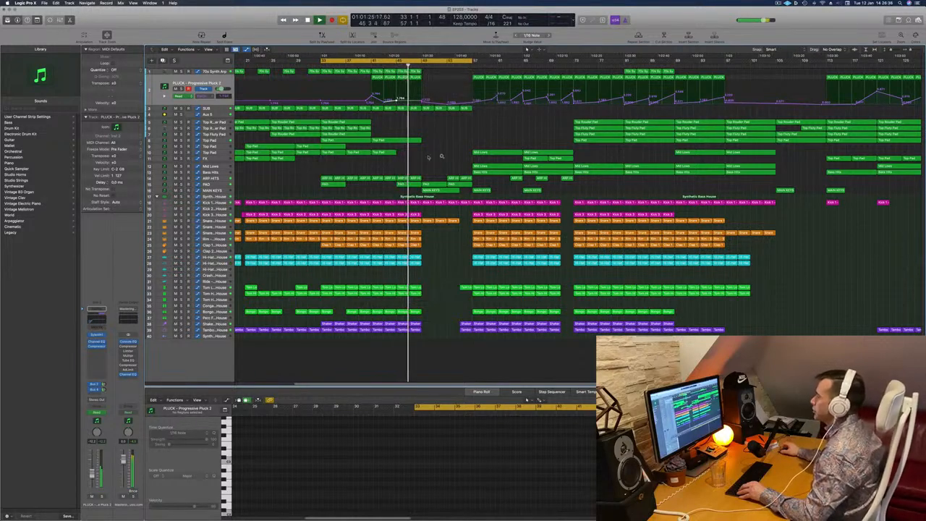
# - Audition in solo the Top Pad track directly below Top Fluty Pad and the Aux 5 track, restoring the full mix
pyautogui.hscroll(-3, 427, 157)
pyautogui.click(220, 141)
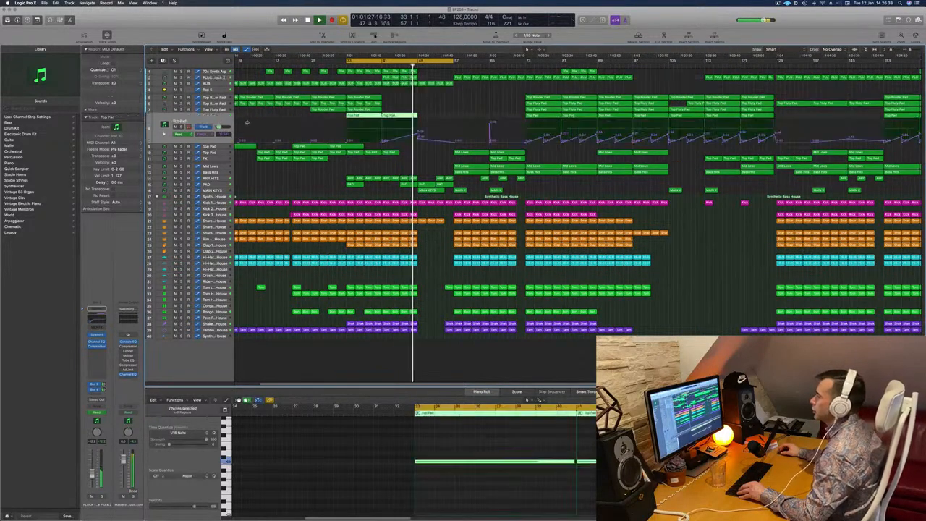
pyautogui.click(183, 128)
pyautogui.click(183, 128)
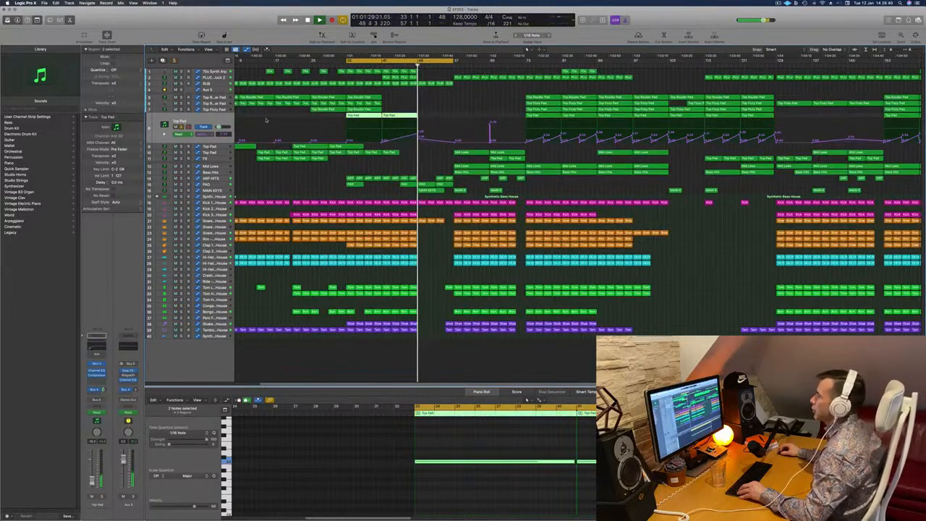
pyautogui.press('super+Left')
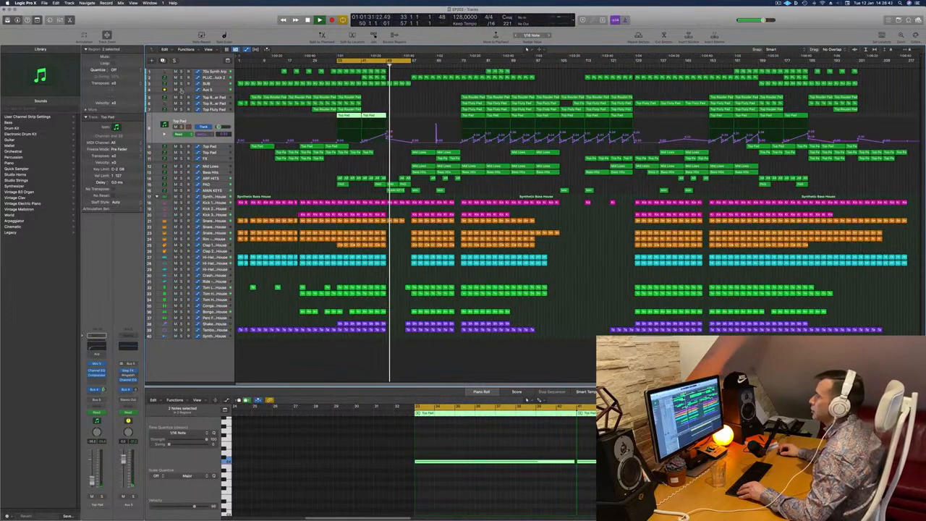
pyautogui.click(181, 91)
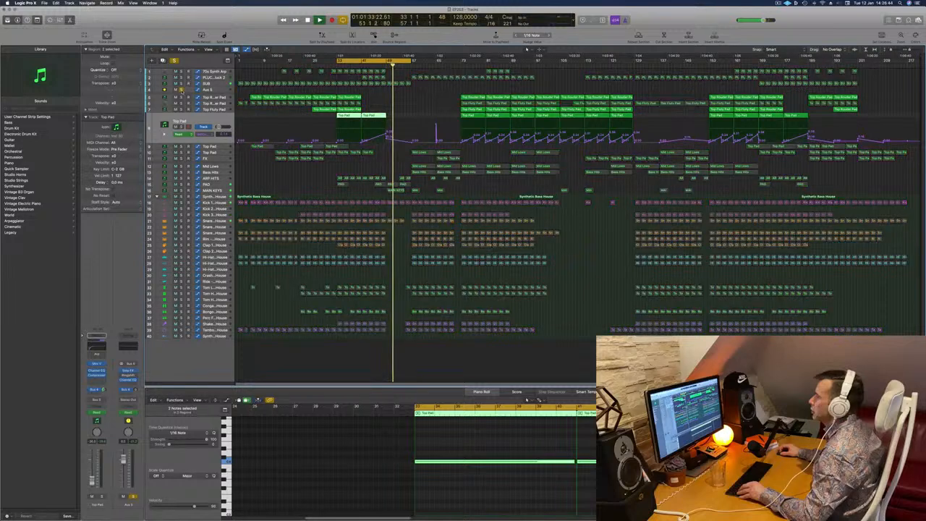
pyautogui.click(181, 90)
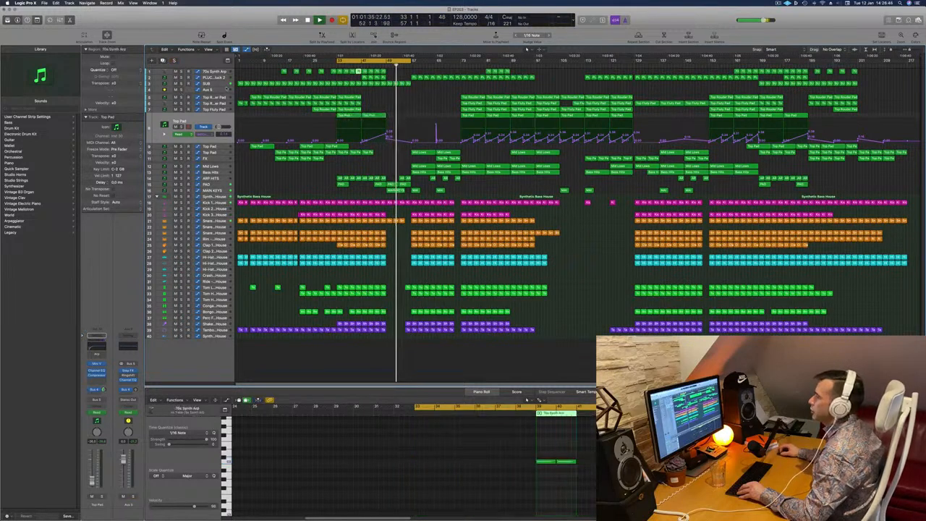
# - Draw a second ramp in Aux 5's additional automation lane rising from bar 41 to bar 49 and dropping back just after, and adjust its peak
pyautogui.click(223, 90)
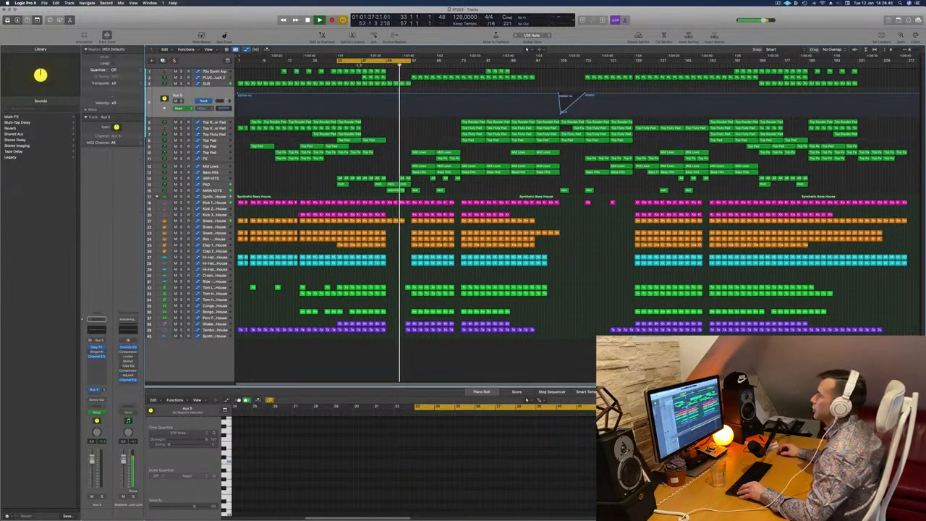
pyautogui.click(359, 65)
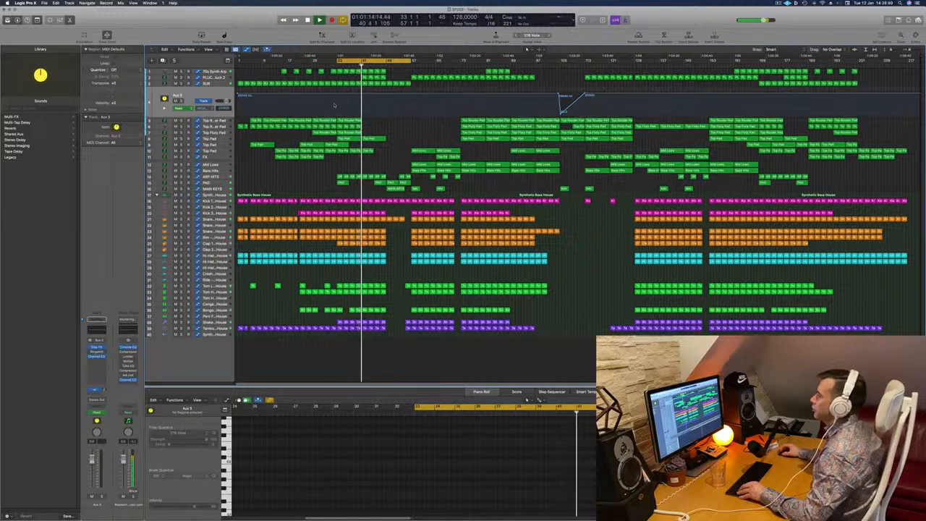
pyautogui.click(164, 108)
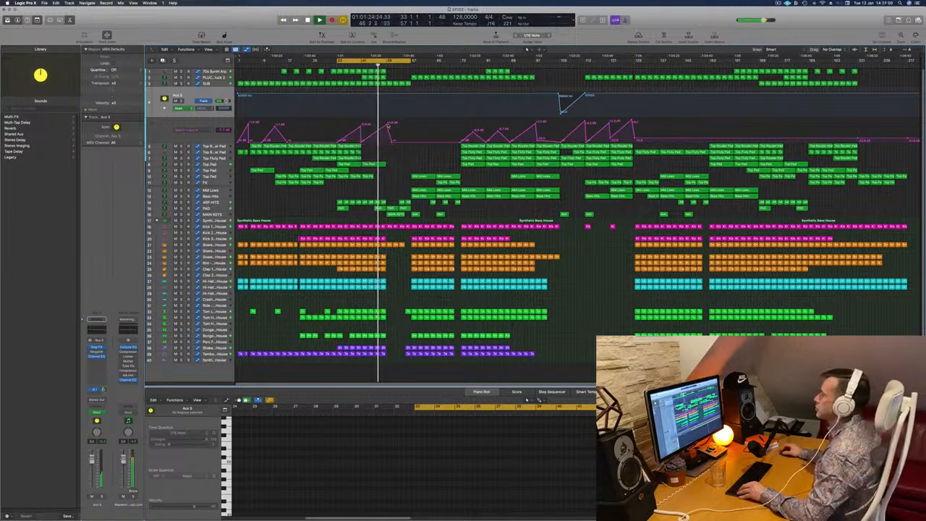
pyautogui.press('super+Right')
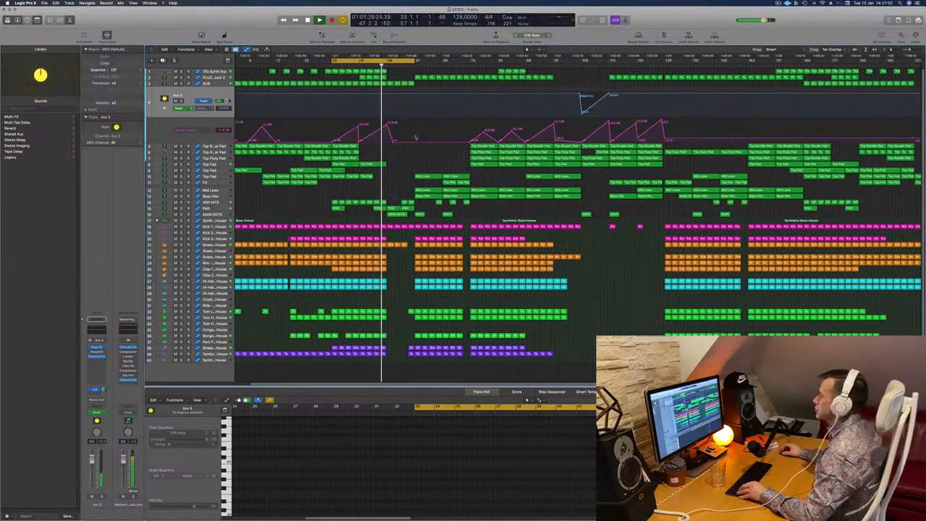
pyautogui.press('super+Right')
pyautogui.press('super+Left')
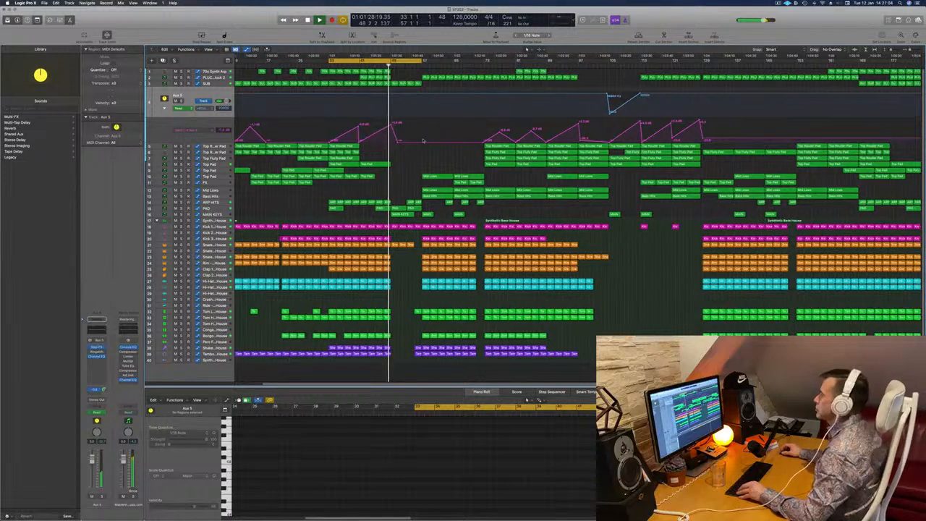
pyautogui.press('super+Left')
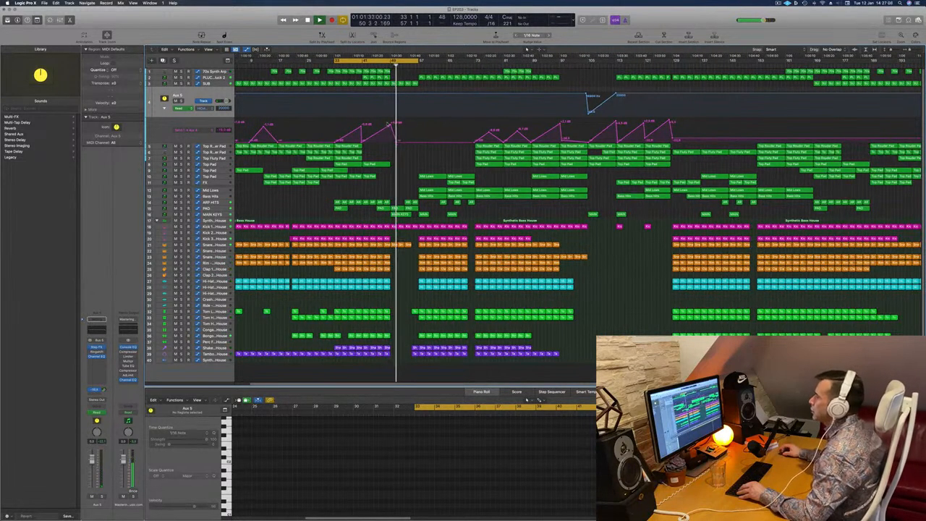
pyautogui.moveTo(390, 124); pyautogui.dragTo(394, 126)
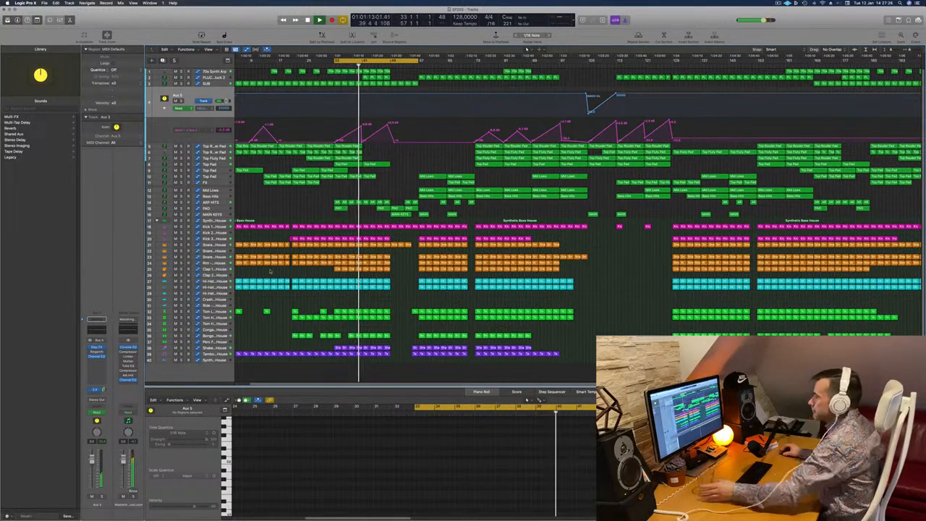
# - Check the Hi-Hat Pedal and Hi-Hat Closed tracks, and examine the PAD track's volume automation around bars 33 to 57
pyautogui.click(216, 287)
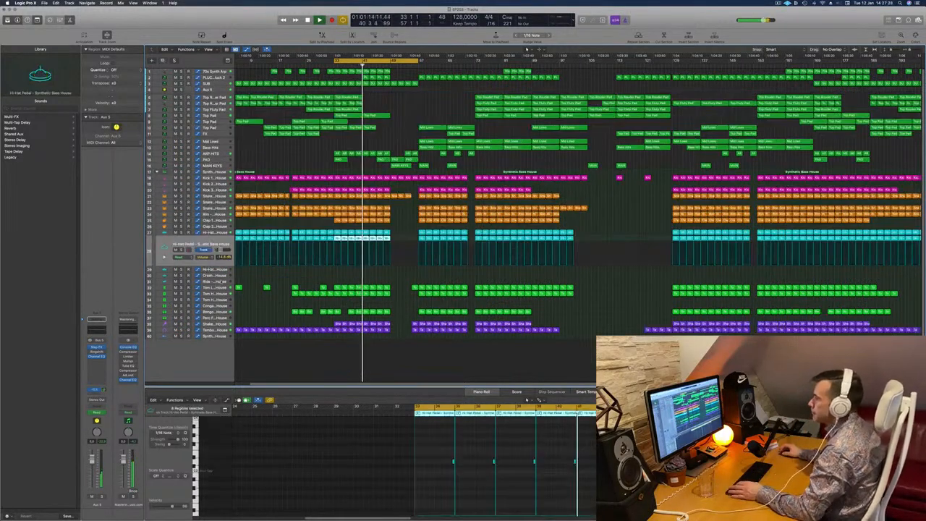
pyautogui.press('Up')
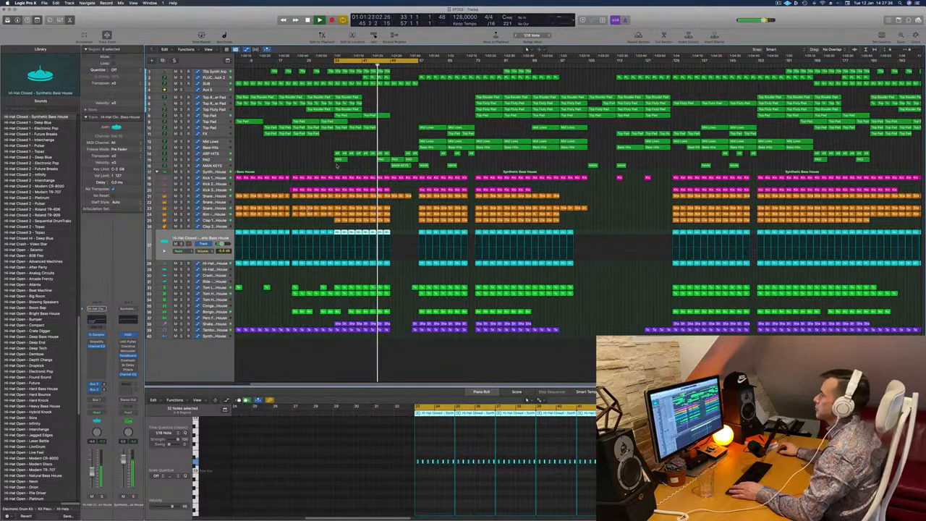
pyautogui.click(222, 161)
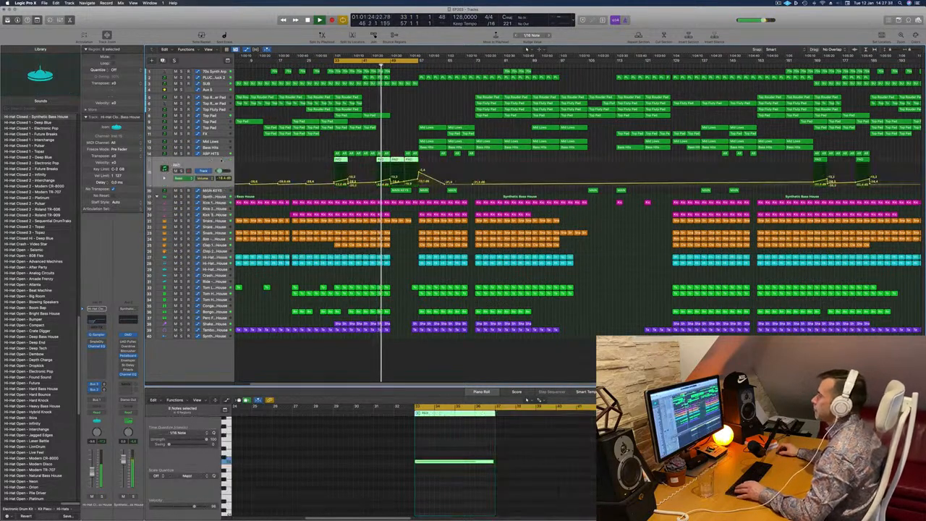
pyautogui.scroll(2, 398, 129)
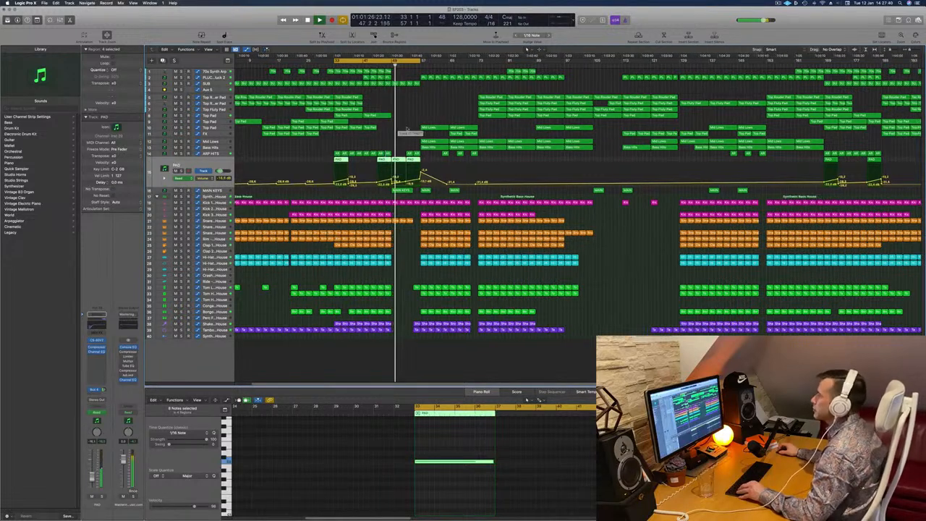
pyautogui.scroll(-4, 402, 129)
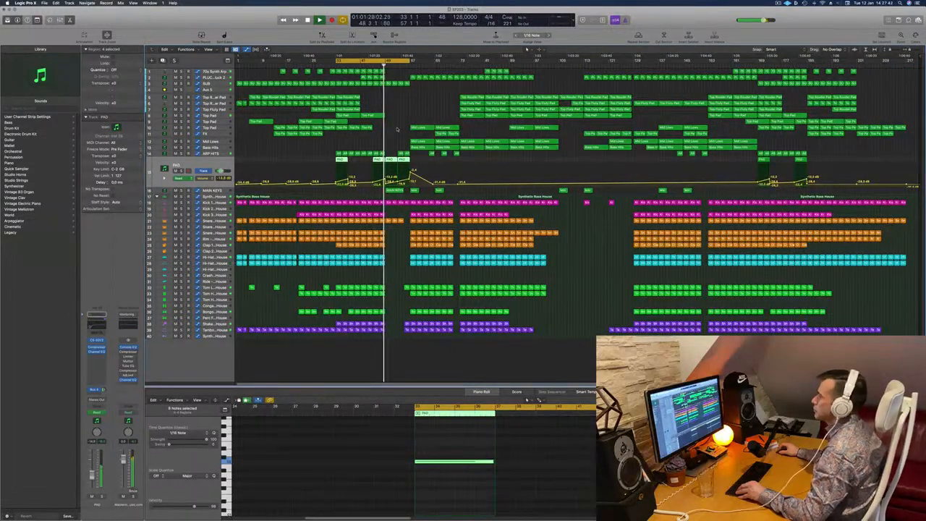
pyautogui.scroll(2, 397, 129)
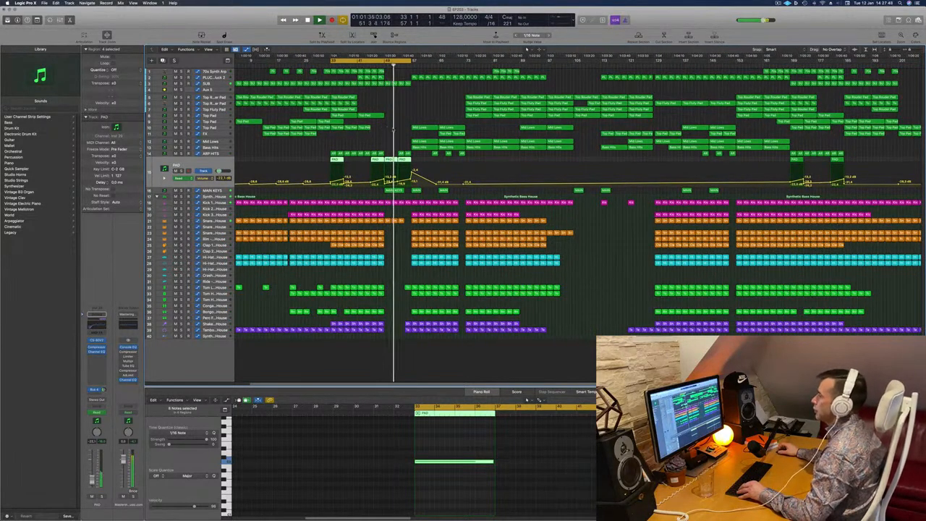
# - Select the ARP HITS track, move the cycle range to bars 49 to 73, and restart playback there
pyautogui.scroll(2, 393, 129)
pyautogui.scroll(-2, 397, 131)
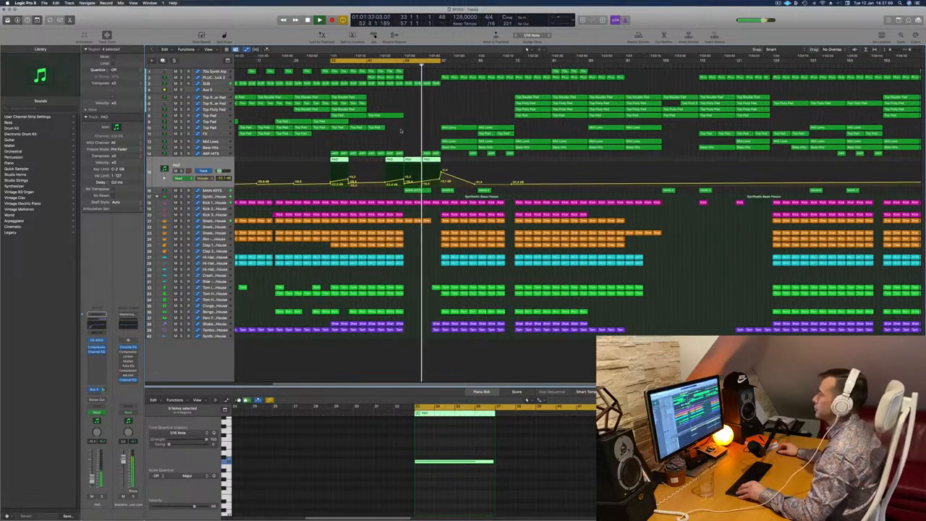
pyautogui.click(220, 155)
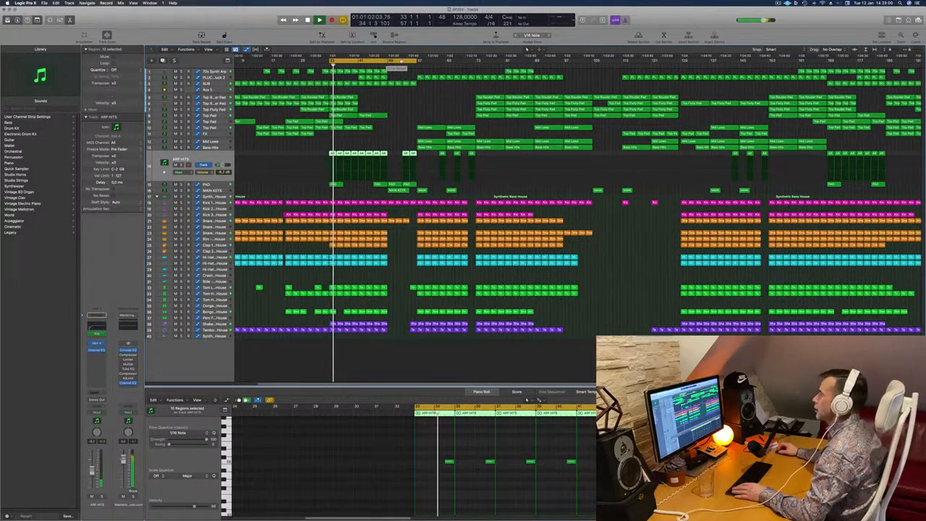
pyautogui.moveTo(399, 62); pyautogui.dragTo(459, 64)
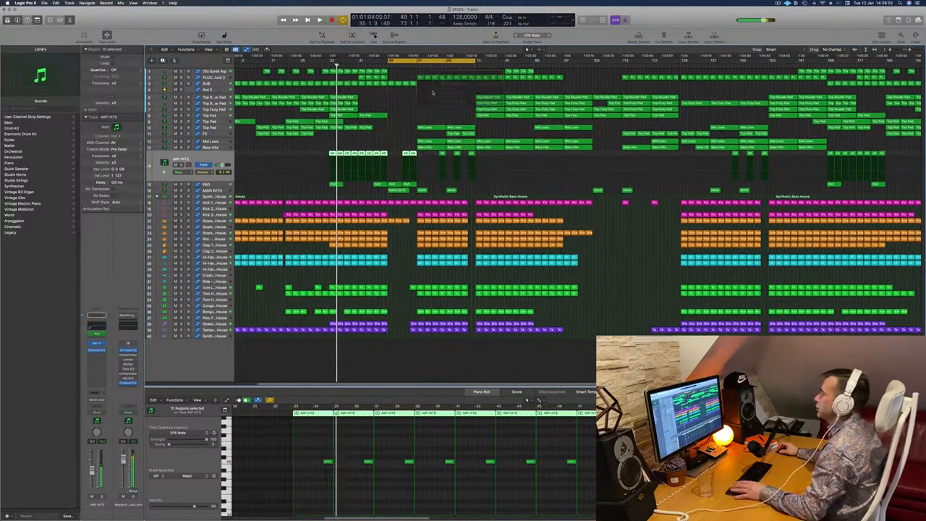
pyautogui.press('space')
pyautogui.press('space')
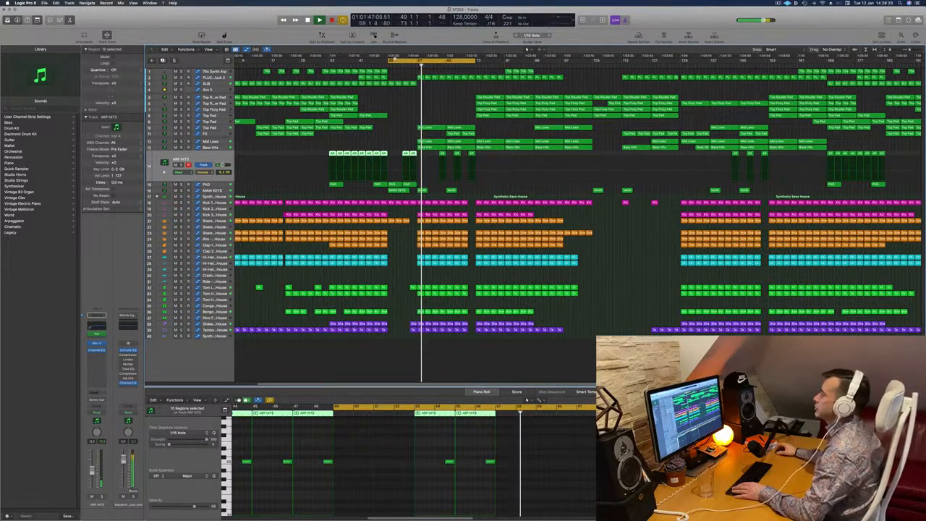
# - Select the Mid Lows track and audition it in solo against the full mix
pyautogui.click(397, 105)
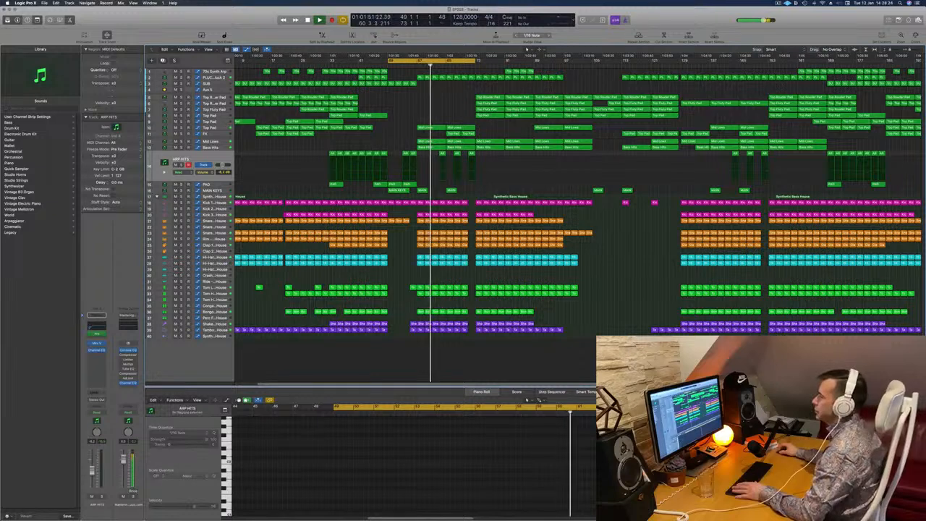
pyautogui.click(195, 143)
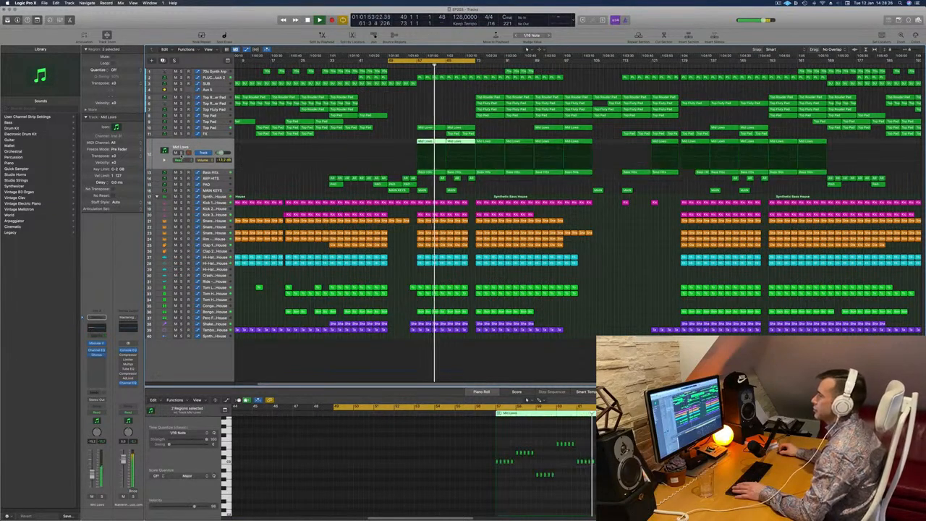
pyautogui.press('s')
pyautogui.press('s')
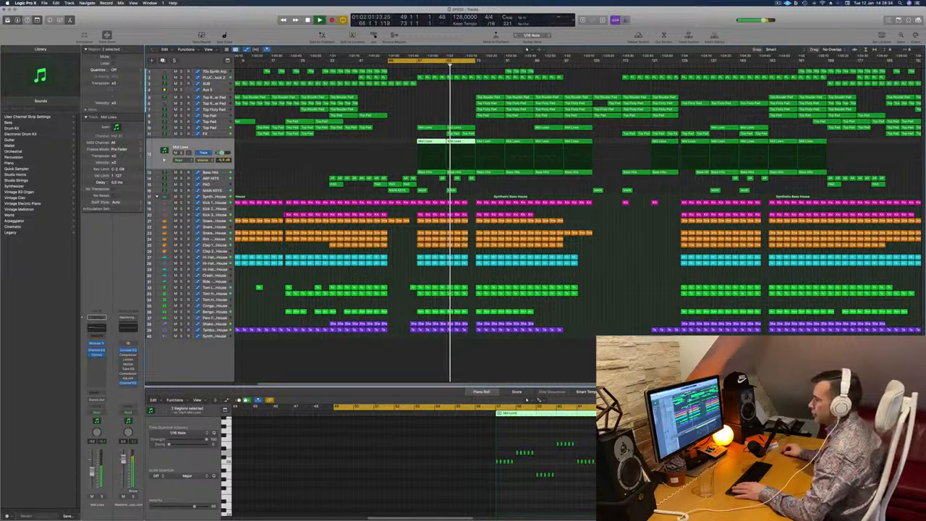
pyautogui.press('s')
pyautogui.press('s')
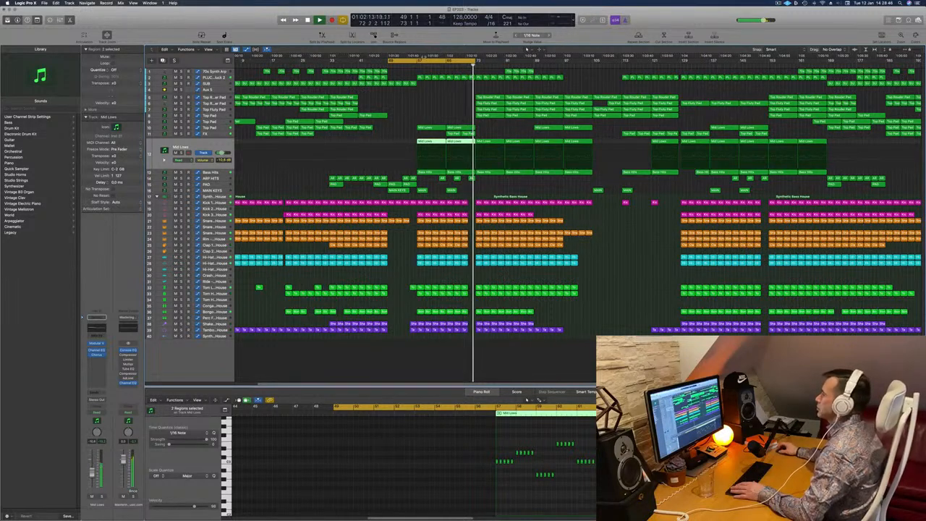
# - Move the cycle range to bars 57 to 81 and record Mid Lows' Modular V filter cutoff in Touch mode
pyautogui.moveTo(441, 61); pyautogui.dragTo(471, 61)
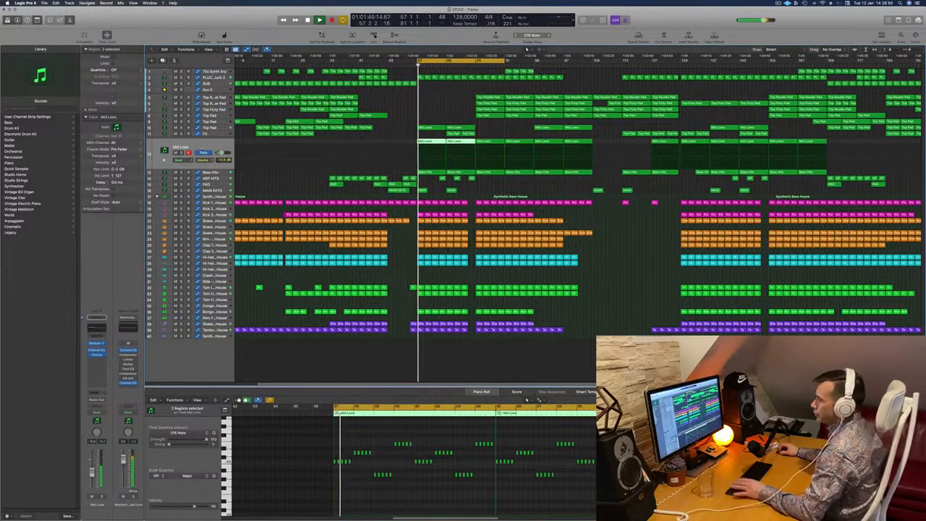
pyautogui.click(97, 412)
pyautogui.click(96, 418)
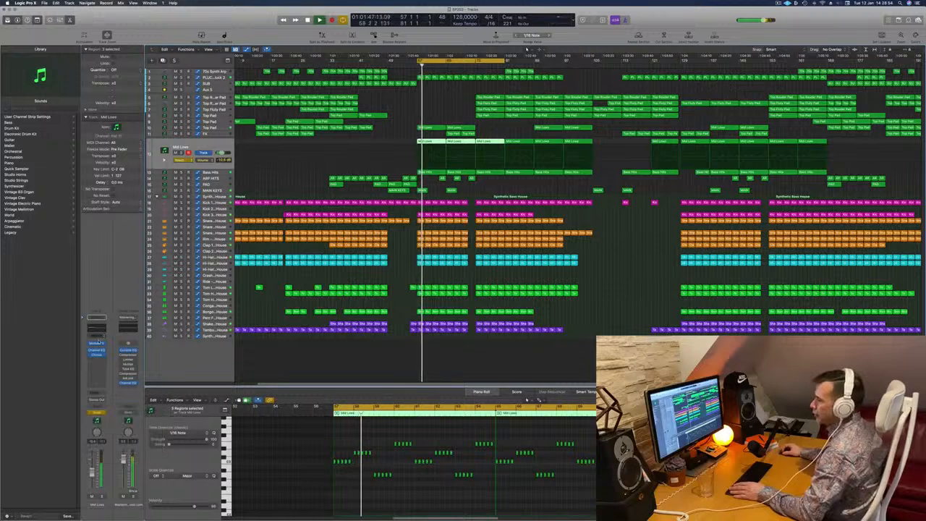
pyautogui.click(97, 343)
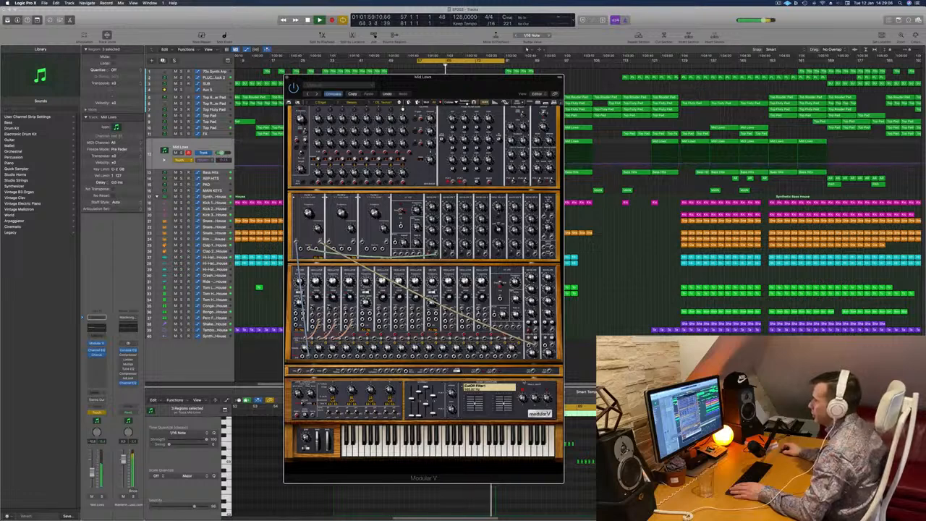
pyautogui.click(287, 77)
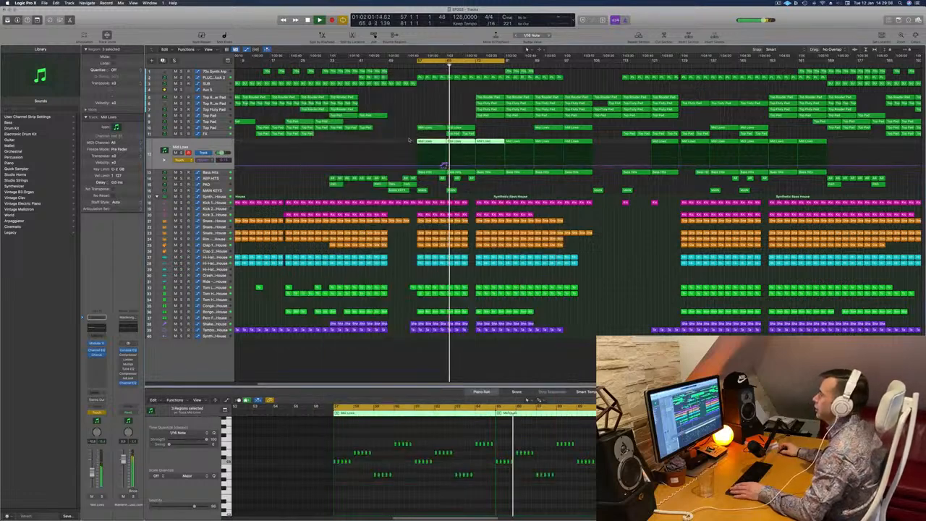
# - Replace the recorded Mid Lows cutoff automation with a drawn rise from bar 57 to bar 65, replaying the section
pyautogui.press('Return')
pyautogui.click(445, 165)
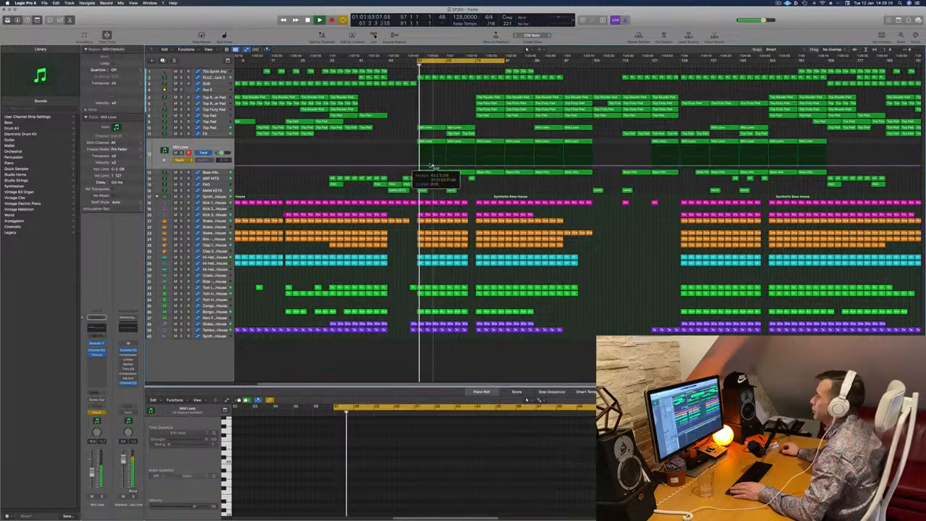
pyautogui.press('Return')
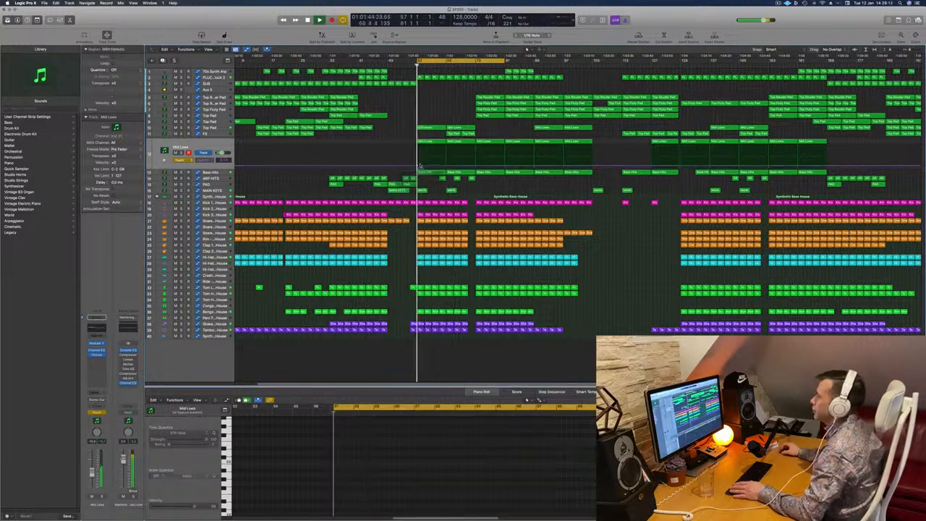
pyautogui.click(419, 167)
pyautogui.press('Return')
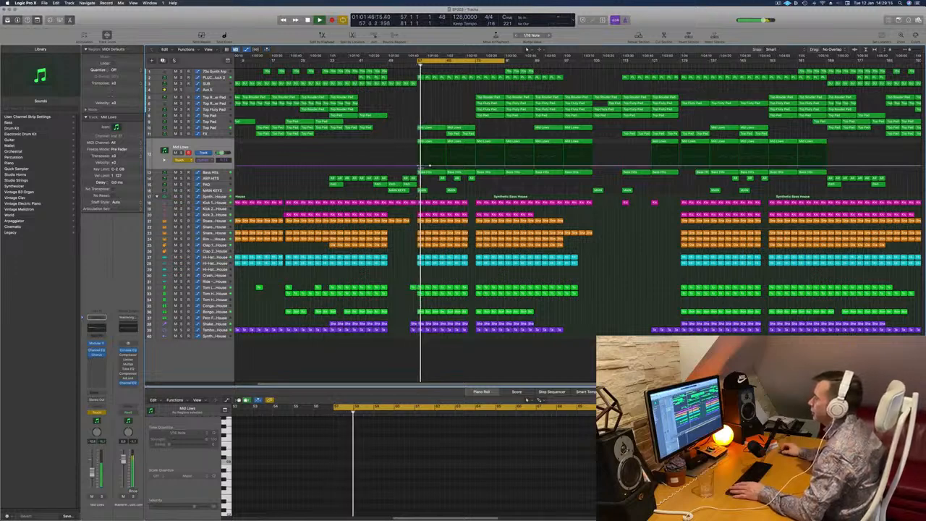
pyautogui.click(419, 167)
pyautogui.click(430, 167)
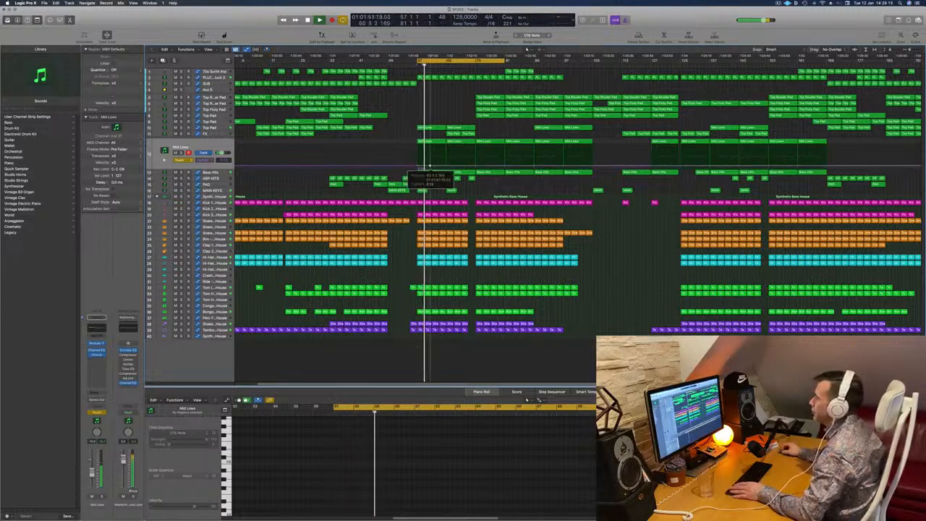
pyautogui.moveTo(431, 167); pyautogui.dragTo(447, 165)
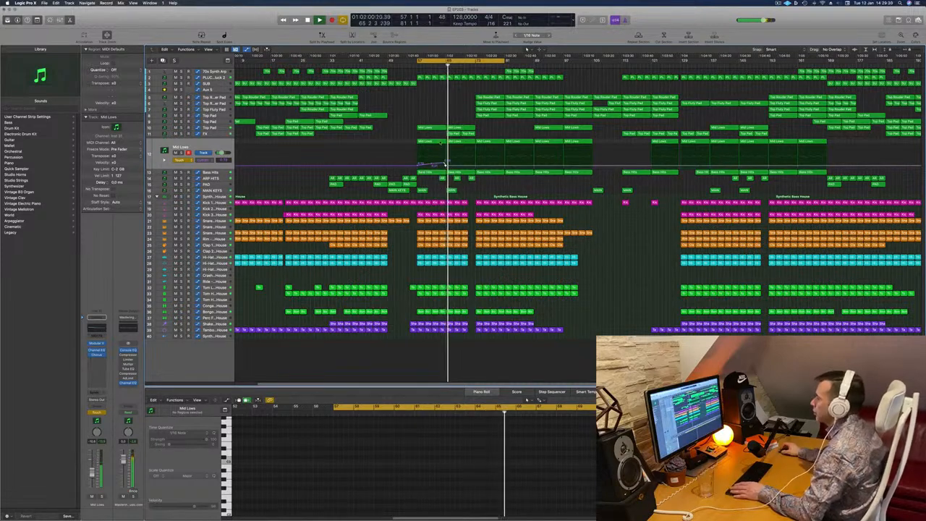
pyautogui.press('space')
pyautogui.press('space')
# - Switch Mid Lows' automation mode to Read and lower the cutoff point at bar 61, replaying the section
pyautogui.click(175, 161)
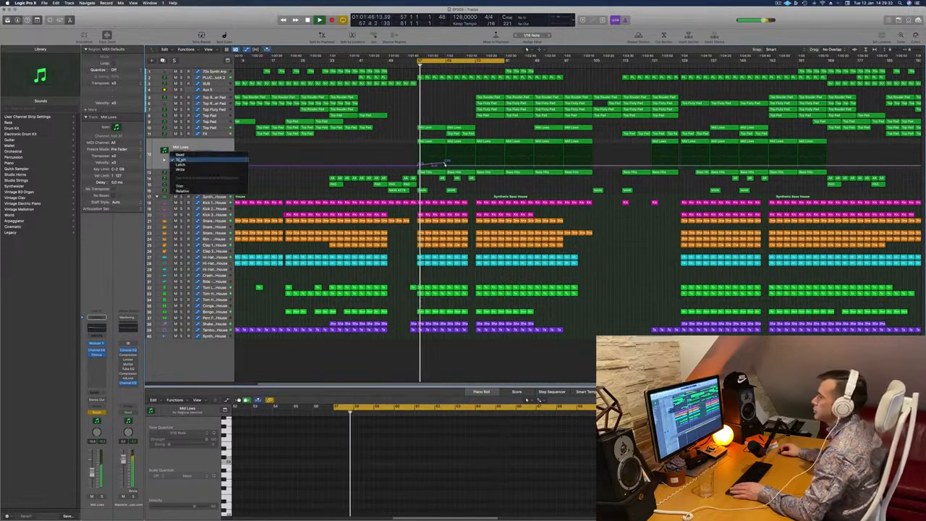
pyautogui.click(180, 155)
pyautogui.press('super+Right')
pyautogui.press('super+Right')
pyautogui.press('super+Right')
pyautogui.press('super+Right')
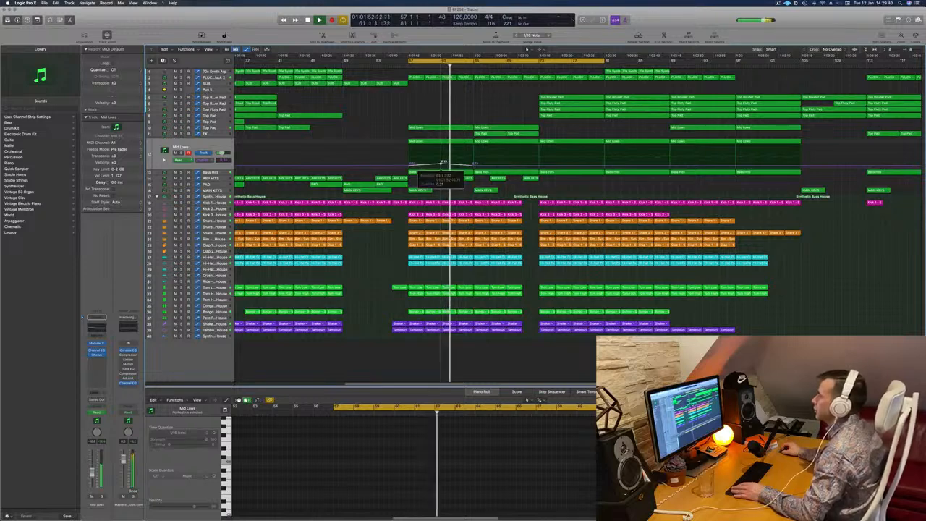
pyautogui.moveTo(441, 164); pyautogui.dragTo(441, 166)
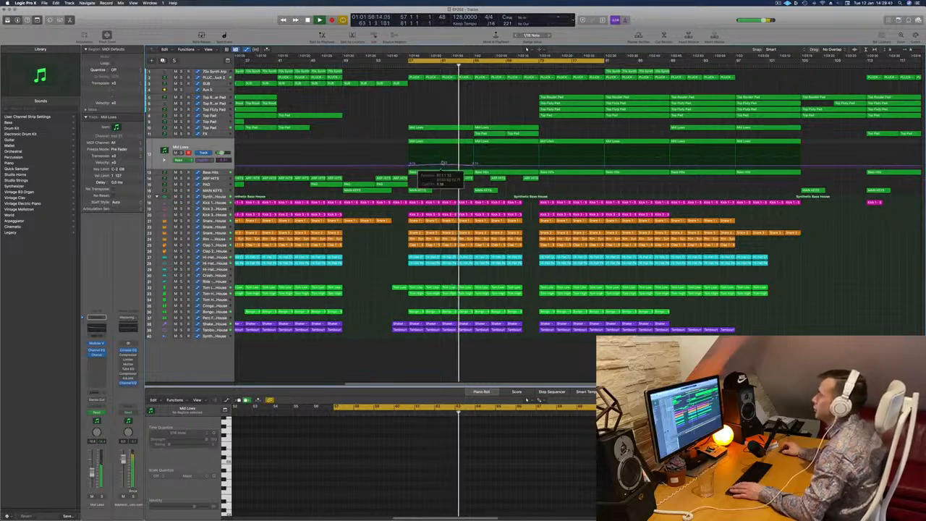
pyautogui.press('space')
pyautogui.press('space')
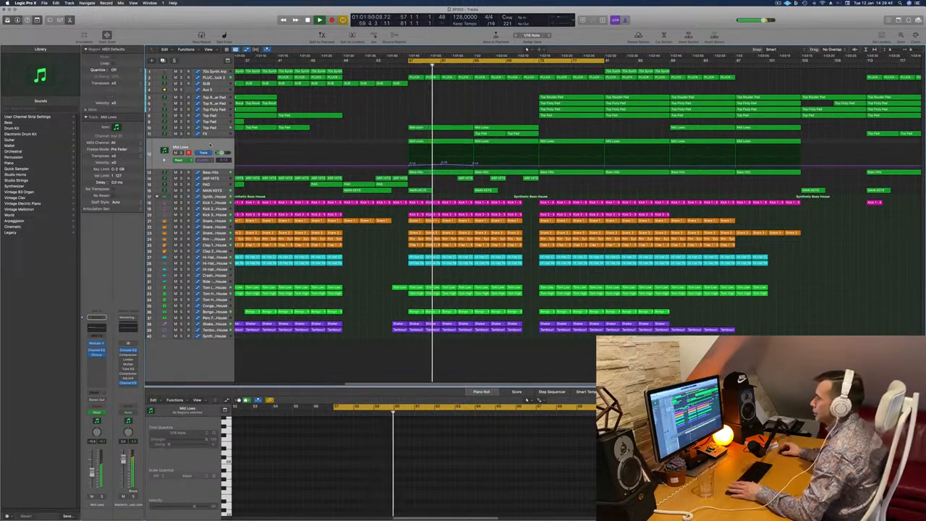
# - Open the mixer and set the Mid Lows Compressor's side chain to Kick 1 - Synthetic Bass House
pyautogui.click(210, 146)
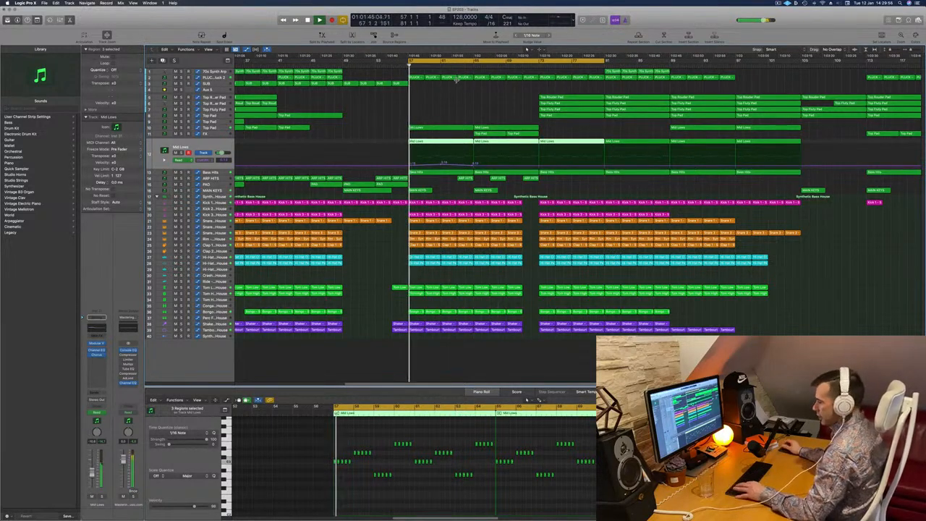
pyautogui.press('x')
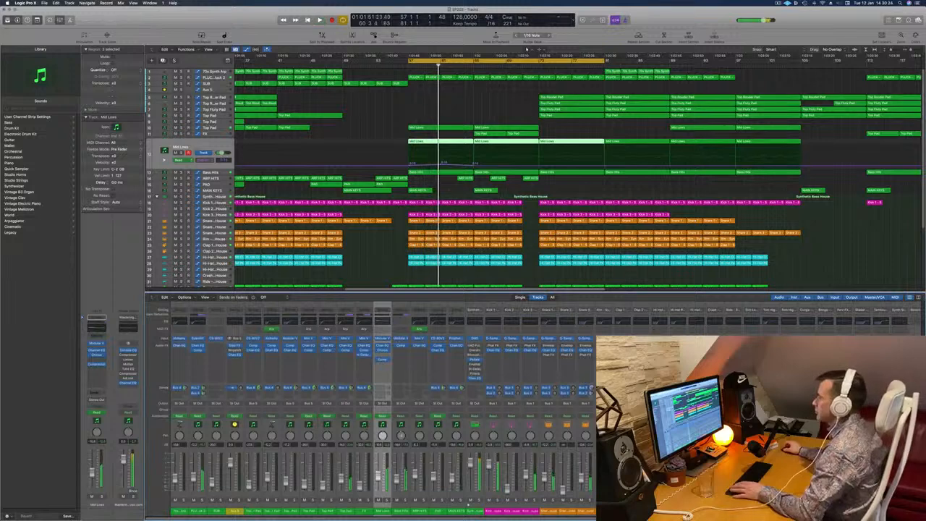
pyautogui.press('Return')
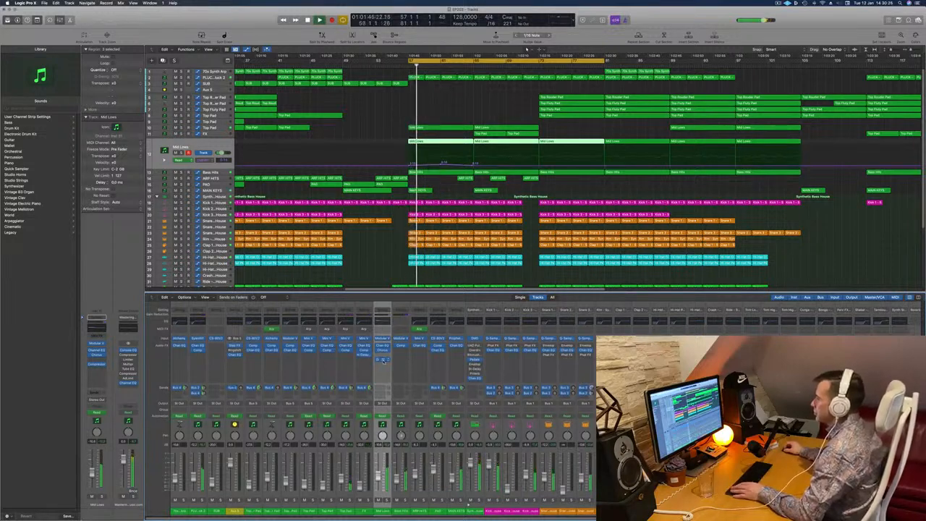
pyautogui.click(383, 359)
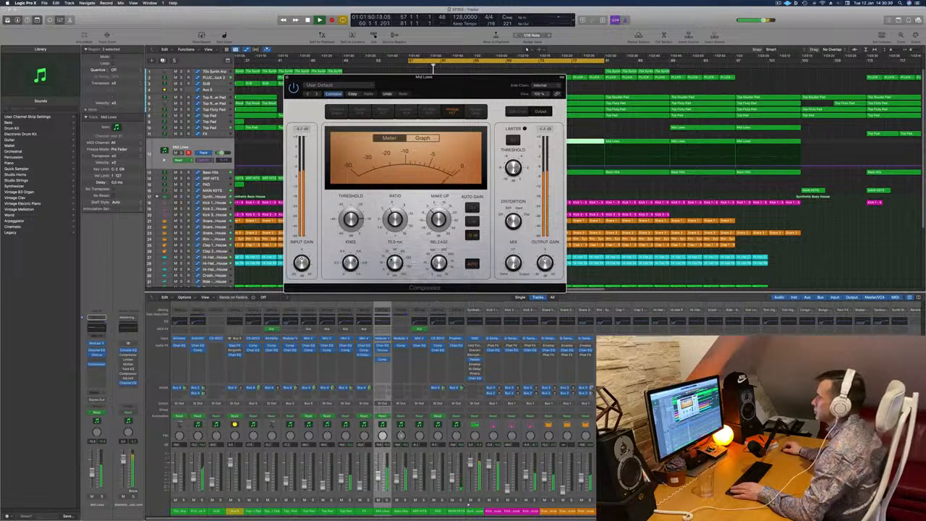
pyautogui.click(551, 86)
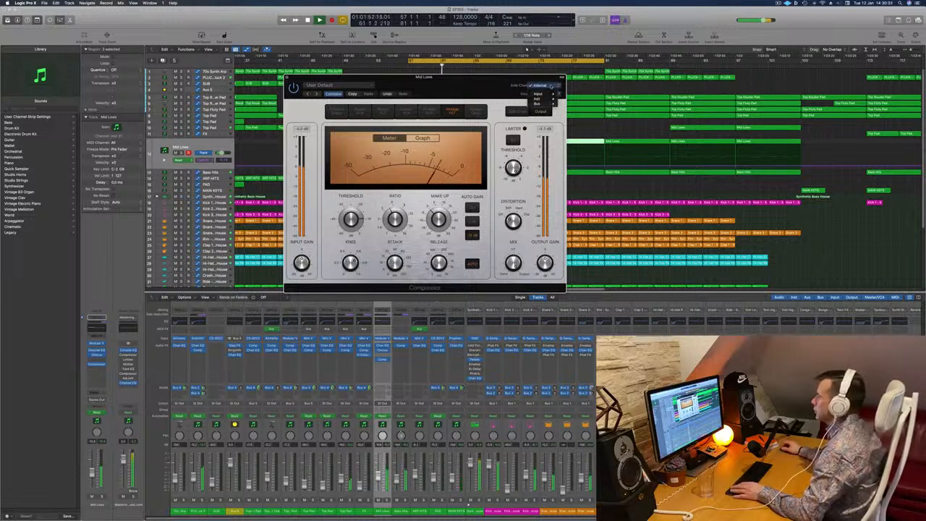
pyautogui.moveTo(549, 103)
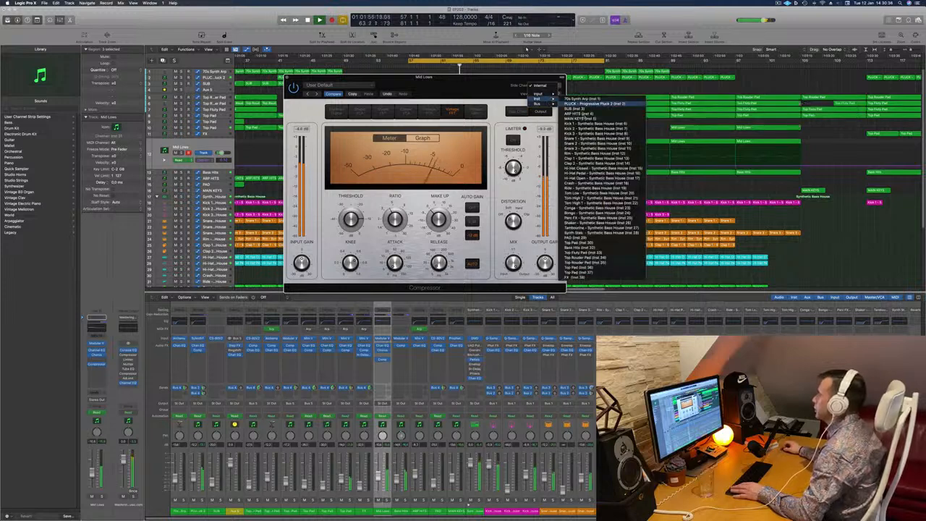
pyautogui.click(588, 124)
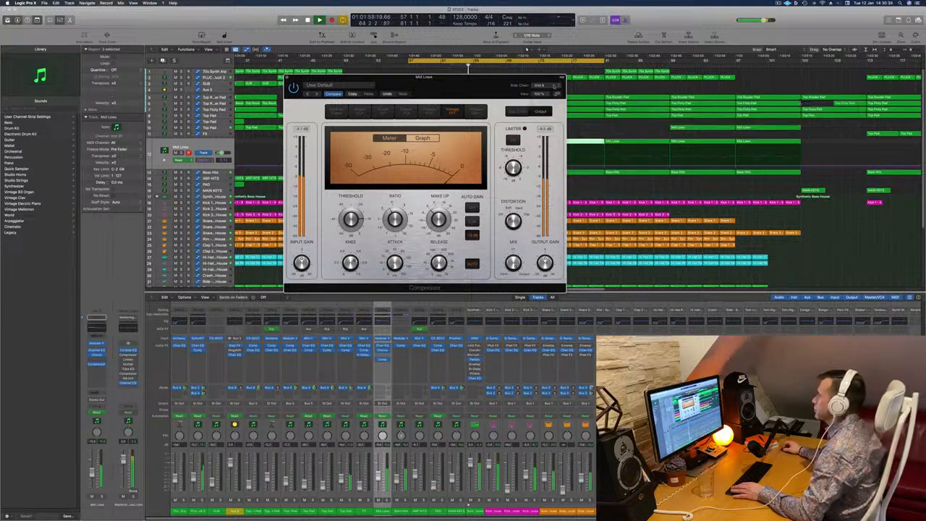
pyautogui.moveTo(555, 85); pyautogui.dragTo(613, 98)
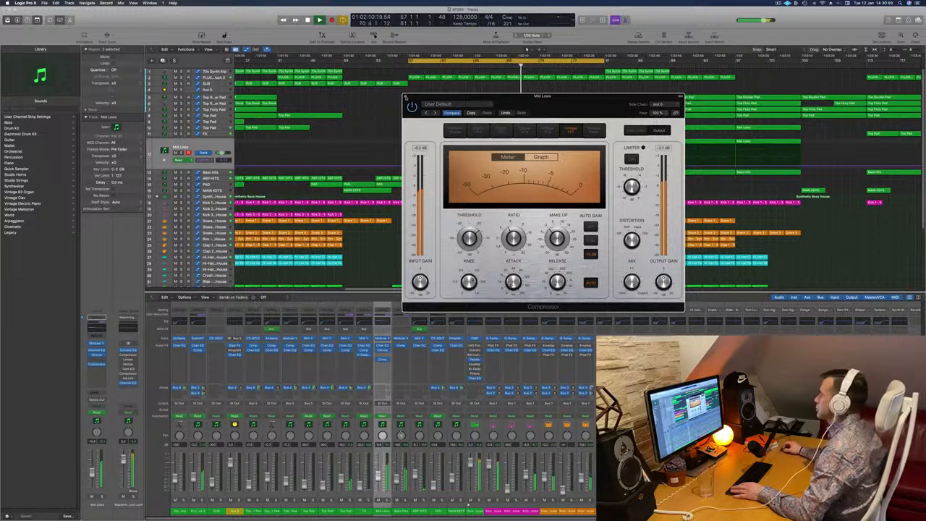
pyautogui.click(406, 97)
# - Replay the cycle from bar 57 to check how Mid Lows sits in the mix with its side-chained compressor
pyautogui.press('space')
pyautogui.press('space')
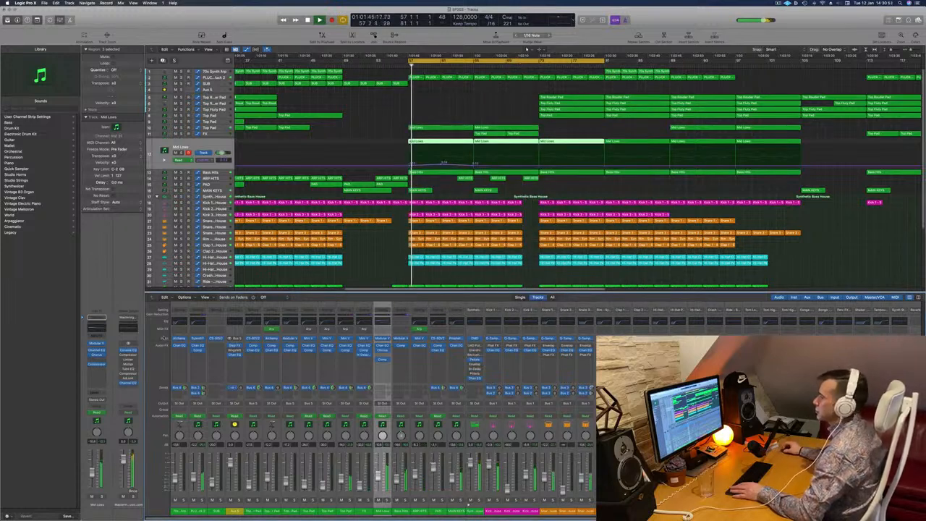
pyautogui.press('space')
pyautogui.press('space')
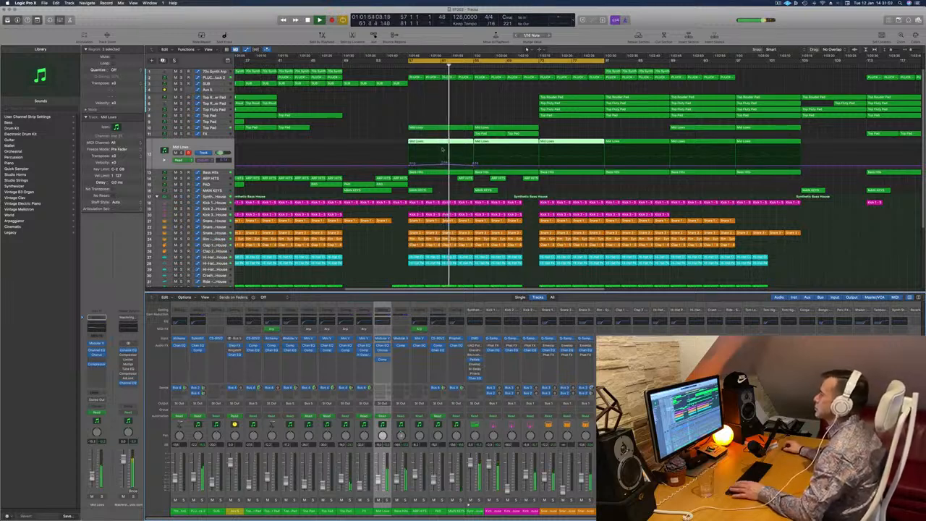
pyautogui.press('space')
pyautogui.press('space')
pyautogui.click(411, 166)
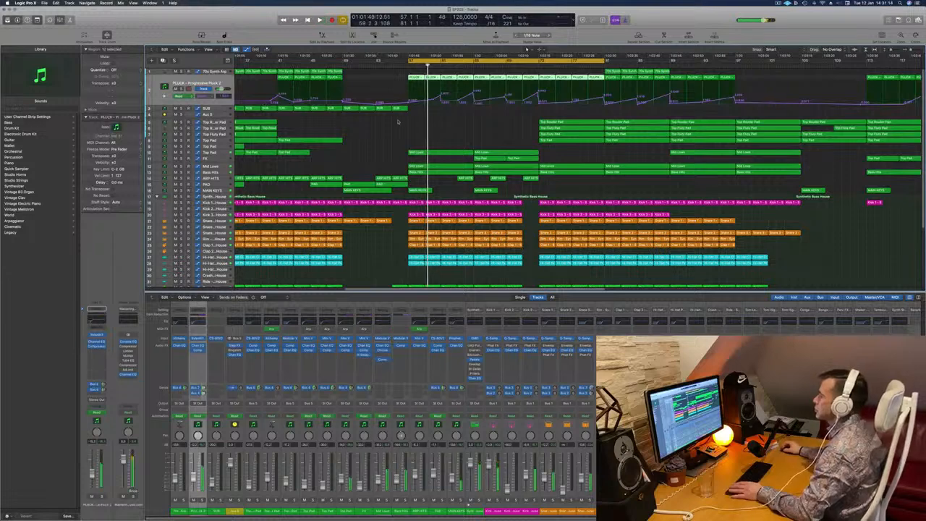
# - Audition Snare 1 - Synthetic Bass House in solo, restore the full mix, and select that track
pyautogui.scroll(-3, 356, 107)
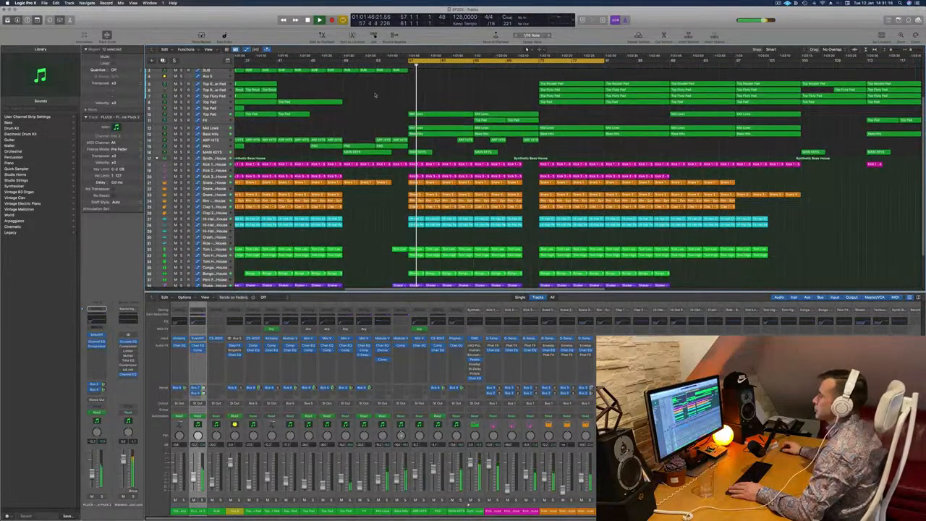
pyautogui.click(181, 182)
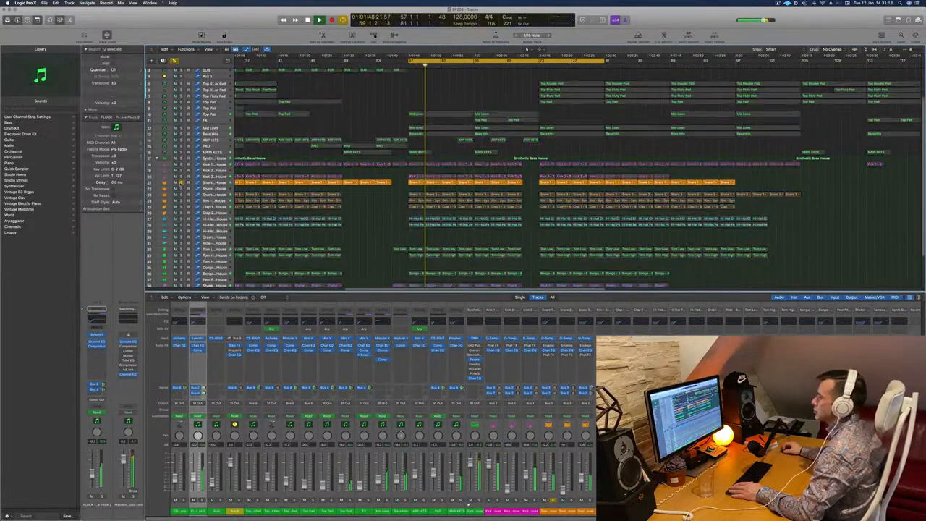
pyautogui.click(181, 183)
pyautogui.click(166, 183)
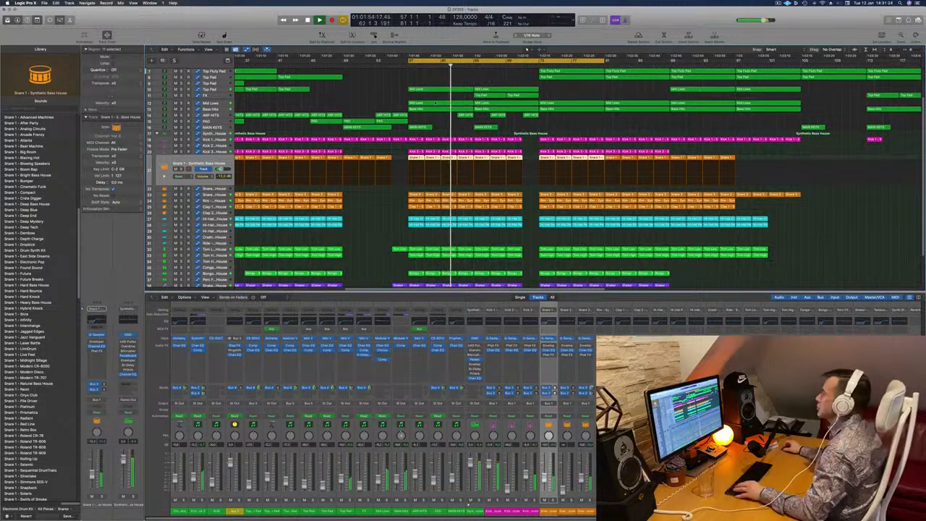
# - Select the Mid Lows track and add cutoff automation points just before and at bar 73, shaping a rise into bar 73
pyautogui.scroll(3, 434, 105)
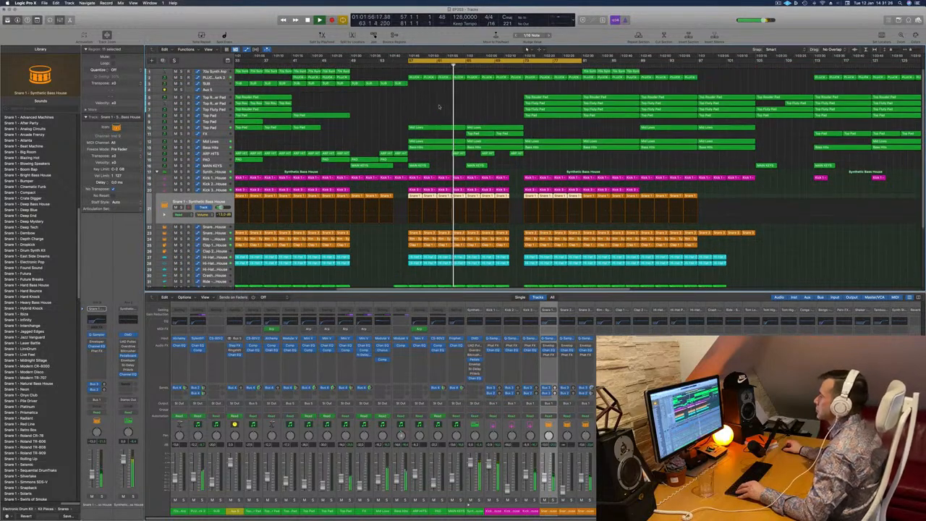
pyautogui.scroll(-5, 439, 106)
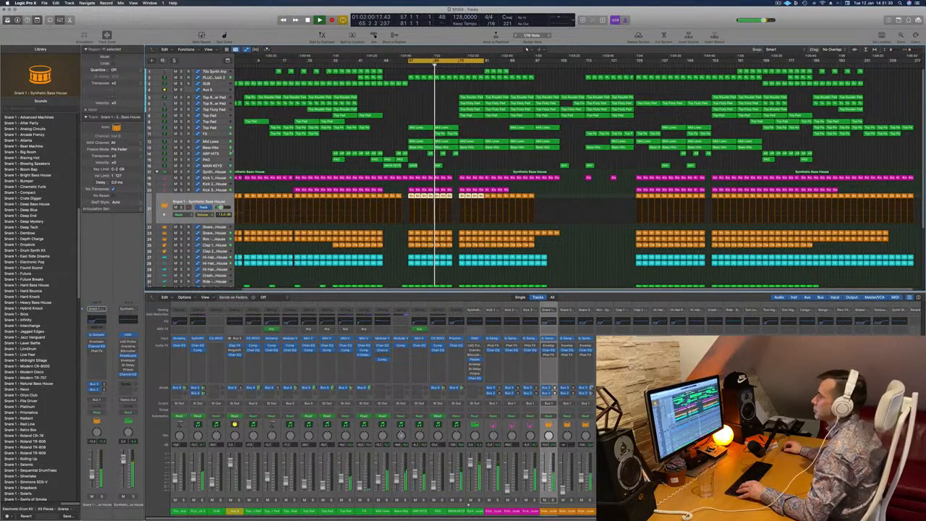
pyautogui.click(224, 149)
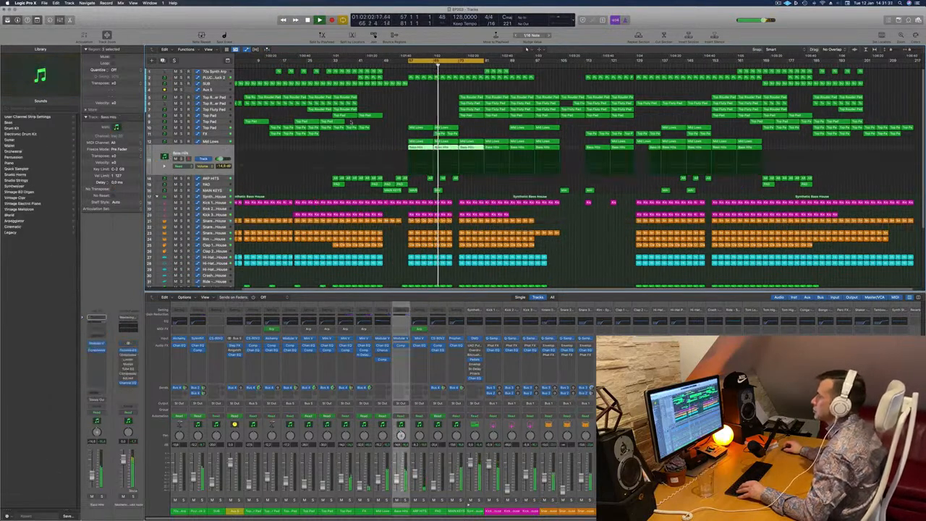
pyautogui.click(225, 143)
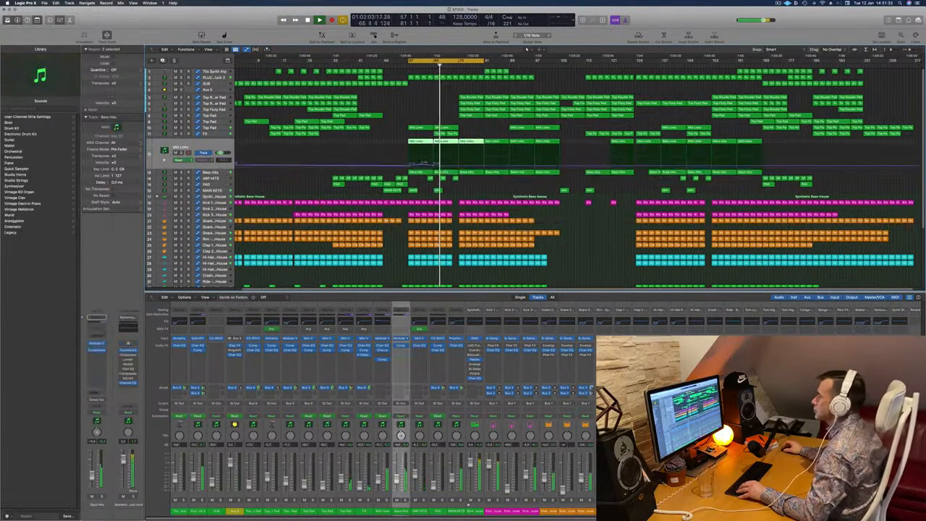
pyautogui.click(457, 166)
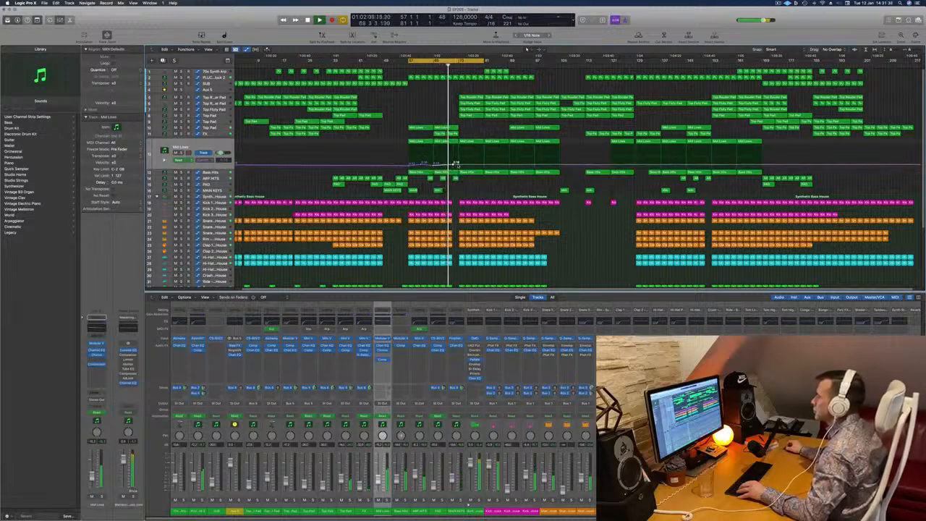
pyautogui.moveTo(456, 164); pyautogui.dragTo(459, 158)
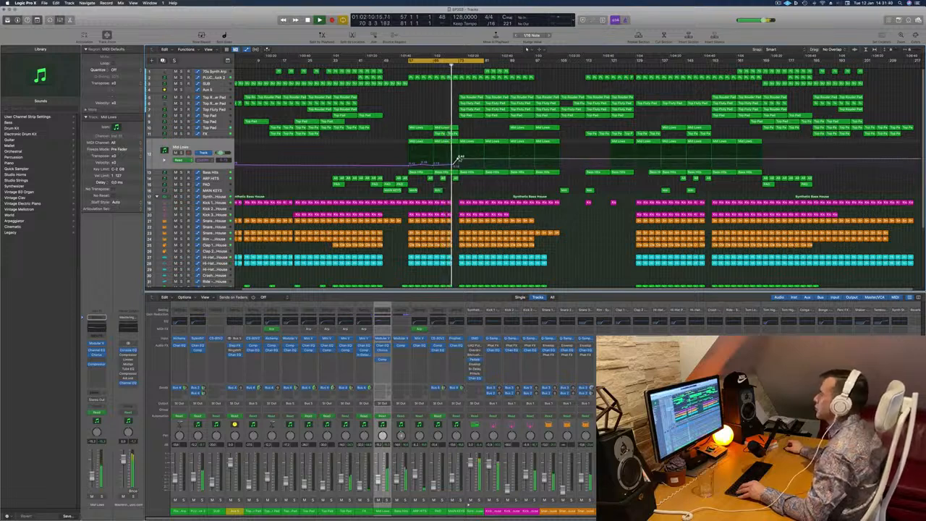
# - Raise the Mid Lows cutoff point at bar 73 slightly further to steepen the rise
pyautogui.press('super+Right')
pyautogui.press('super+Right')
pyautogui.press('super+Right')
pyautogui.press('super+Right')
pyautogui.press('super+Right')
pyautogui.press('super+Right')
pyautogui.press('super+Right')
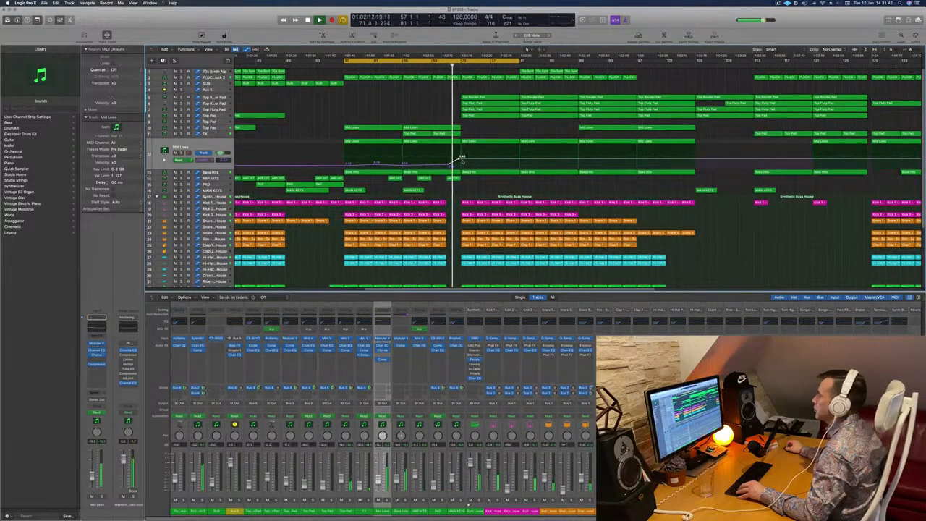
pyautogui.moveTo(458, 159); pyautogui.dragTo(461, 157)
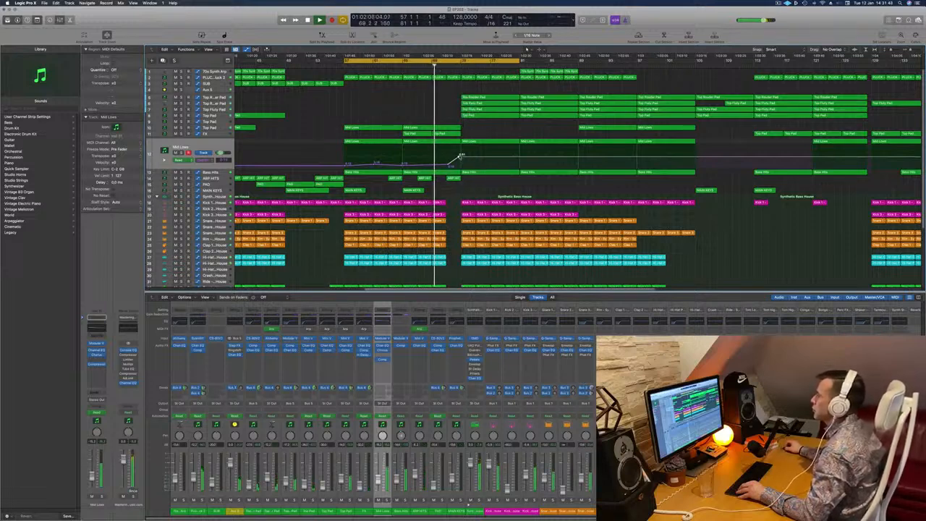
# - Pull the Mid Lows cutoff point at bar 73 down and adjust the point before it so the curve falls into bar 73
pyautogui.moveTo(461, 156); pyautogui.dragTo(461, 165)
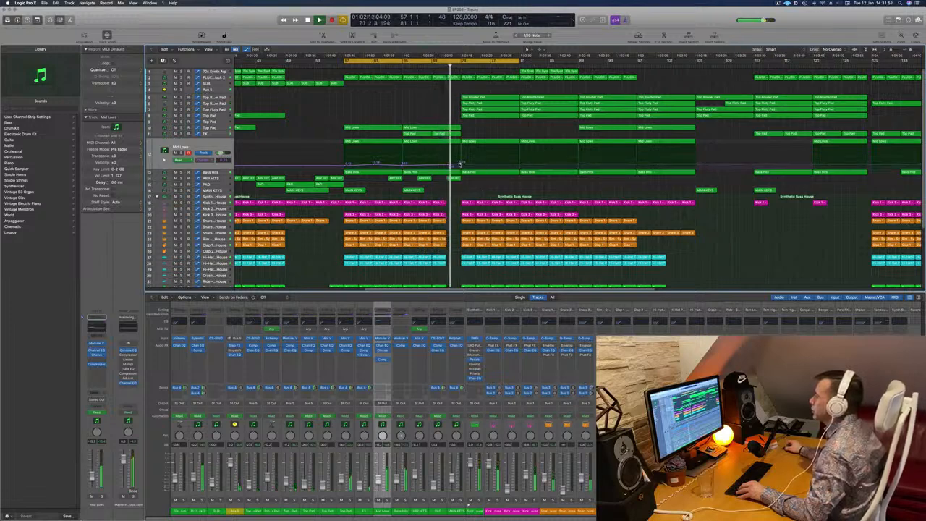
pyautogui.moveTo(459, 164); pyautogui.dragTo(455, 165)
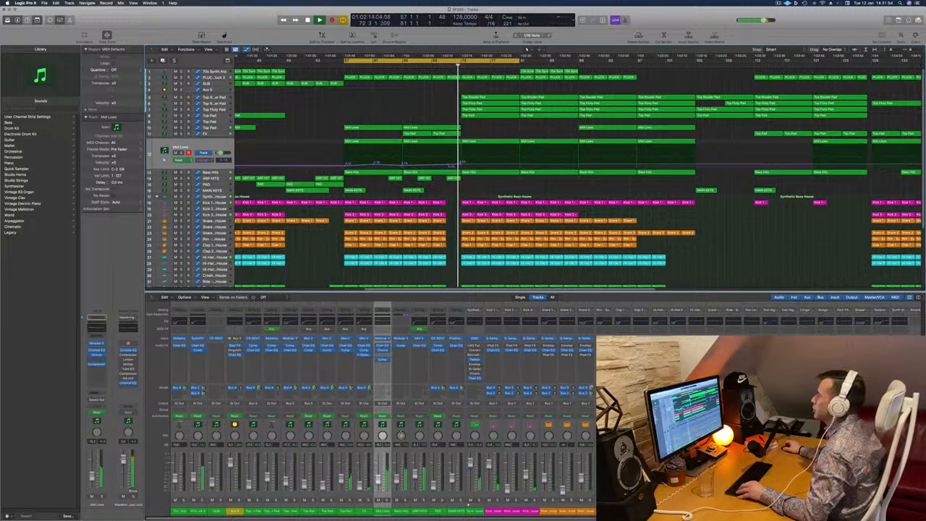
pyautogui.moveTo(462, 165); pyautogui.dragTo(460, 163)
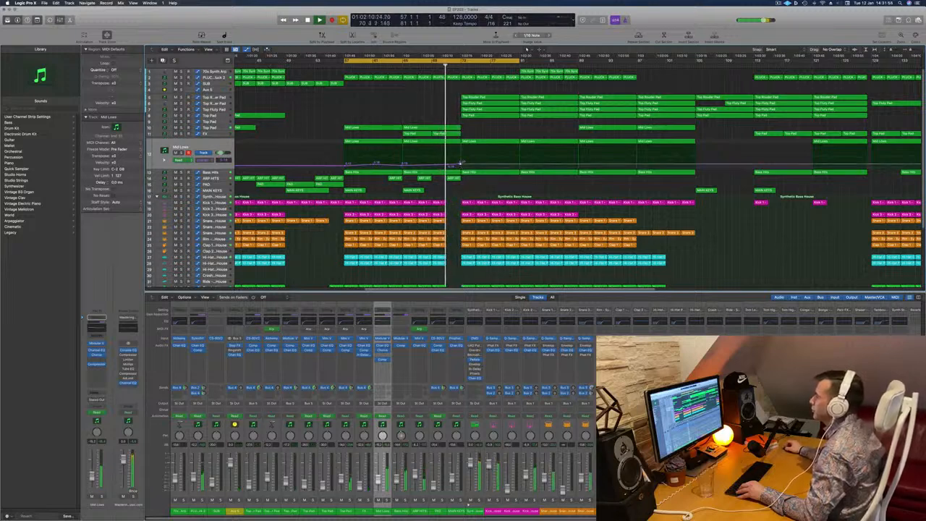
pyautogui.click(459, 166)
pyautogui.click(462, 166)
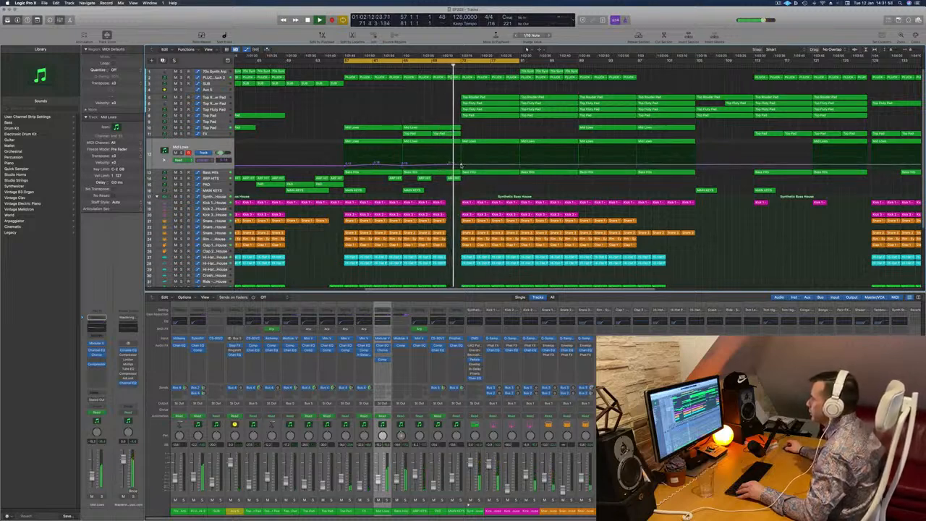
pyautogui.click(462, 167)
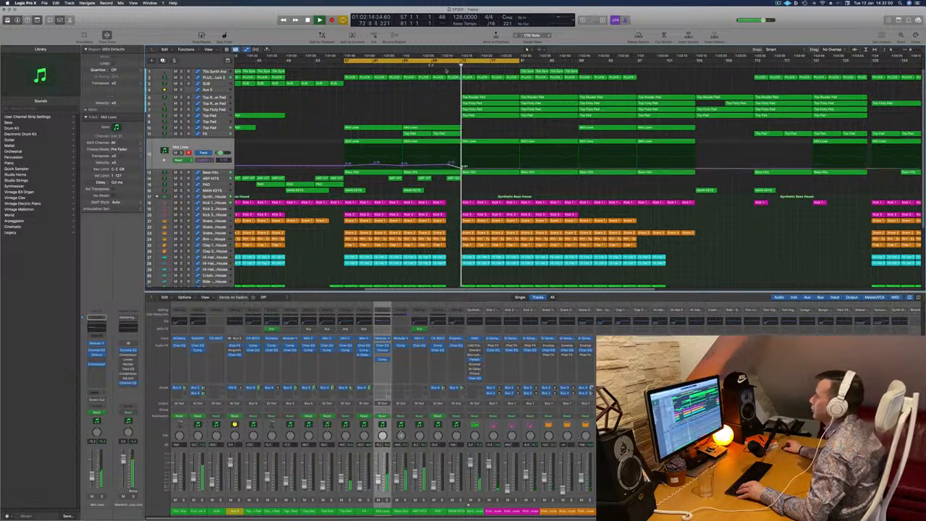
# - Delete the ARP HITS regions between bars 57 and 73, replaying the section from bar 57
pyautogui.scroll(-6, 462, 167)
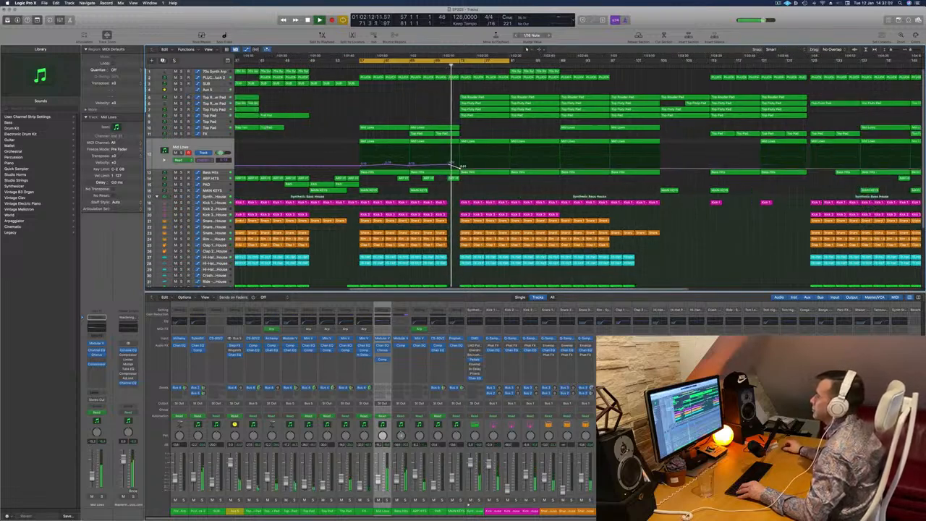
pyautogui.scroll(5, 461, 166)
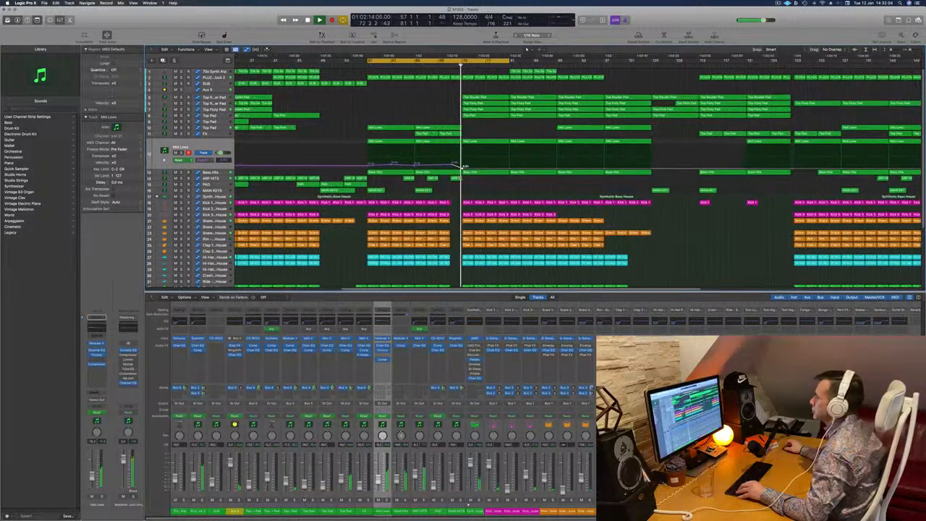
pyautogui.click(454, 178)
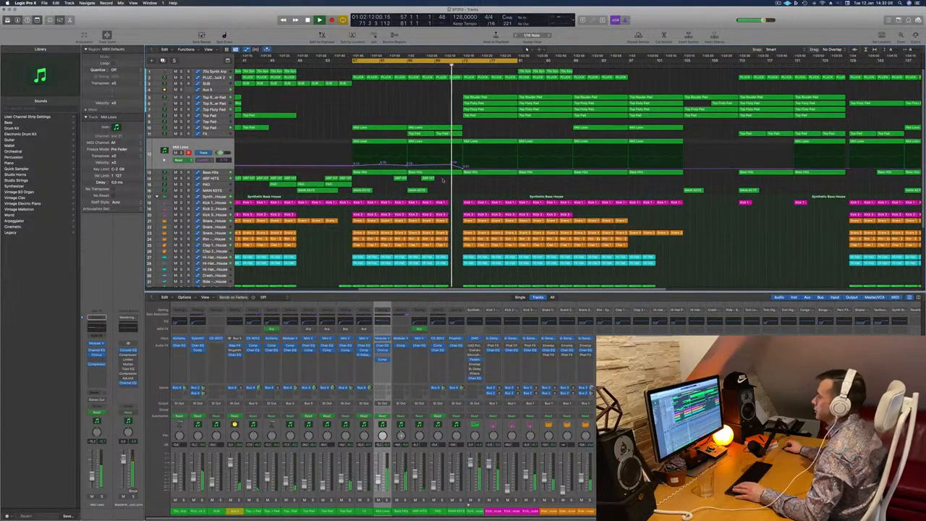
pyautogui.click(351, 67)
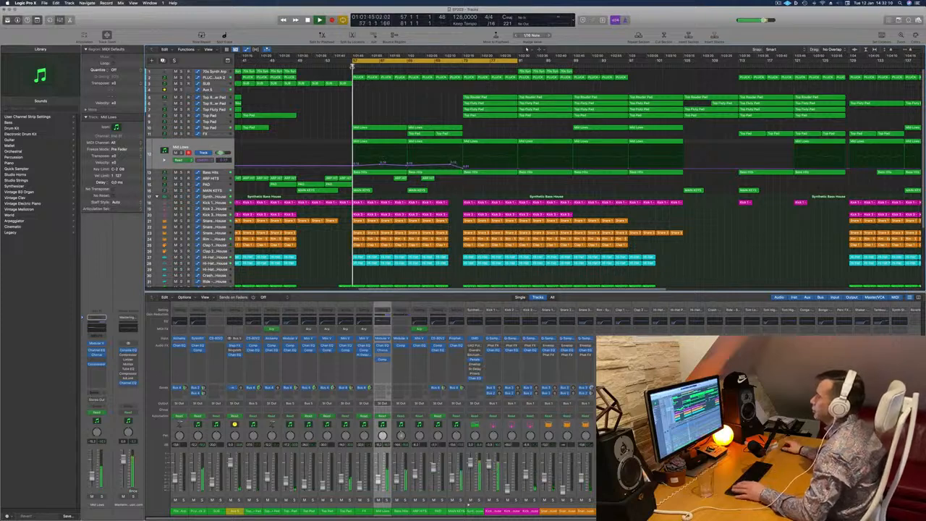
pyautogui.click(398, 178)
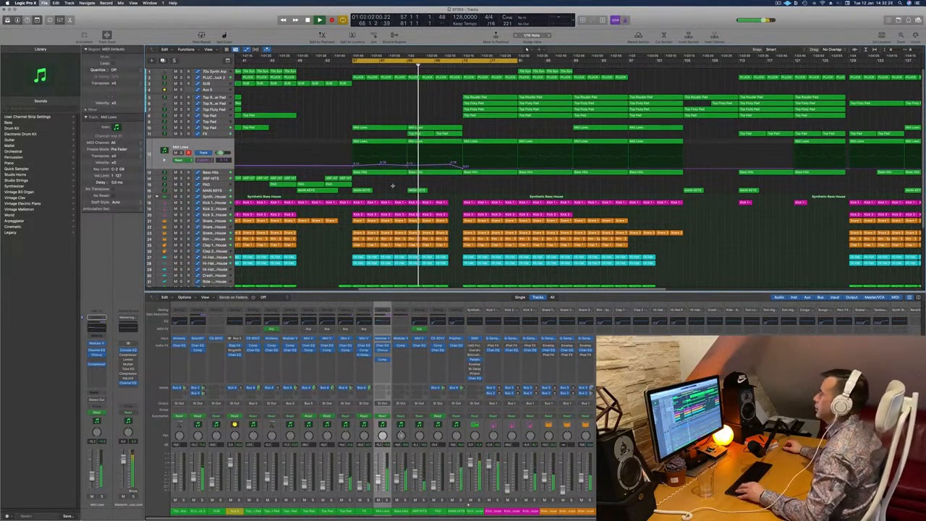
# - Select the FX track, reveal its Volume automation lane, and add points that lift the volume within its section from bar 65
pyautogui.press('super+Left')
pyautogui.press('super+Left')
pyautogui.press('super+Left')
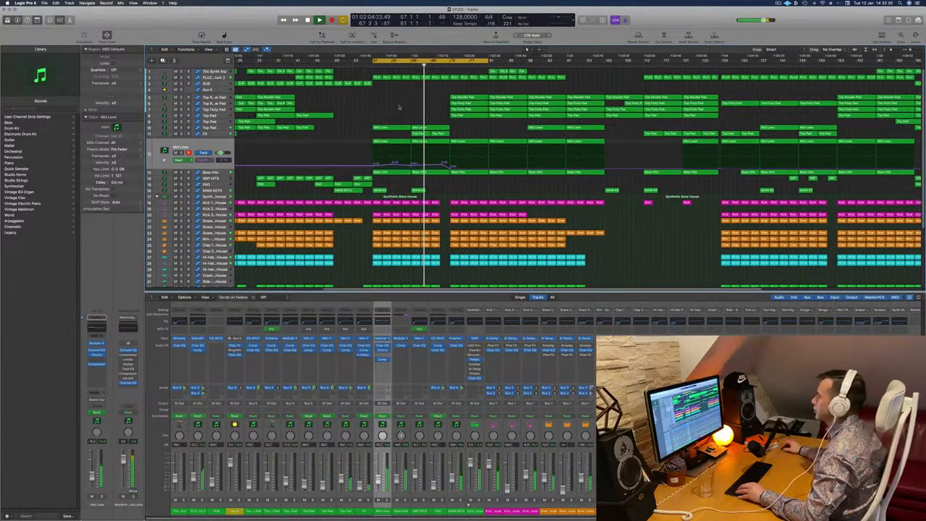
pyautogui.press('super+Right')
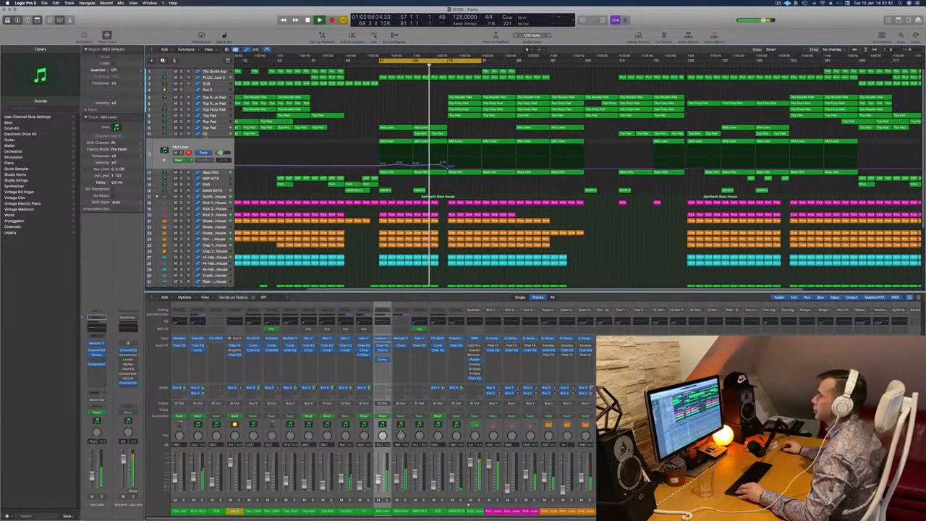
pyautogui.click(220, 134)
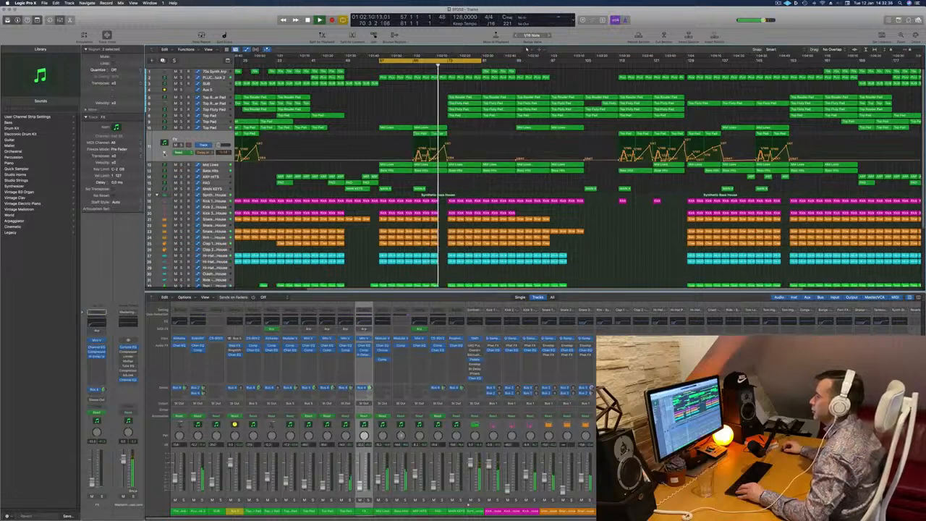
pyautogui.click(165, 153)
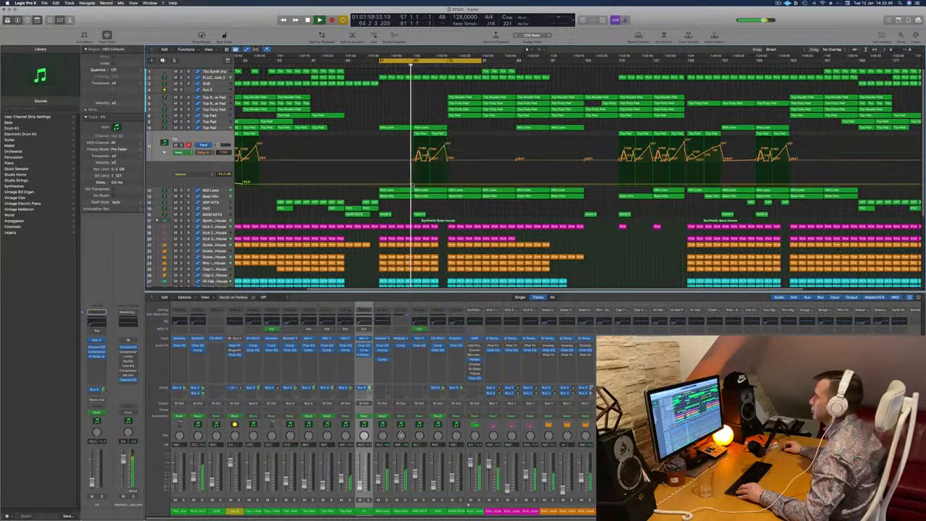
pyautogui.click(414, 181)
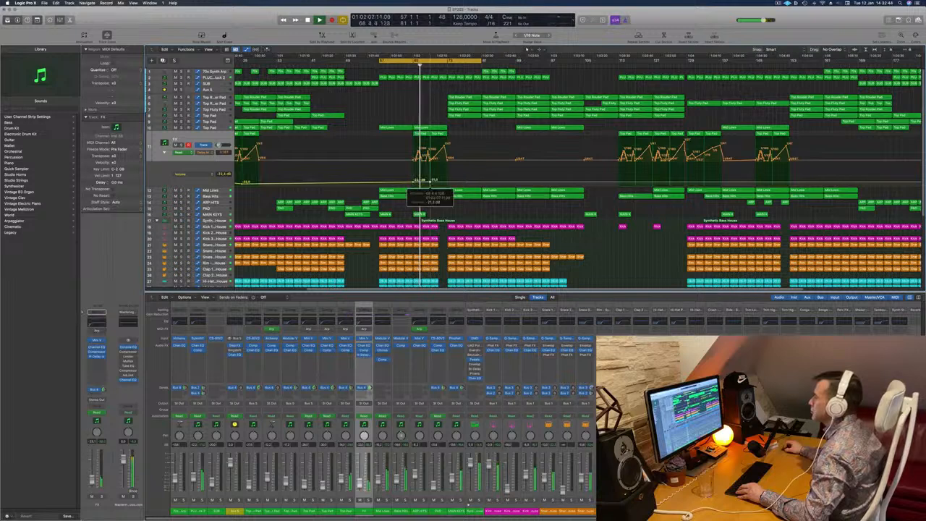
pyautogui.moveTo(419, 182); pyautogui.dragTo(434, 180)
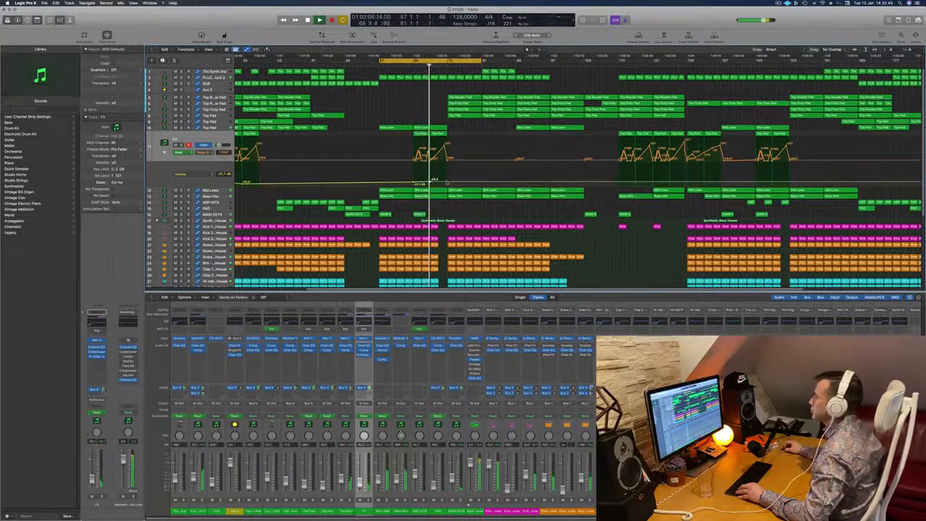
# - Raise the FX volume automation to about -14.8 dB at bar 73, fade it down by bar 81, and replay the transition
pyautogui.moveTo(447, 184); pyautogui.dragTo(452, 182)
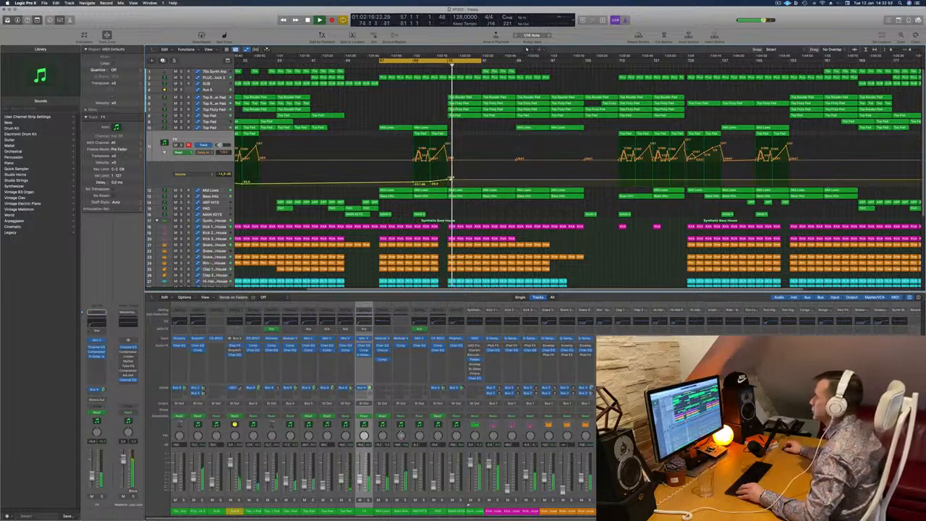
pyautogui.moveTo(451, 178); pyautogui.dragTo(451, 182)
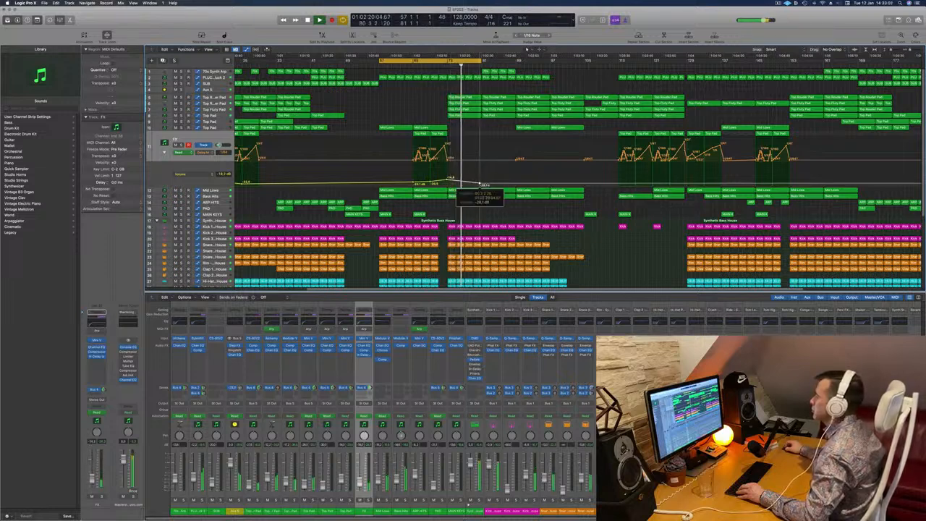
pyautogui.moveTo(480, 184); pyautogui.dragTo(480, 186)
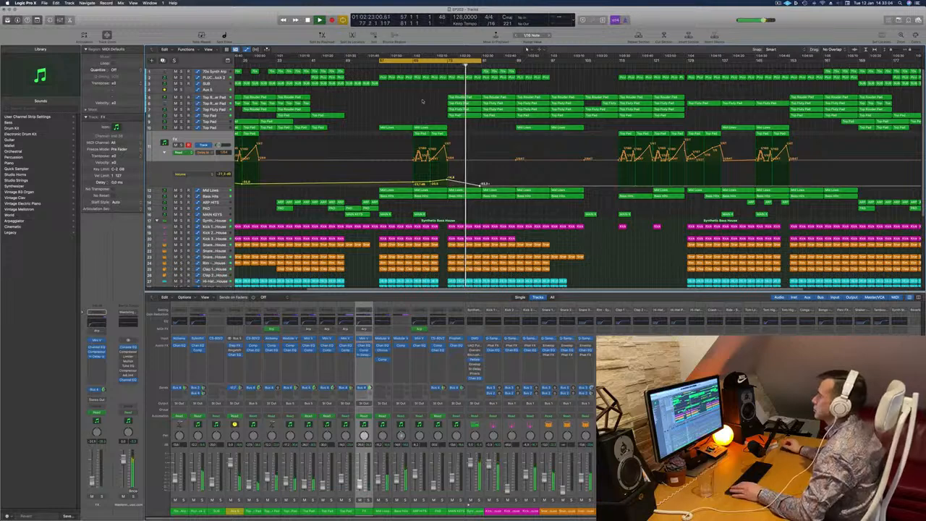
pyautogui.press('space')
pyautogui.press('space')
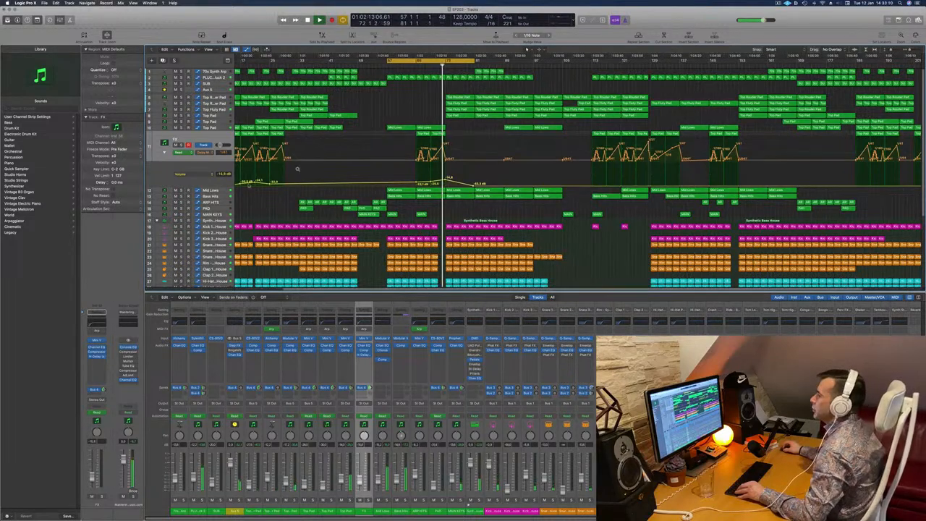
# - Raise the Mid Lows cutoff point at bar 73 and add a slightly higher point at bar 81
pyautogui.scroll(-2, 297, 168)
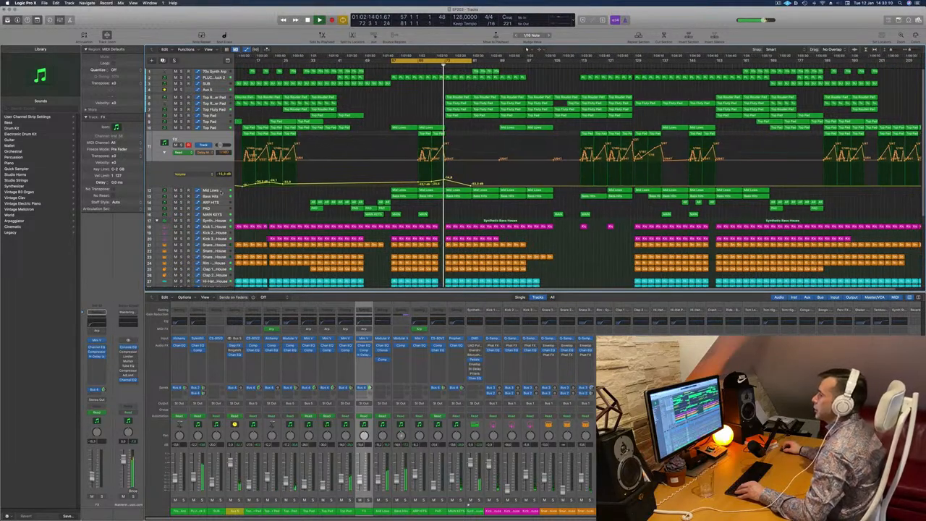
pyautogui.press('Down')
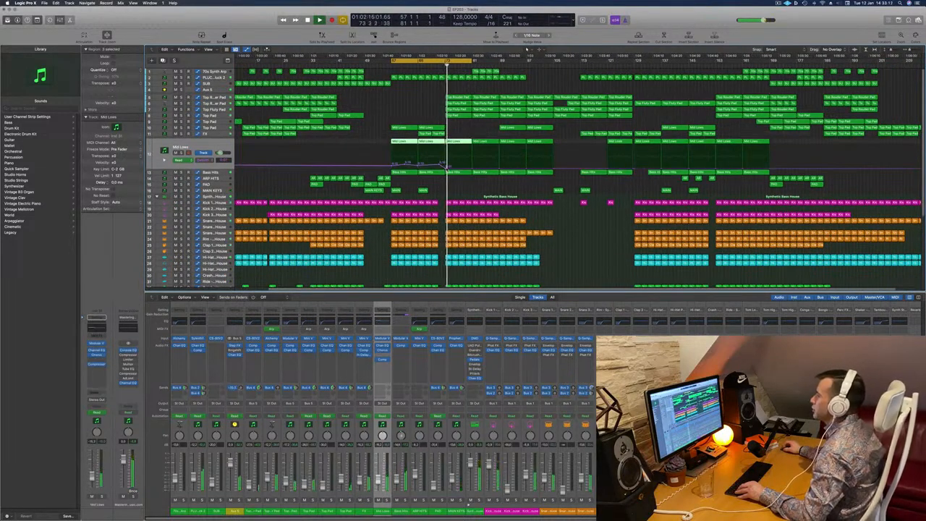
pyautogui.moveTo(446, 168); pyautogui.dragTo(447, 165)
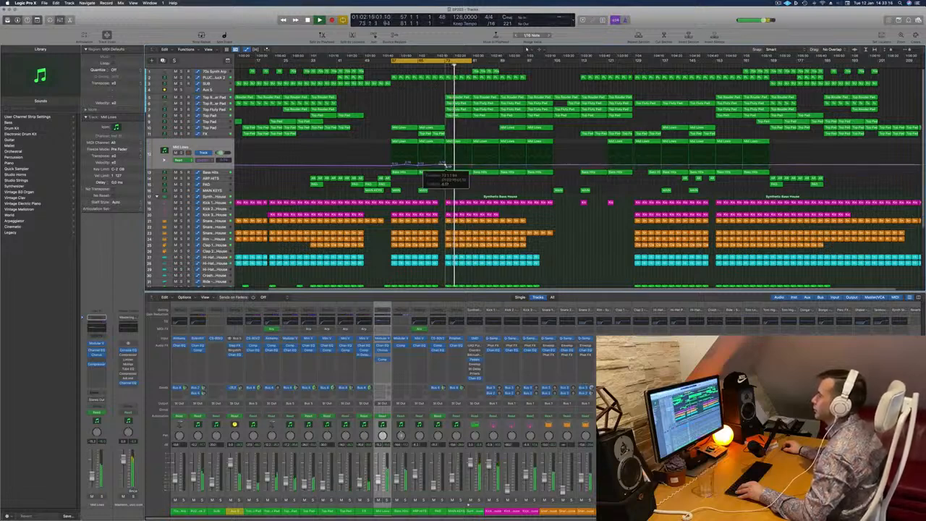
pyautogui.click(472, 167)
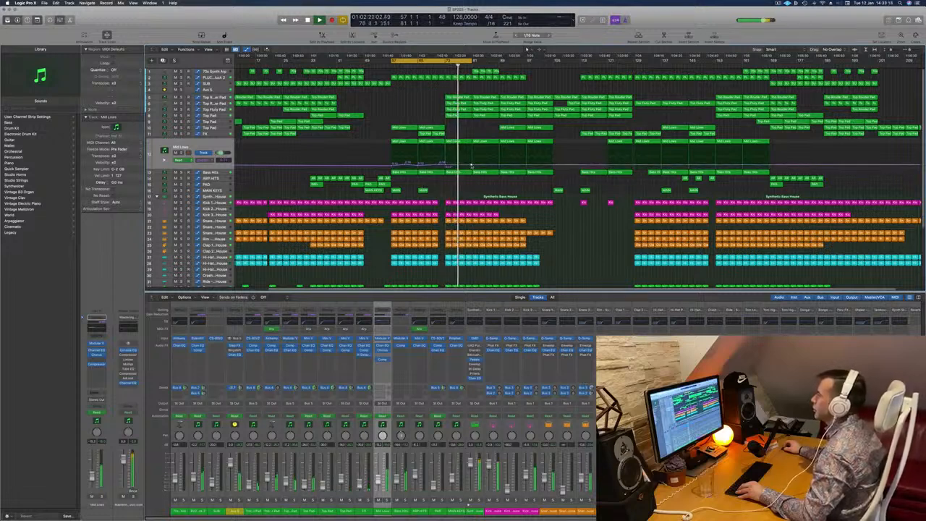
pyautogui.moveTo(472, 167); pyautogui.dragTo(472, 165)
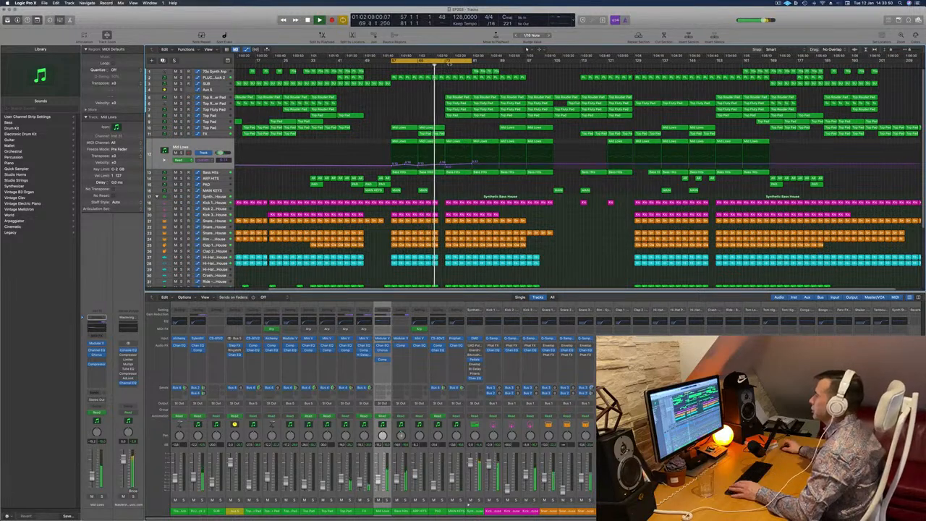
# - Move the cycle range to bars 73 to 97, restart playback from bar 73, and select the FX track
pyautogui.moveTo(450, 62); pyautogui.dragTo(504, 62)
pyautogui.press('space')
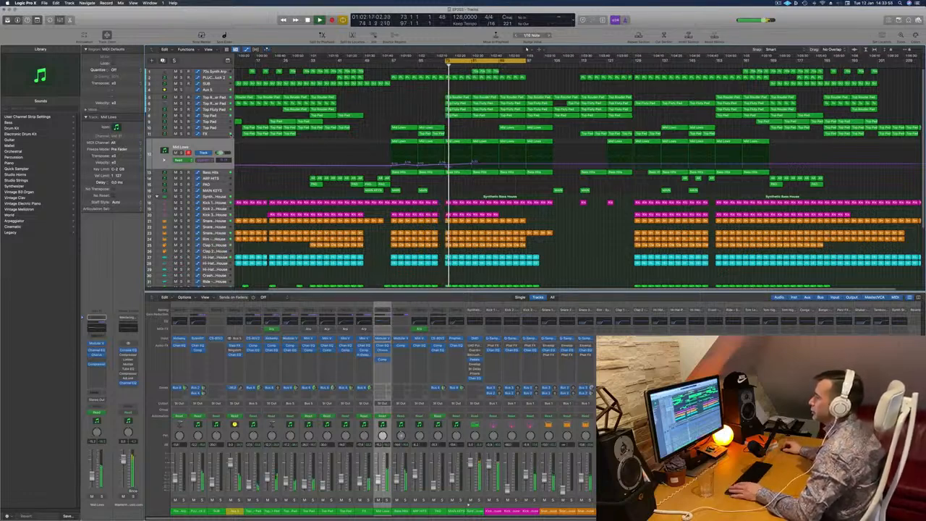
pyautogui.click(222, 135)
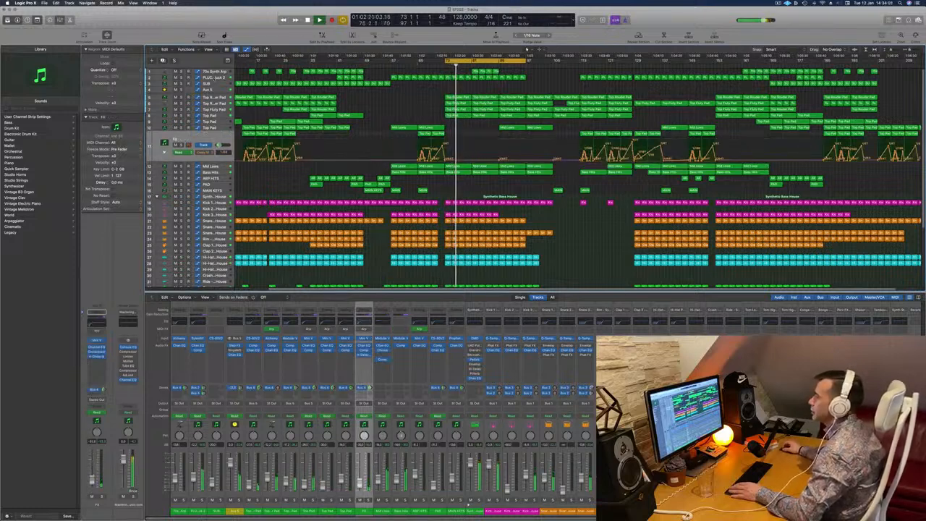
# - Examine the Aux 5 automation with its additional lane revealed, and check the ARP HITS track
pyautogui.click(216, 89)
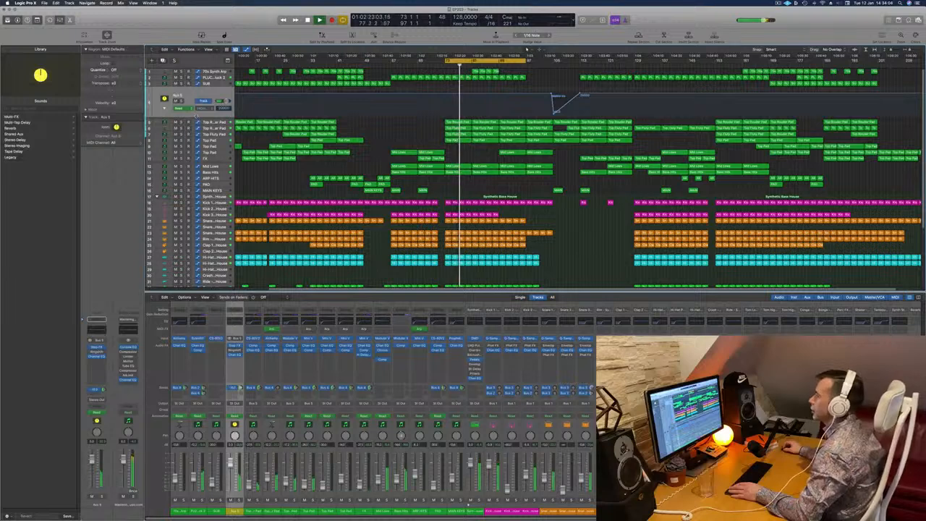
pyautogui.click(165, 109)
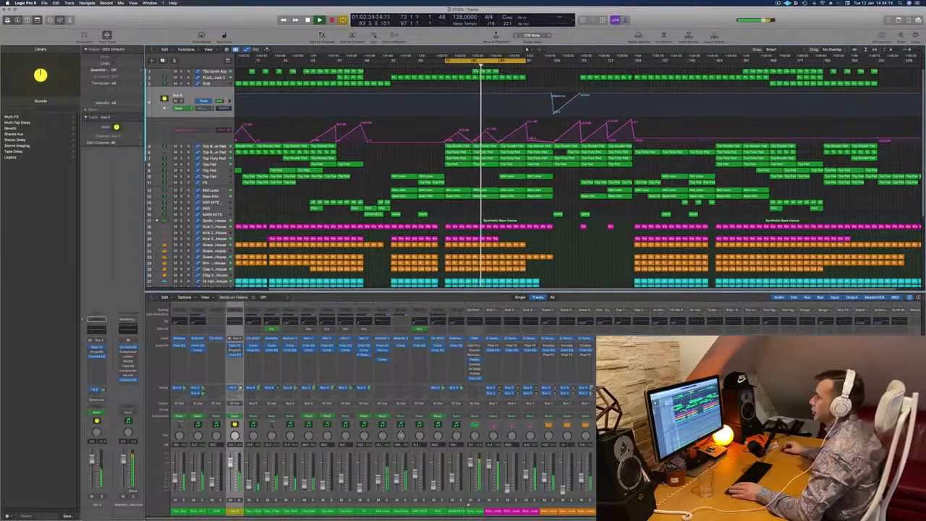
pyautogui.click(223, 202)
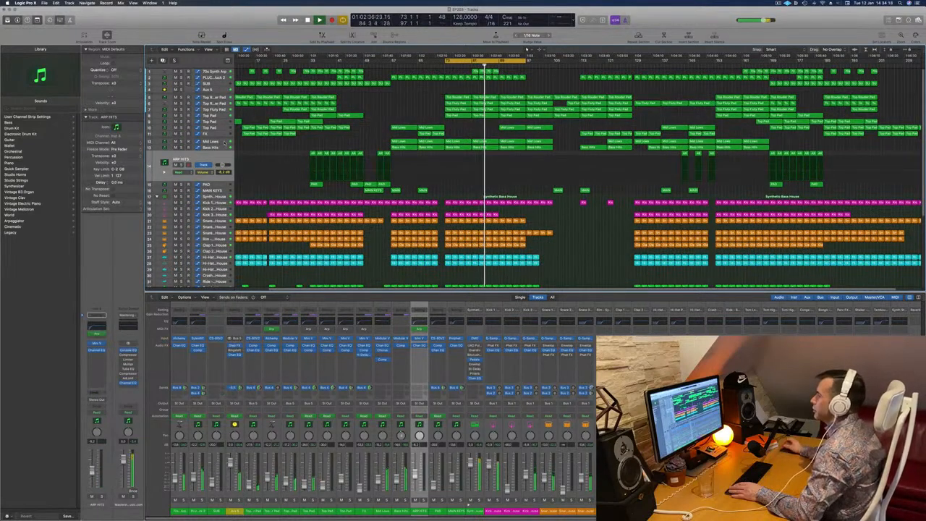
# - Select the Mid Lows track, add a lower cutoff automation point around bar 89, and replay from bar 73
pyautogui.click(224, 143)
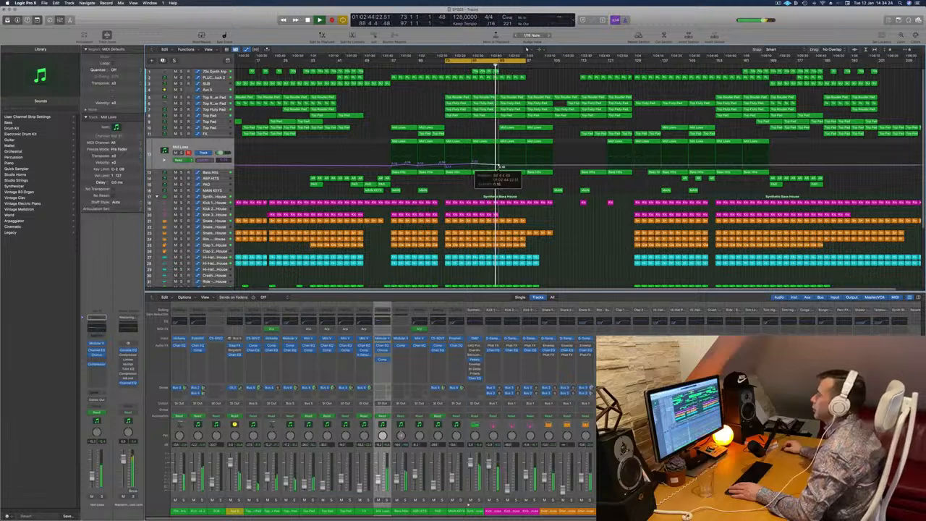
pyautogui.press('super+Right')
pyautogui.press('super+Left')
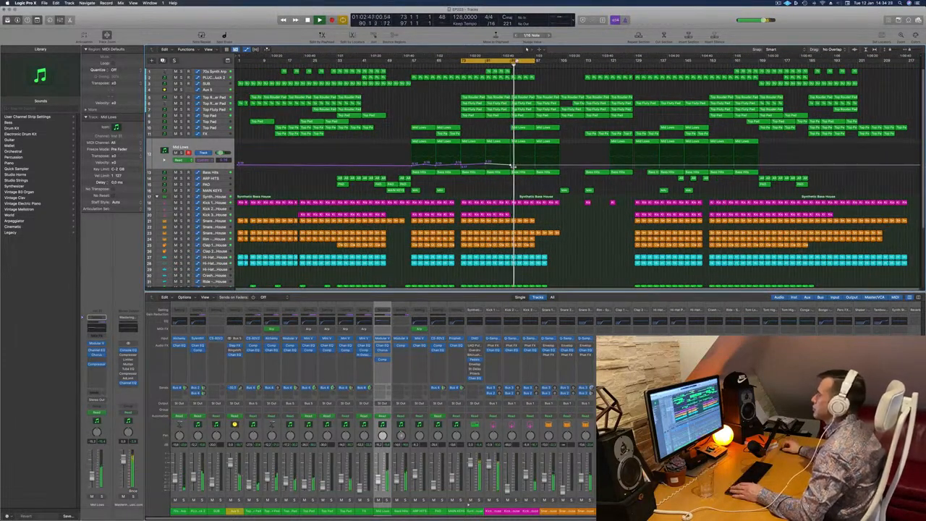
pyautogui.moveTo(512, 60)
pyautogui.mouseDown()
pyautogui.moveTo(559, 62)
pyautogui.moveTo(517, 64)
pyautogui.mouseUp()
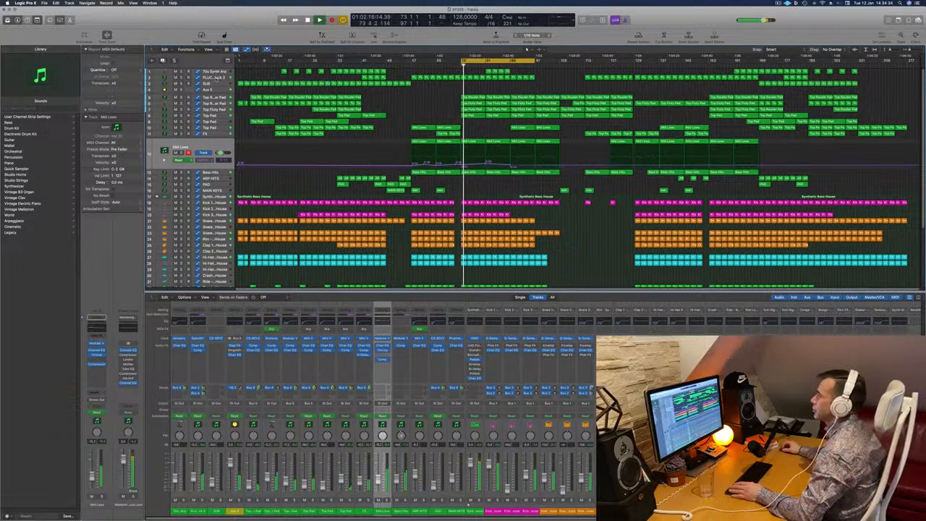
# - Audition the Progressive Pluck 2 and Bass Hits tracks in solo during the bars 73 to 97 cycle
pyautogui.click(216, 79)
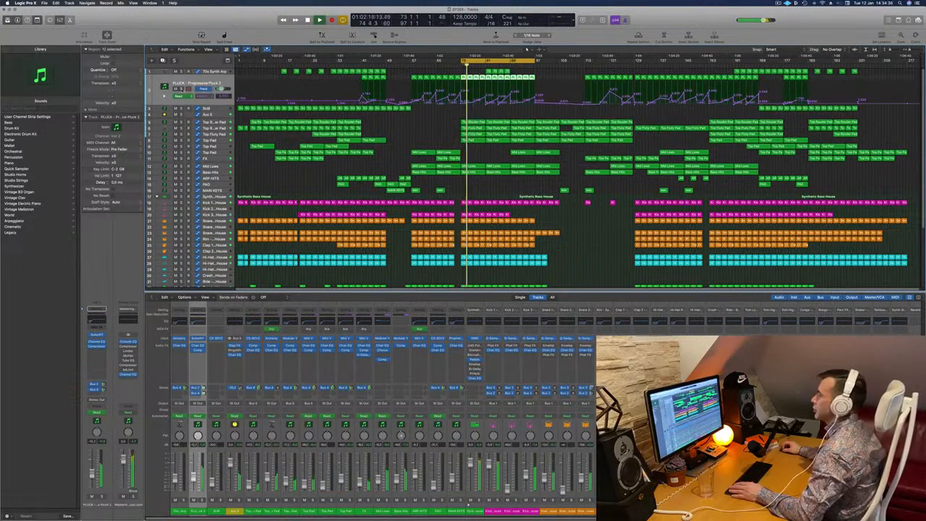
pyautogui.press('s')
pyautogui.press('s')
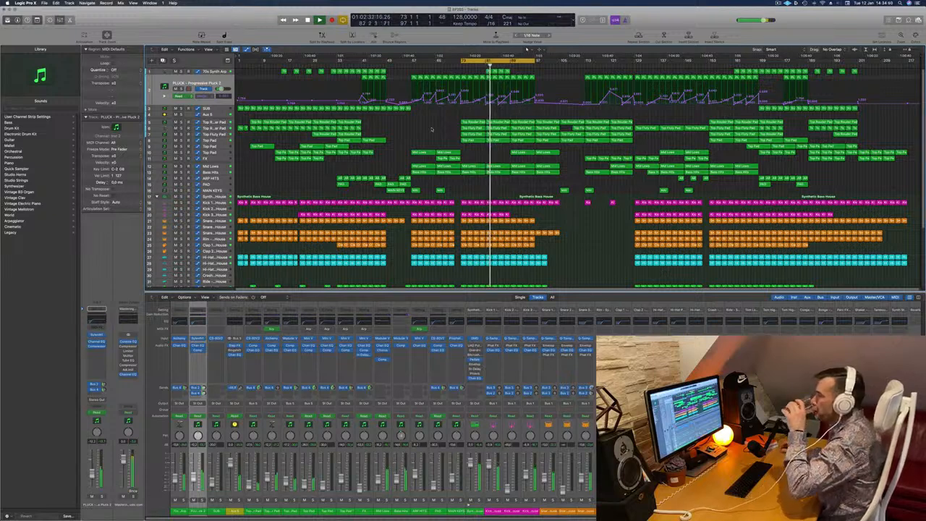
pyautogui.click(182, 172)
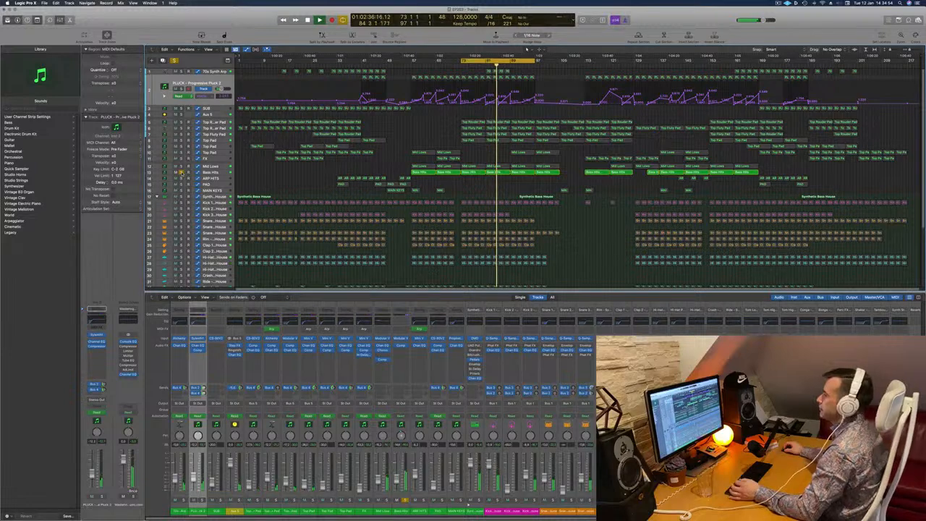
pyautogui.click(182, 172)
pyautogui.click(219, 173)
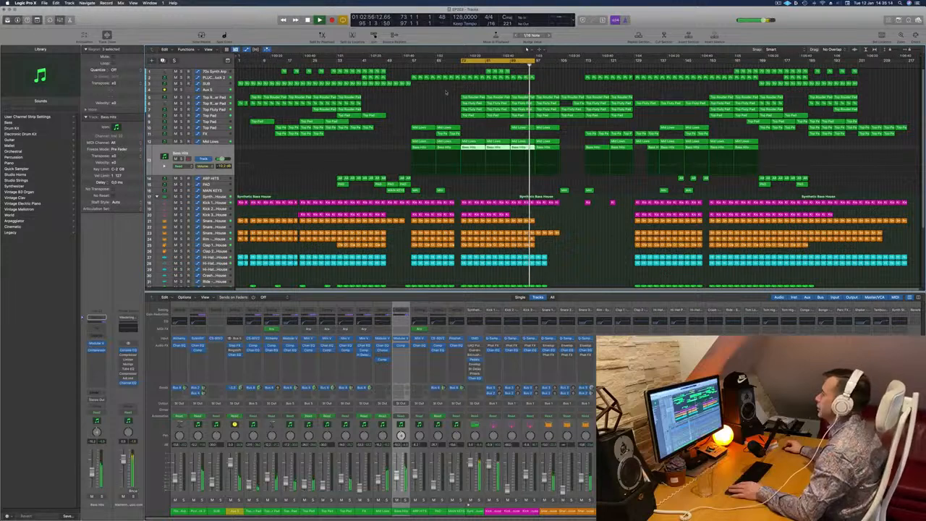
pyautogui.press('space')
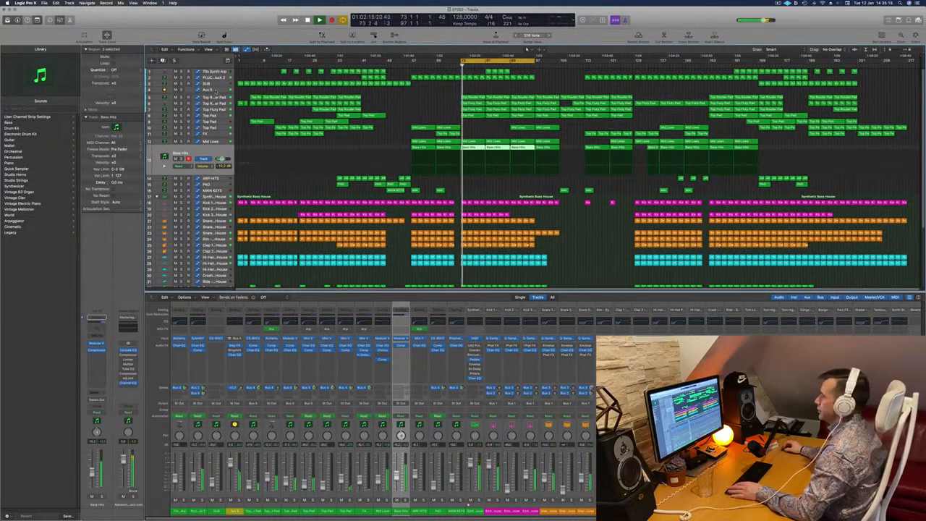
# - Solo Aux 5 and reveal its additional automation lane while listening from bar 73
pyautogui.click(188, 89)
pyautogui.press('s')
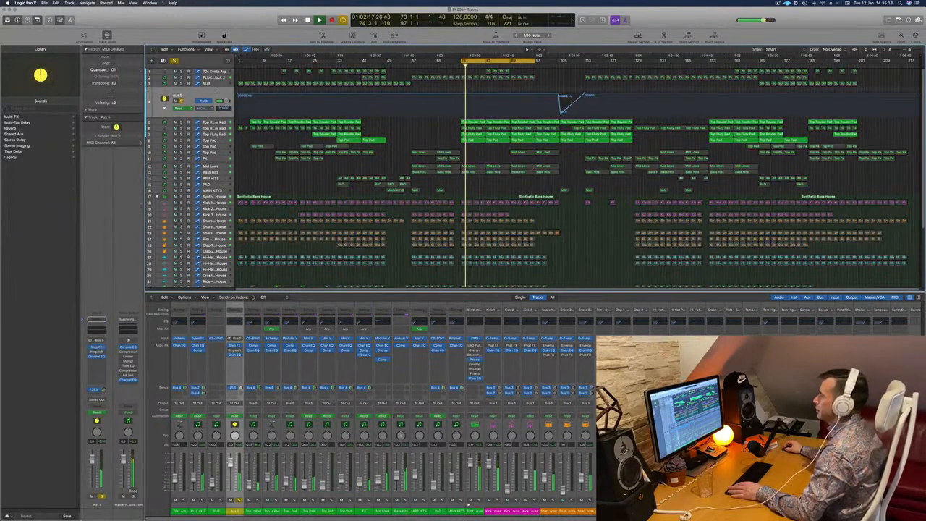
pyautogui.click(188, 109)
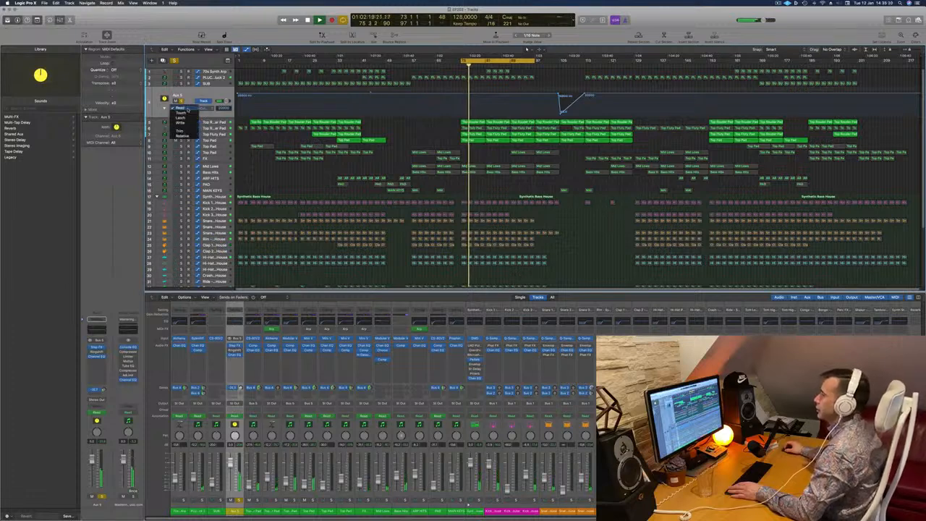
pyautogui.click(159, 108)
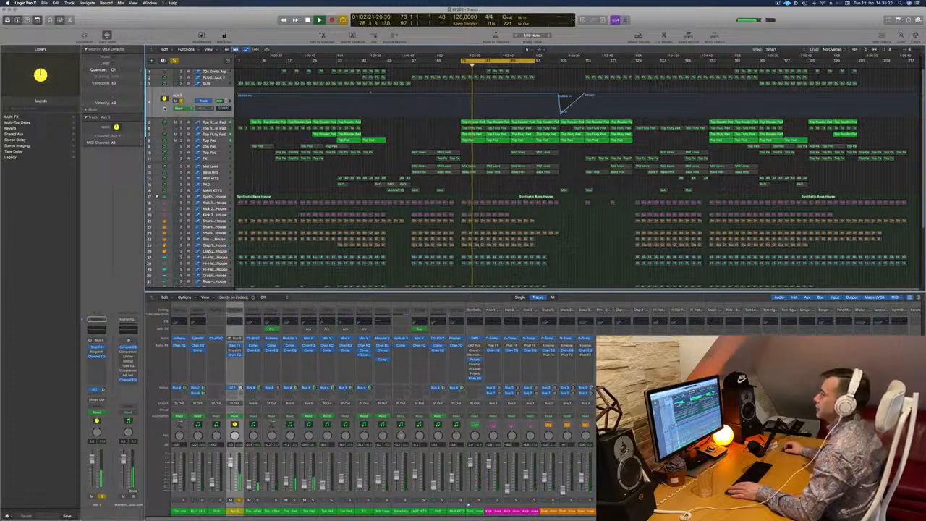
pyautogui.click(165, 109)
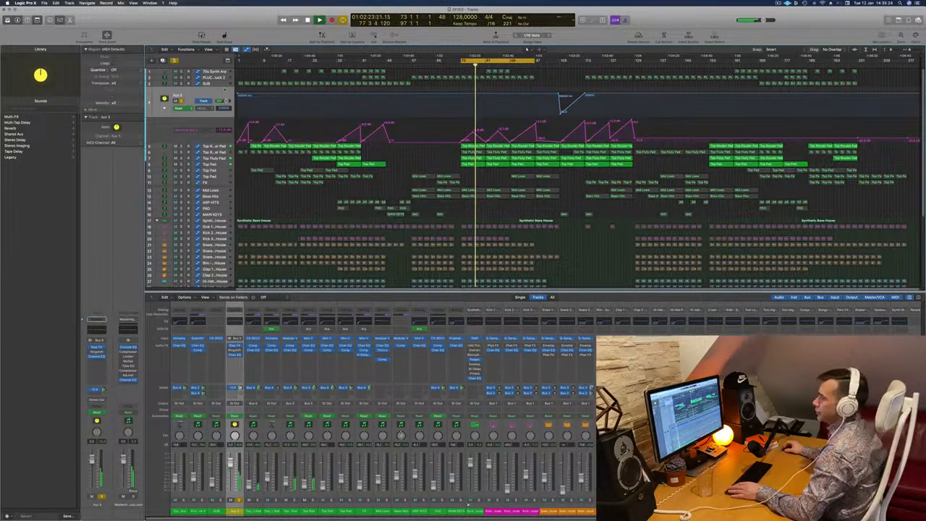
# - Open the Step FX on Aux 5, adjust its master mix against the full arrangement, and close the plug-in
pyautogui.click(97, 350)
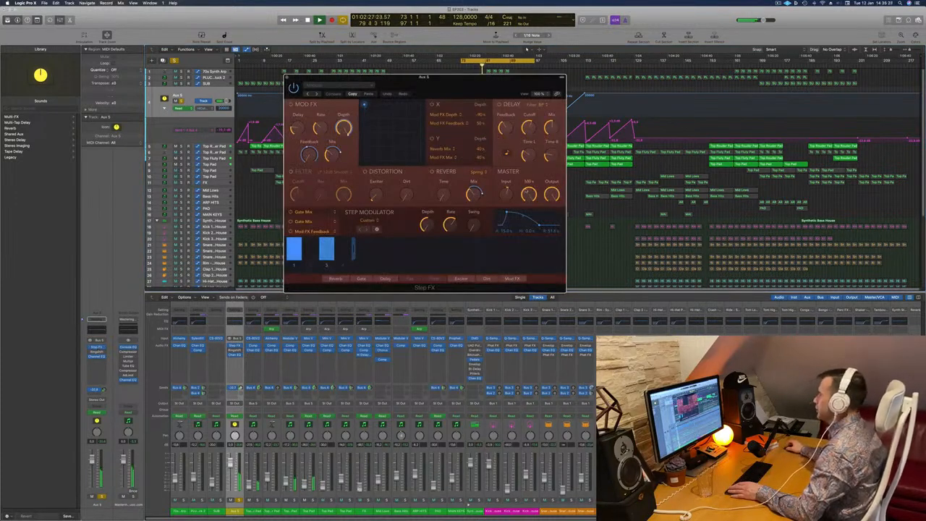
pyautogui.moveTo(529, 194); pyautogui.dragTo(524, 241)
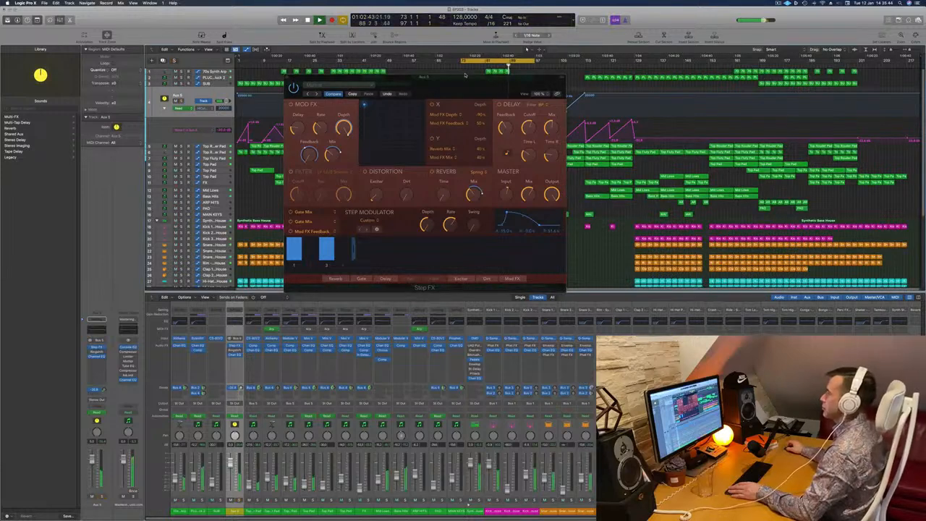
pyautogui.moveTo(466, 77); pyautogui.dragTo(349, 84)
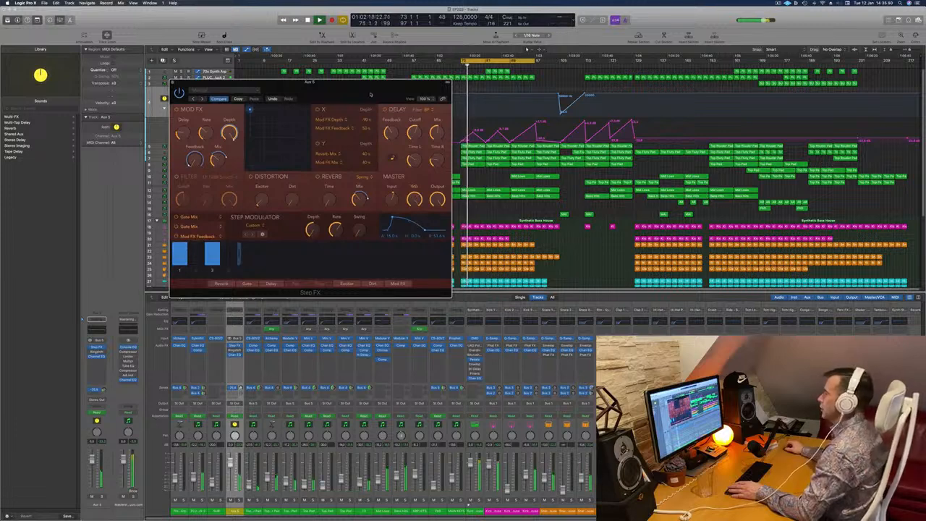
pyautogui.moveTo(371, 94); pyautogui.dragTo(662, 163)
pyautogui.click(474, 158)
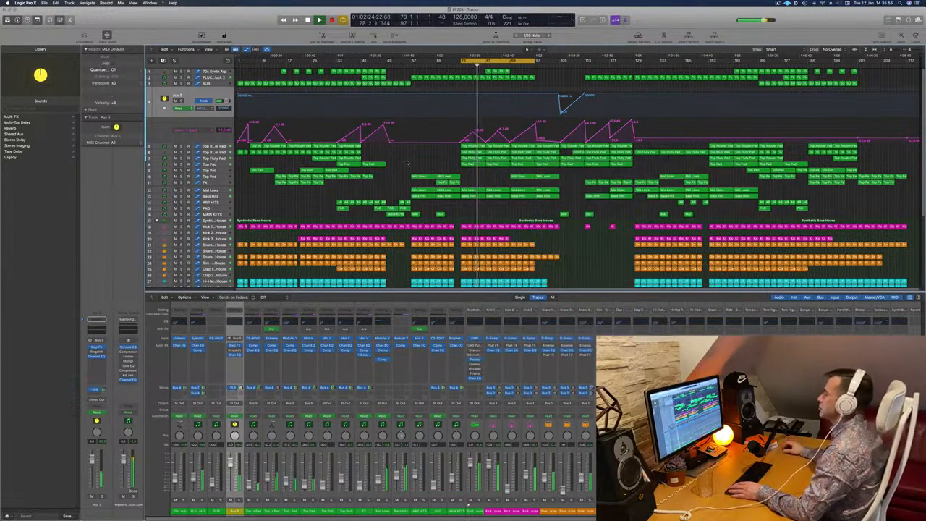
# - Hide the mixer to show the full track list of the arrangement
pyautogui.scroll(-1, 432, 157)
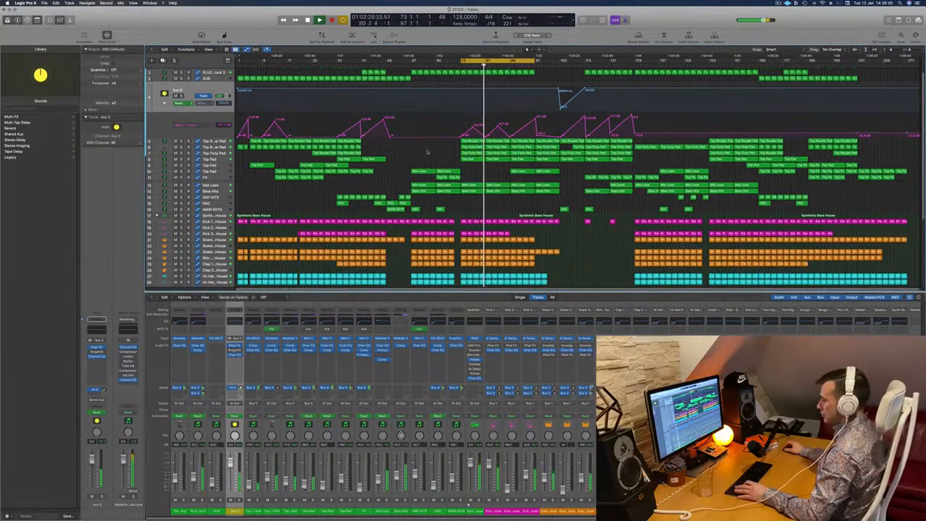
pyautogui.press('x')
pyautogui.scroll(1, 409, 179)
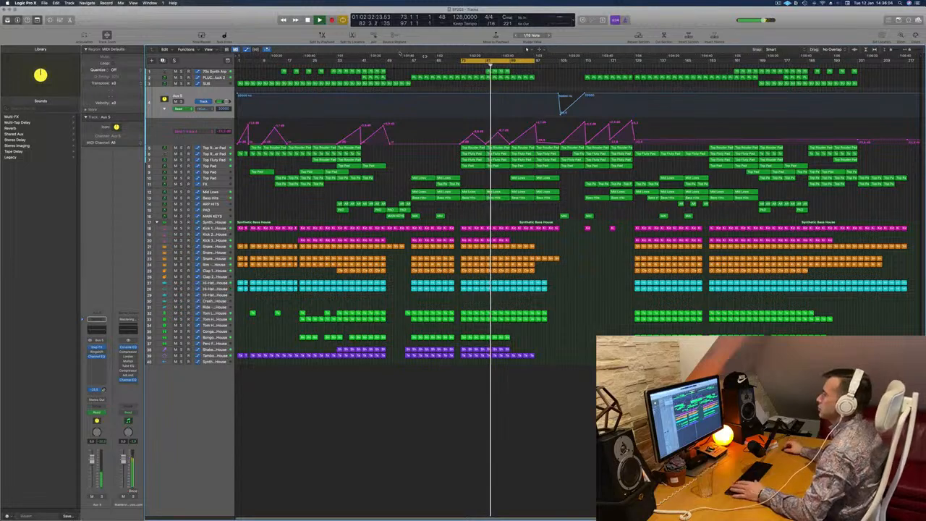
# - Audition the 70s Synth Arp track in solo and delete its regions between bars 81 and 89
pyautogui.click(180, 72)
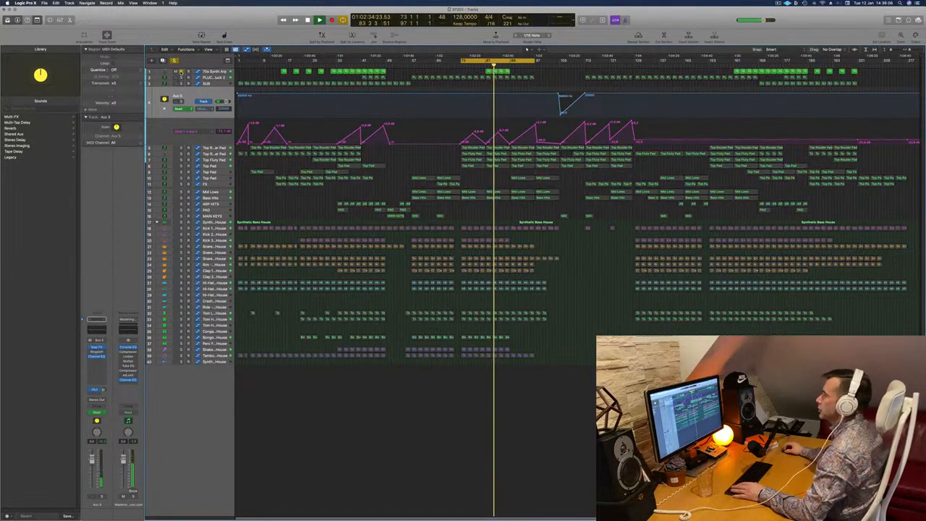
pyautogui.click(181, 72)
pyautogui.click(210, 72)
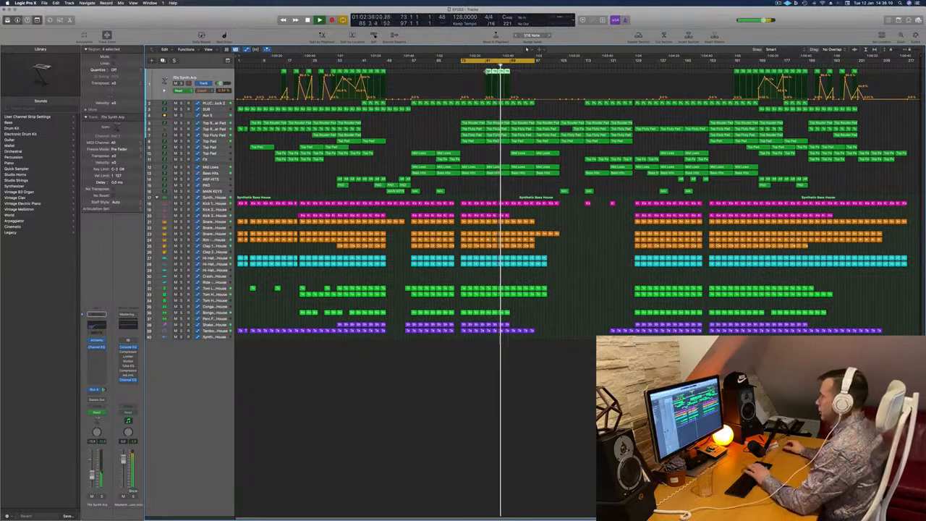
pyautogui.press('Delete')
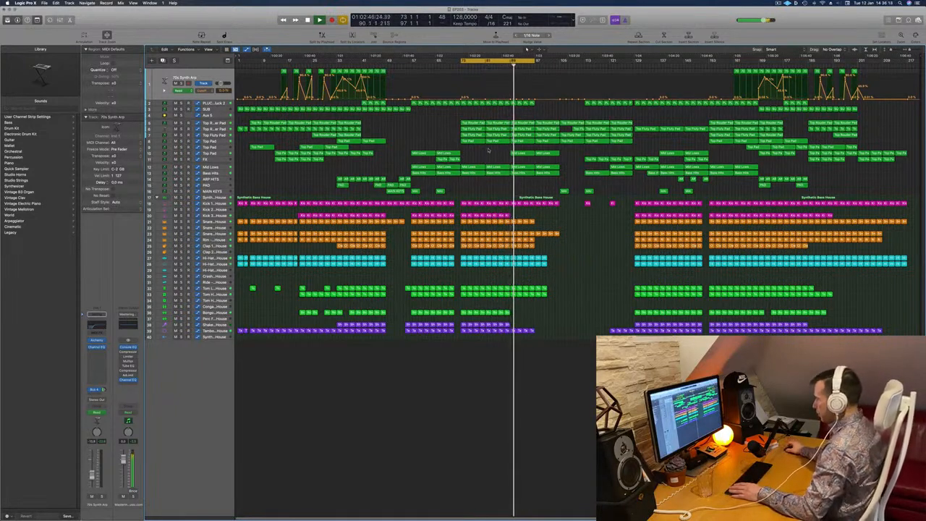
# - Select the Top Pad track holding the Mid Lows regions, audition it in solo, and reveal its Volume automation lane
pyautogui.click(226, 152)
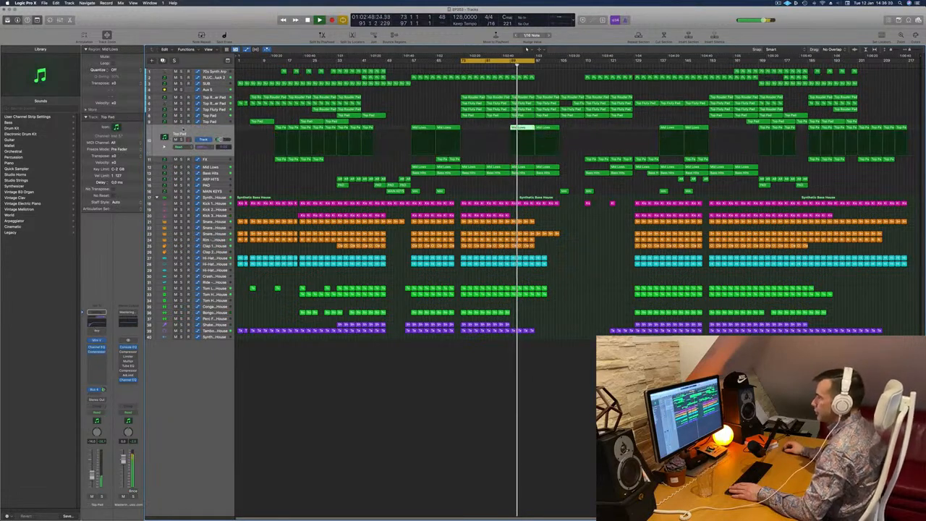
pyautogui.click(181, 140)
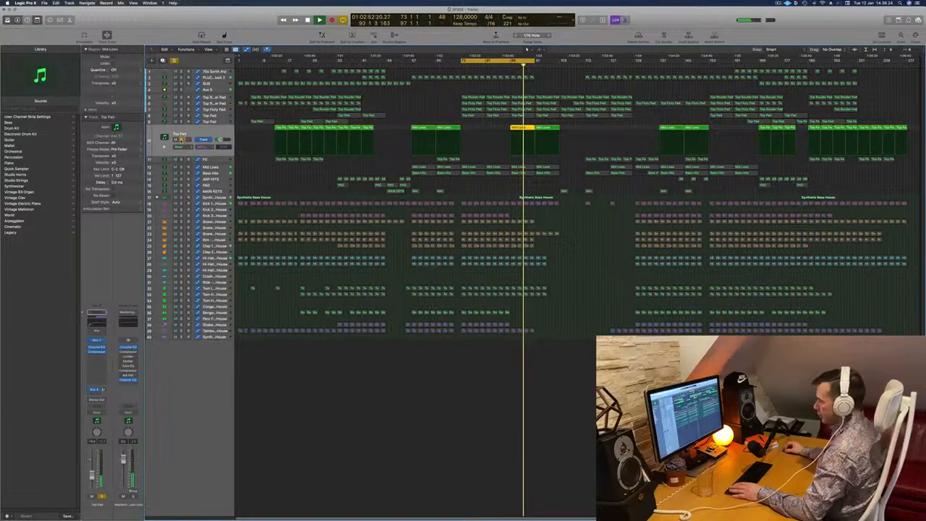
pyautogui.click(182, 140)
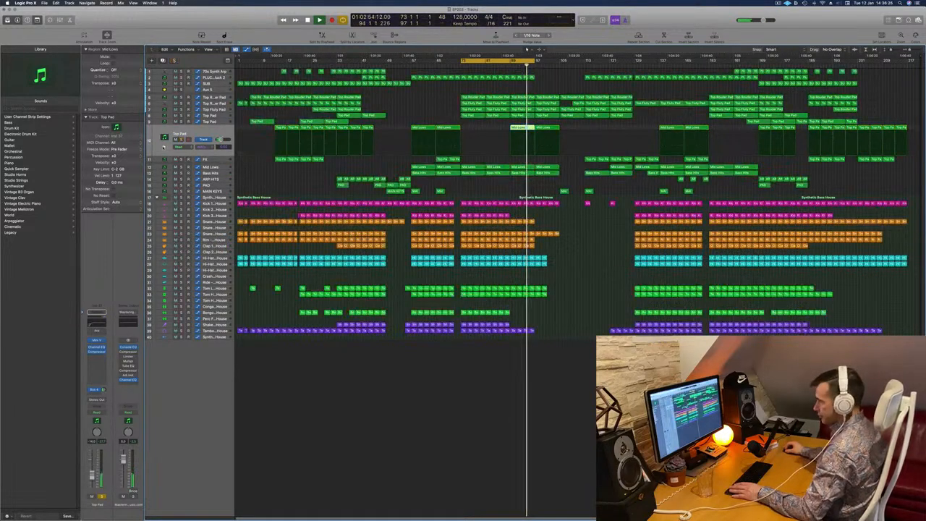
pyautogui.click(164, 147)
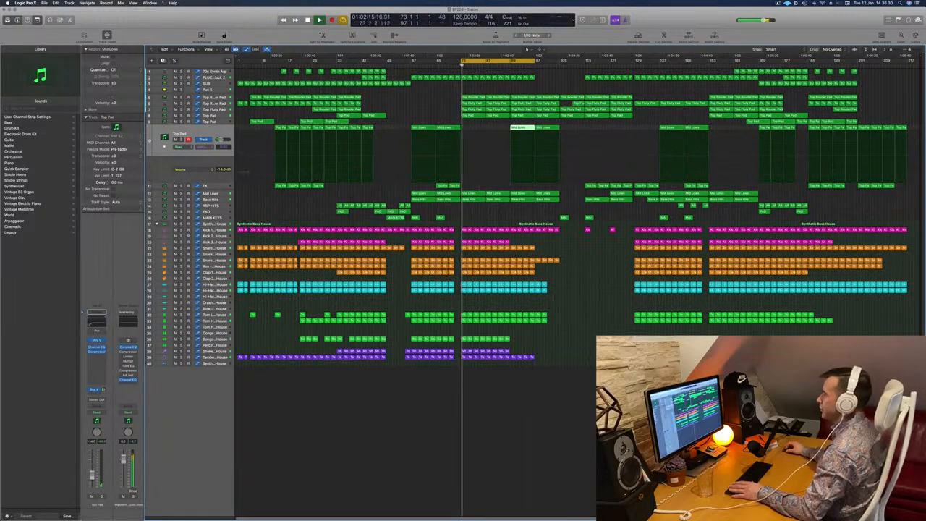
# - Replay from just before bar 57, check the Top Pad in solo, and raise its volume to about -13.2 dB
pyautogui.click(407, 65)
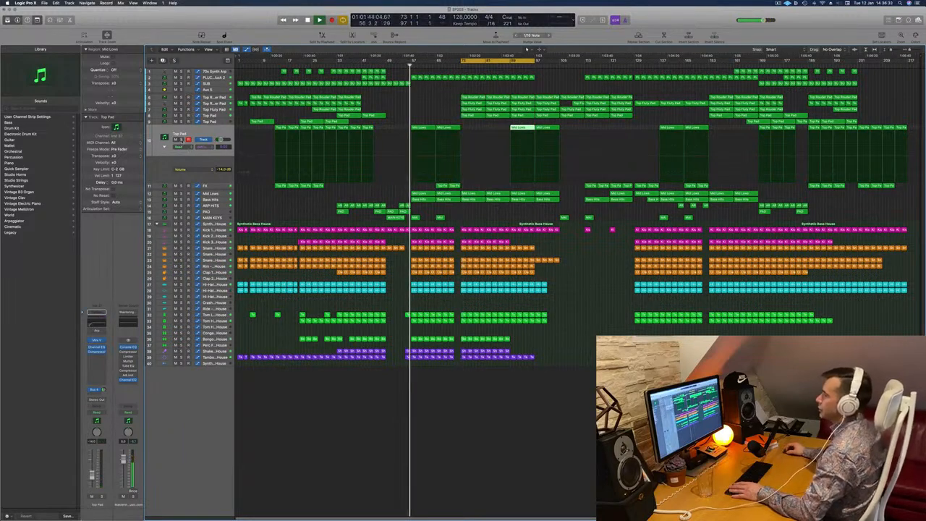
pyautogui.click(181, 140)
pyautogui.click(182, 140)
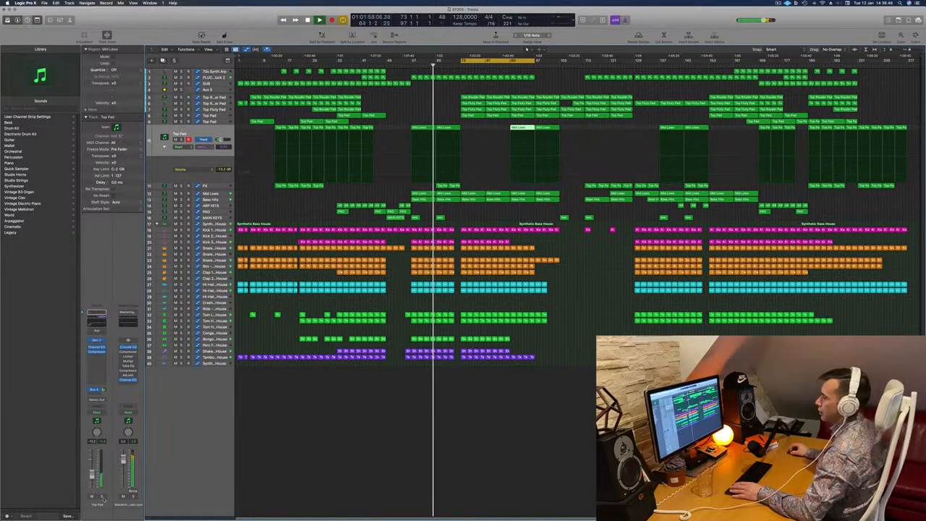
# - Solo the Top Pad, slightly raise the filter cutoff in its Mini V synth, and close the plug-in
pyautogui.press('s')
pyautogui.click(101, 343)
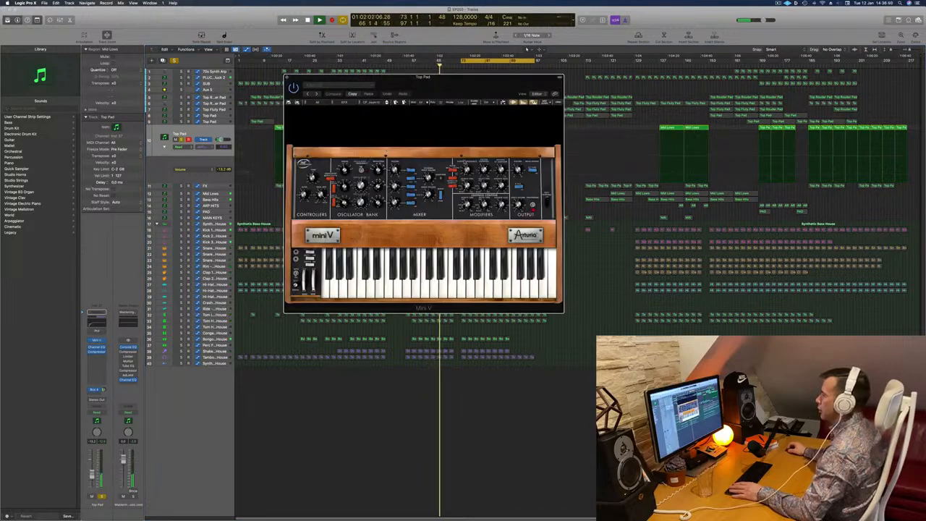
pyautogui.moveTo(467, 171); pyautogui.dragTo(467, 165)
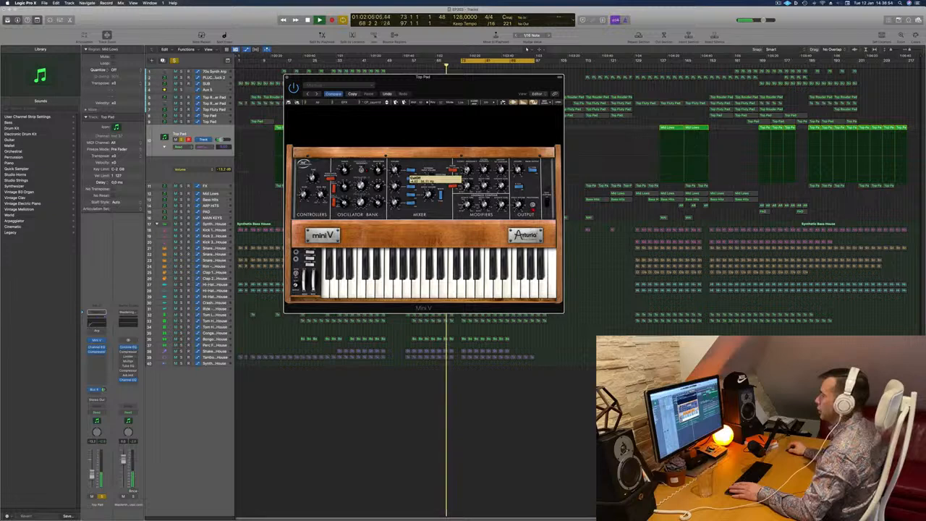
pyautogui.click(286, 77)
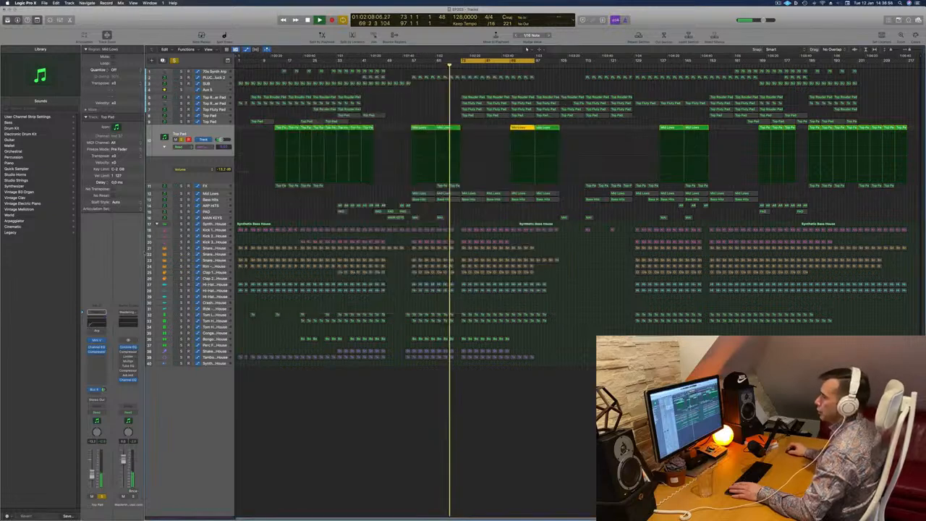
# - Inspect the Top Pad's Channel EQ curve, close it, and return the track to the full mix
pyautogui.click(95, 325)
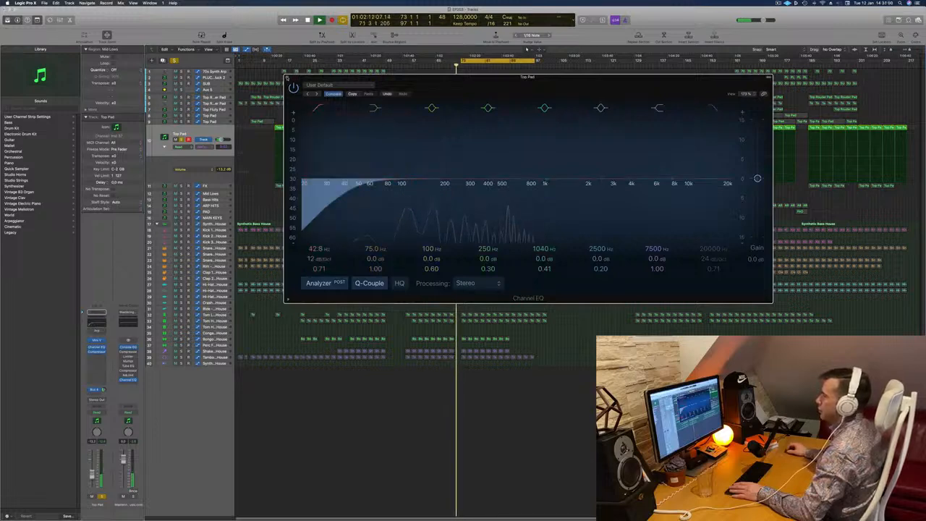
pyautogui.click(286, 78)
pyautogui.click(101, 496)
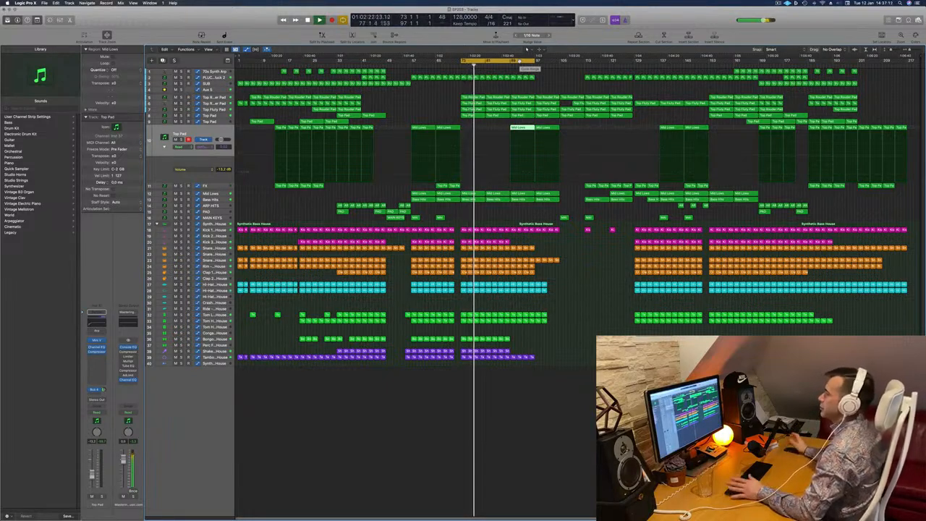
# - Move the cycle range to start at bar 89, audition the Top Pad in solo, and check its Mini V synth
pyautogui.moveTo(507, 64); pyautogui.dragTo(559, 64)
pyautogui.press('space')
pyautogui.press('space')
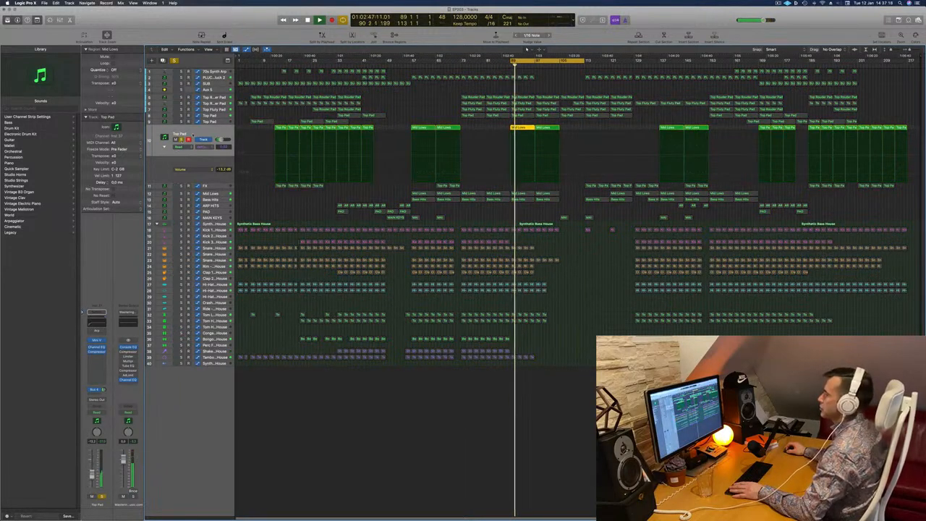
pyautogui.click(96, 340)
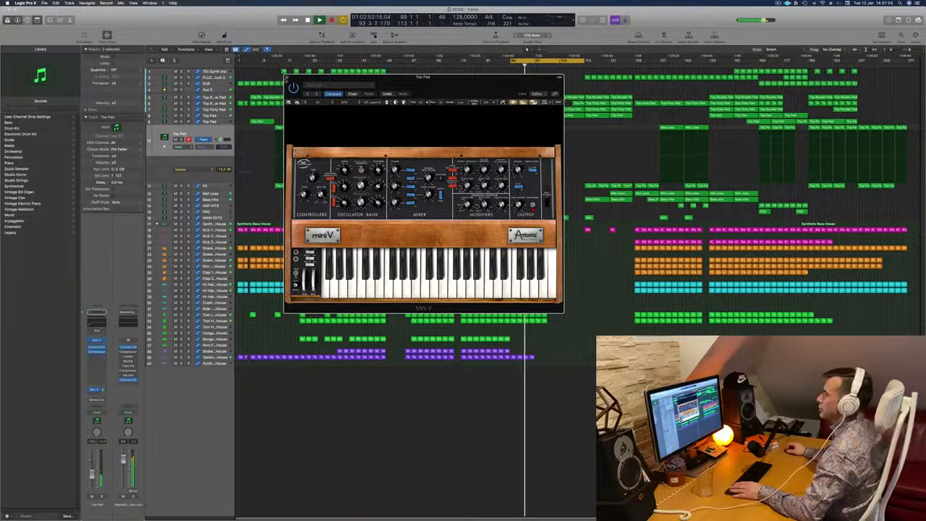
pyautogui.click(287, 78)
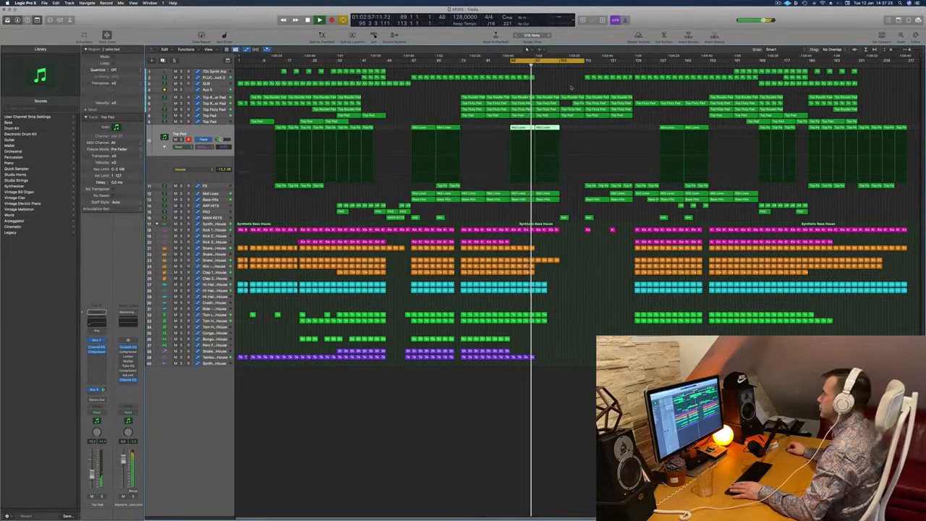
# - Reveal the Aux 5 track's send automation lane below its filter automation and extend the cycle range to about bar 143
pyautogui.click(220, 91)
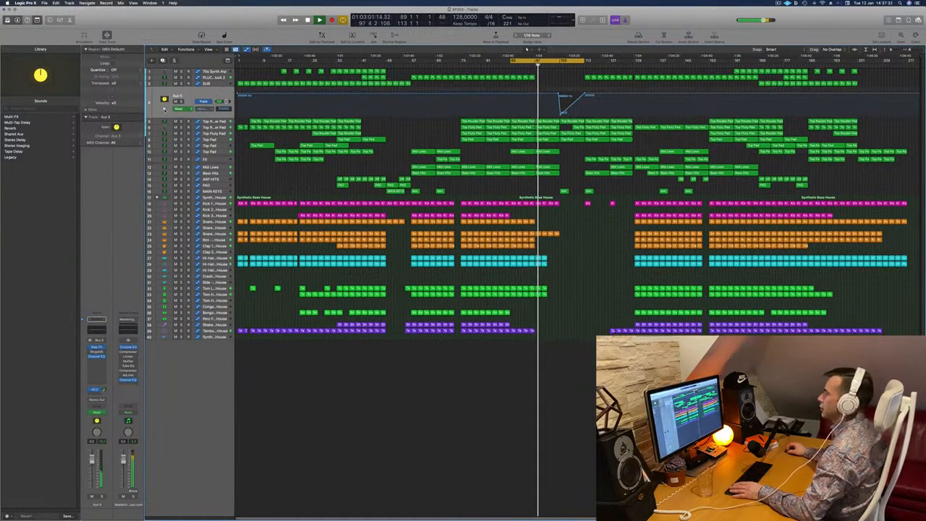
pyautogui.click(165, 109)
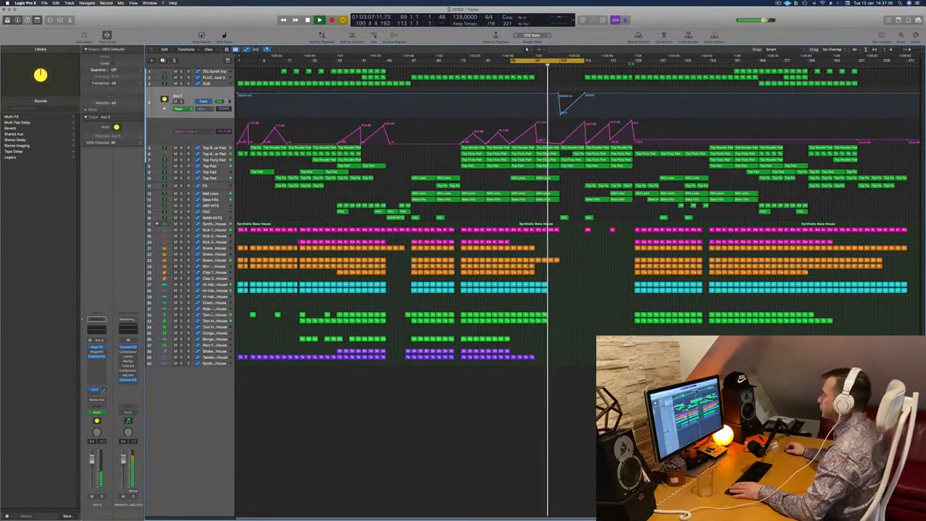
pyautogui.moveTo(583, 60); pyautogui.dragTo(680, 61)
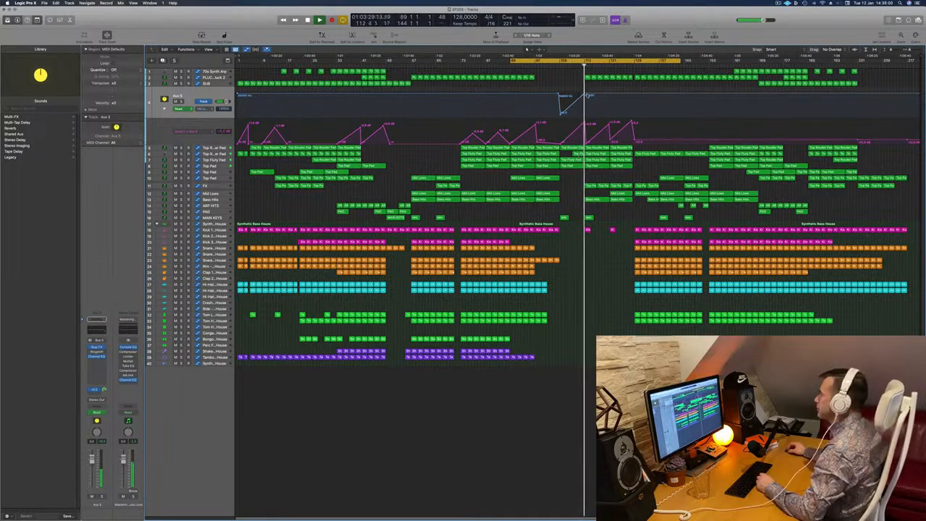
# - Add a second filter sweep to the Aux 5 automation, dipping at bar 113, rising to bar 121 and reaching 20000 Hz near bar 129
pyautogui.click(588, 95)
pyautogui.moveTo(588, 95); pyautogui.dragTo(611, 95)
pyautogui.click(609, 111)
pyautogui.doubleClick(611, 111)
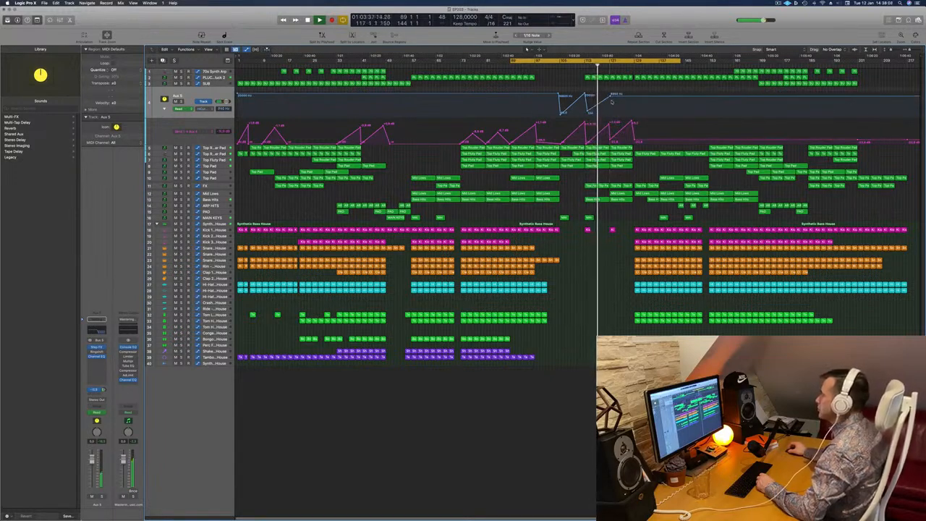
pyautogui.moveTo(610, 96); pyautogui.dragTo(611, 95)
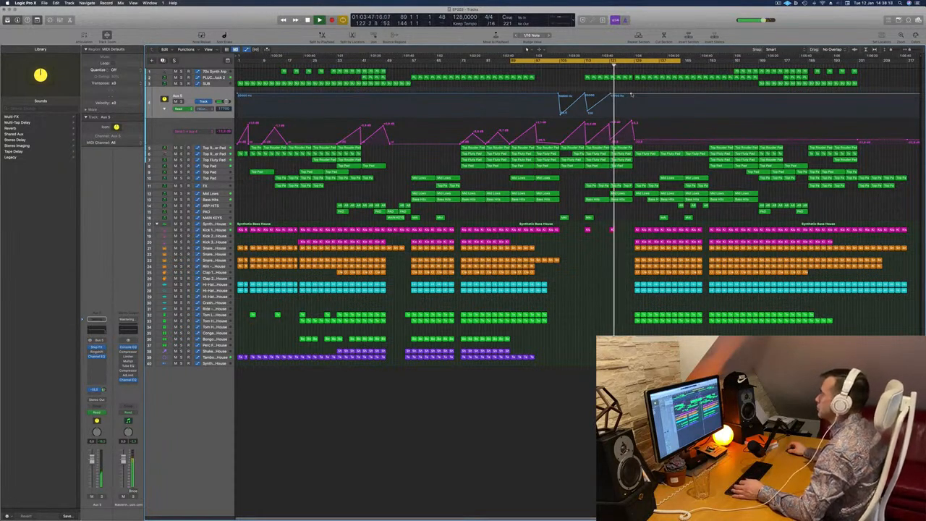
pyautogui.moveTo(632, 95)
pyautogui.mouseDown()
pyautogui.moveTo(634, 117)
pyautogui.moveTo(632, 88)
pyautogui.mouseUp()
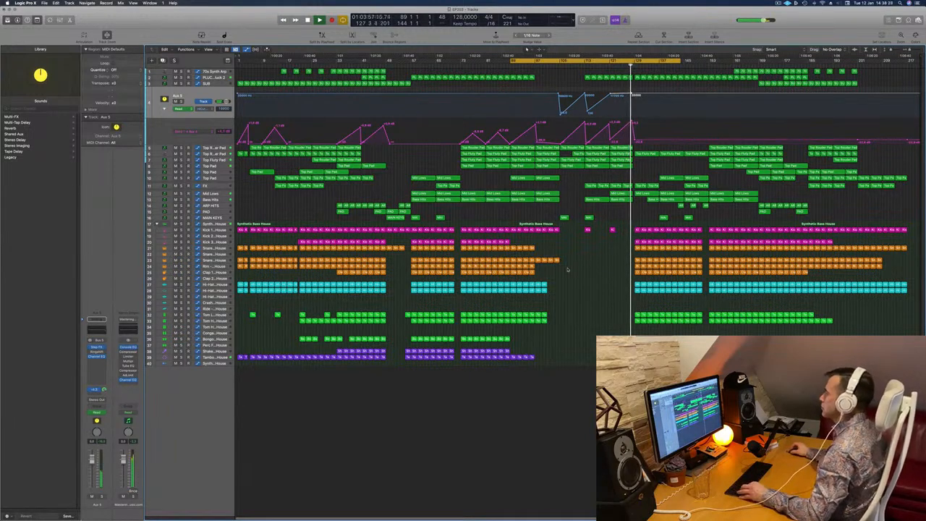
pyautogui.scroll(10, 574, 282)
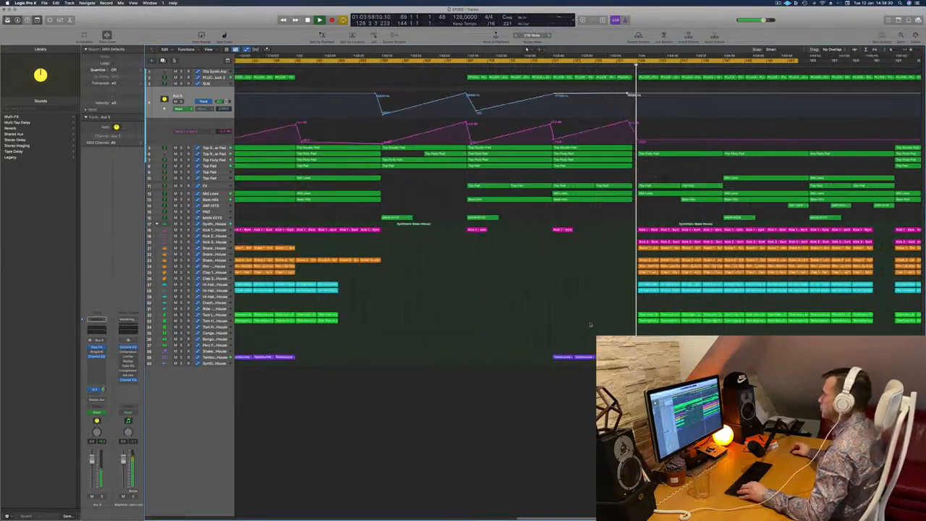
pyautogui.scroll(5, 590, 325)
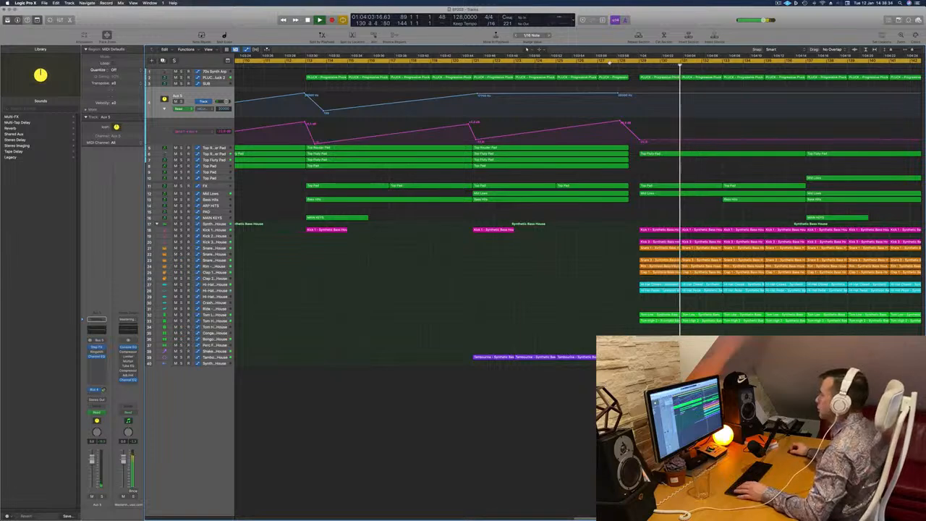
pyautogui.scroll(-10, 730, 118)
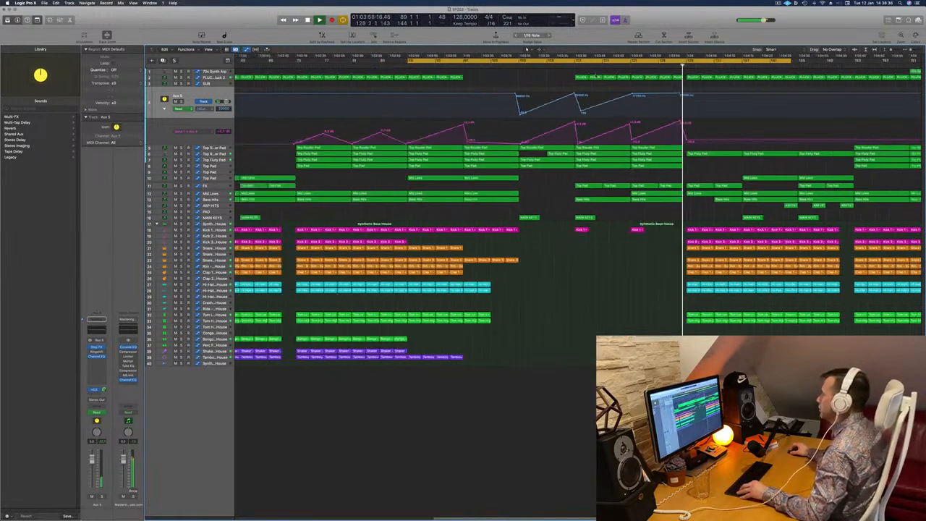
pyautogui.scroll(-5, 730, 118)
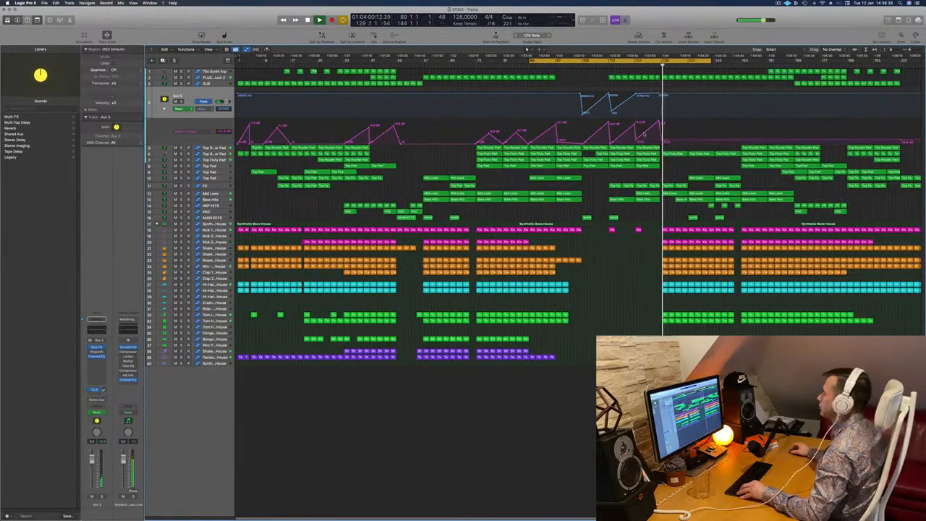
pyautogui.scroll(-4, 644, 132)
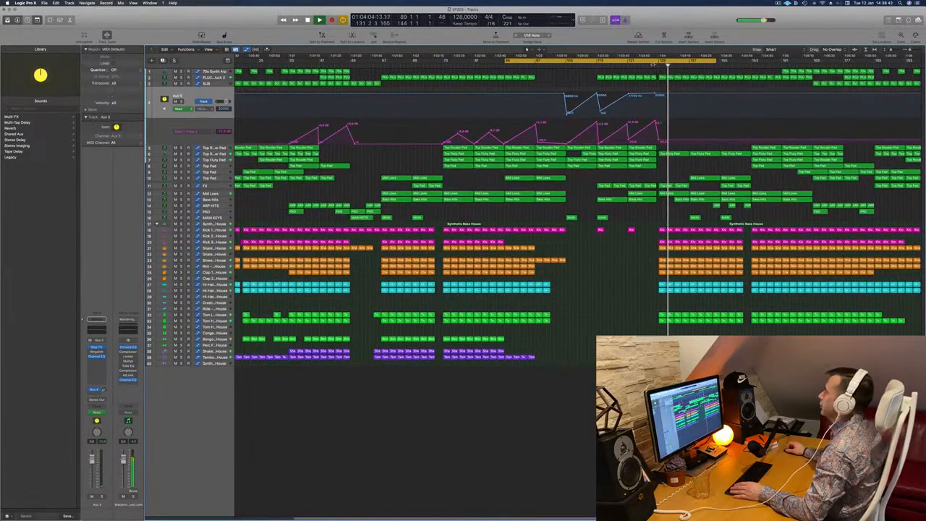
# - Check the PLUCK track's automation, briefly solo the Top Router Pad, and inspect that track's Volume automation
pyautogui.click(214, 77)
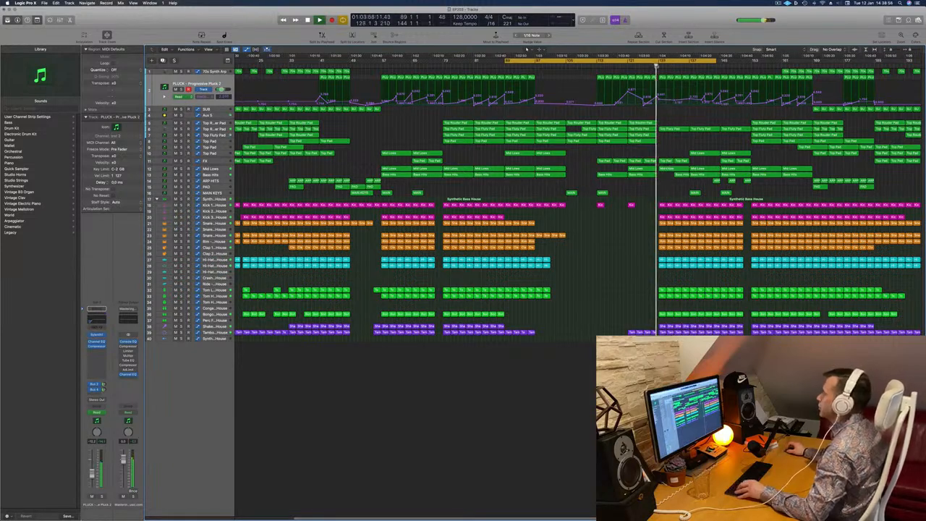
pyautogui.scroll(-3, 606, 259)
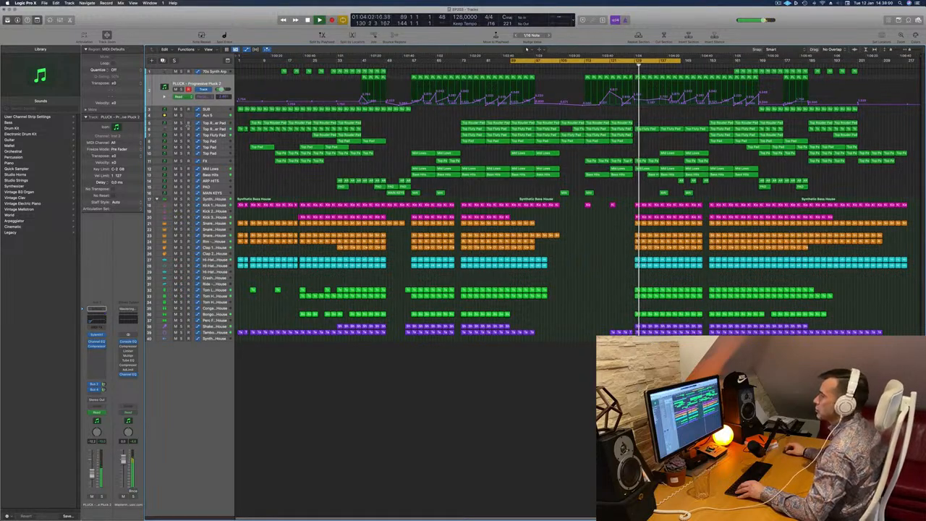
pyautogui.click(182, 130)
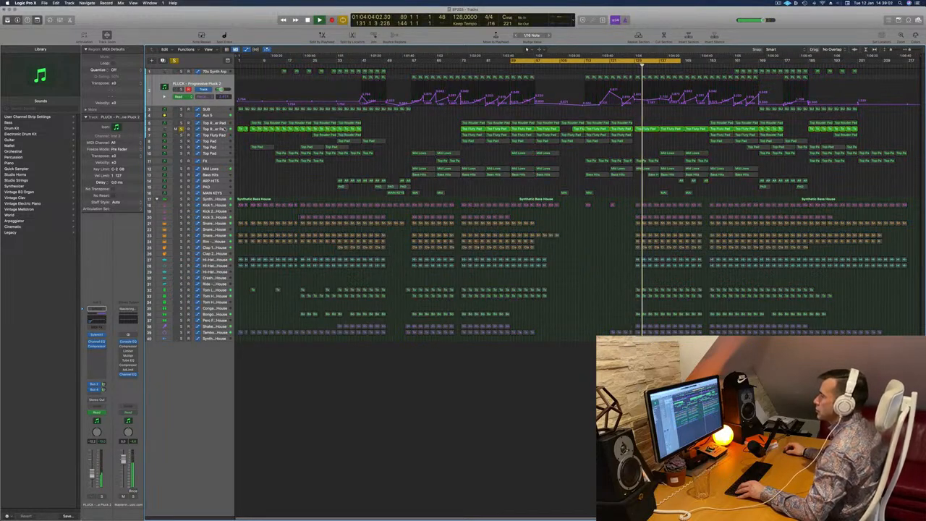
pyautogui.click(181, 130)
pyautogui.click(224, 129)
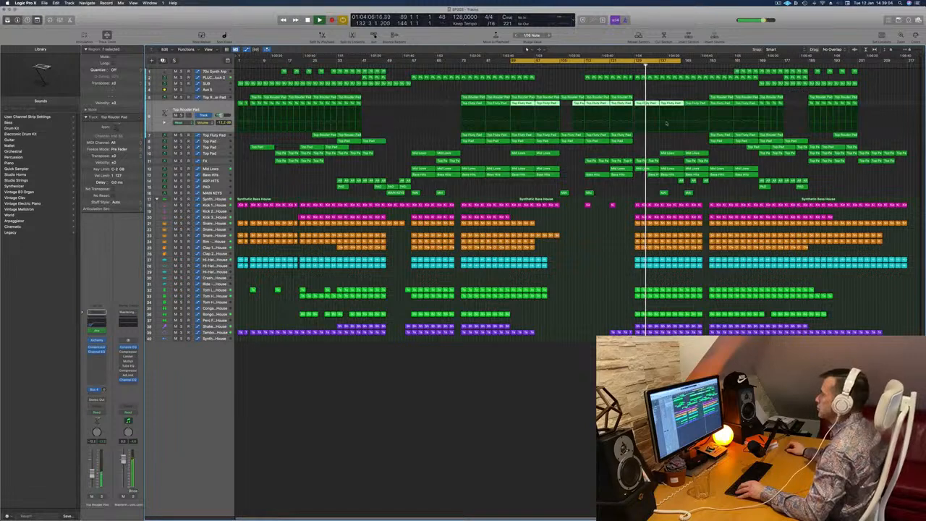
# - Return to the Aux 5 track, reveal its send automation lane again, and replay from just before bar 113
pyautogui.click(219, 90)
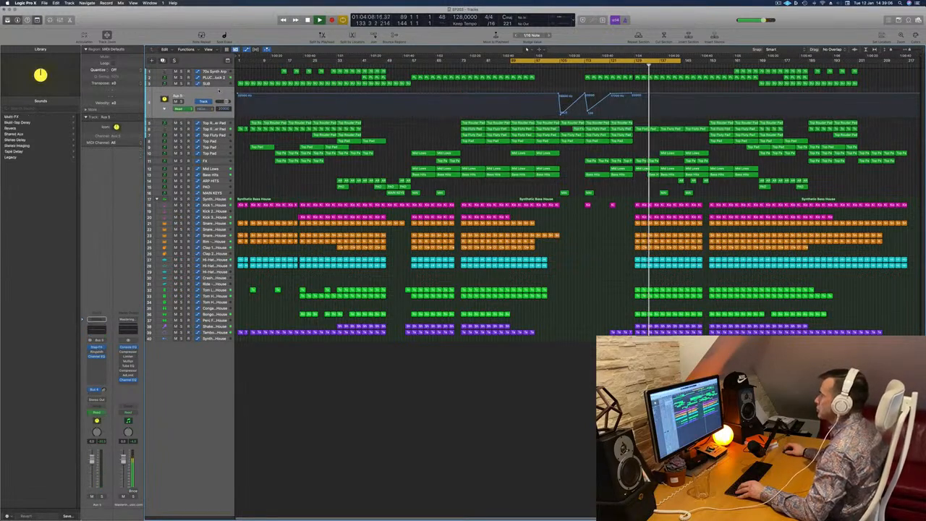
pyautogui.click(164, 108)
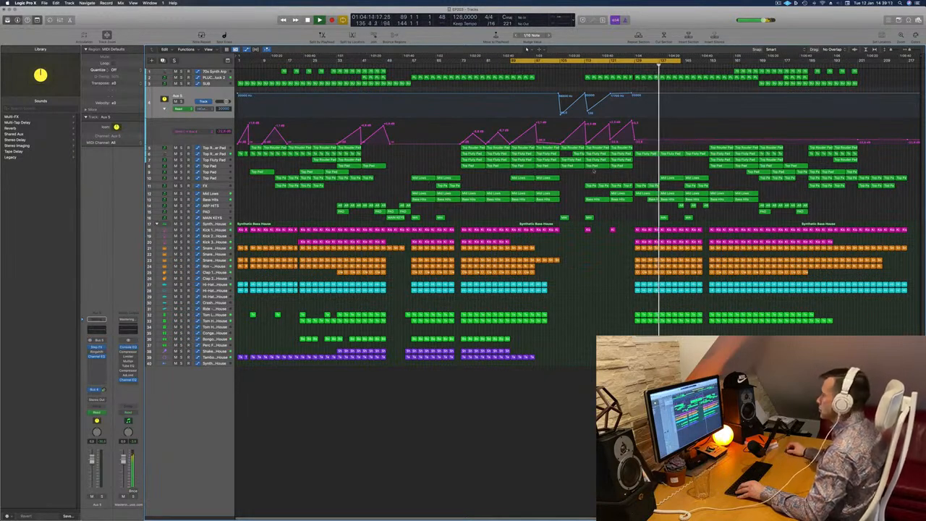
pyautogui.click(583, 61)
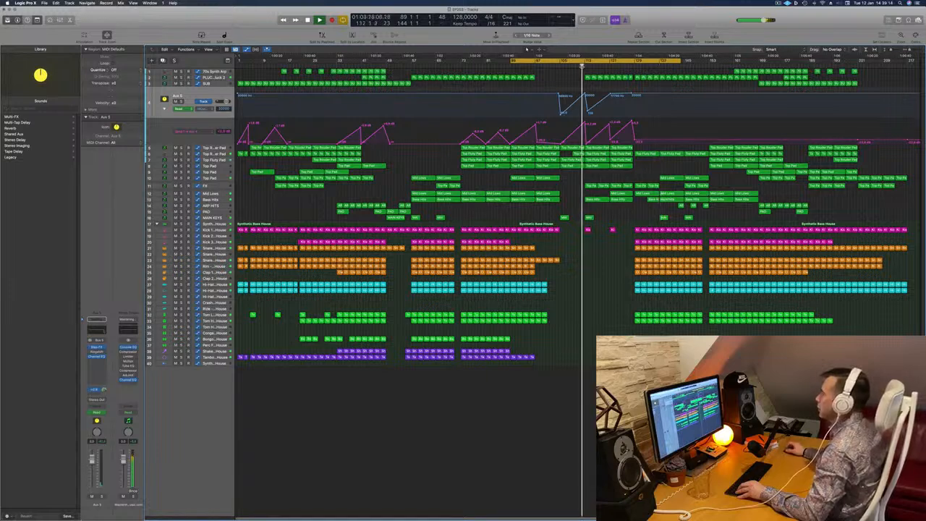
# - Reveal the FX track's Volume automation lane and shape its level between bars 113 and 129
pyautogui.click(219, 187)
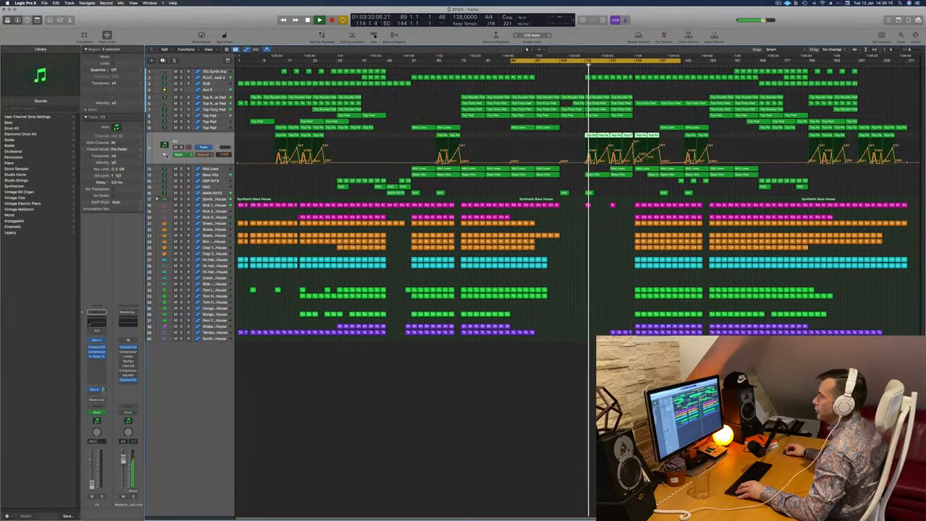
pyautogui.click(164, 155)
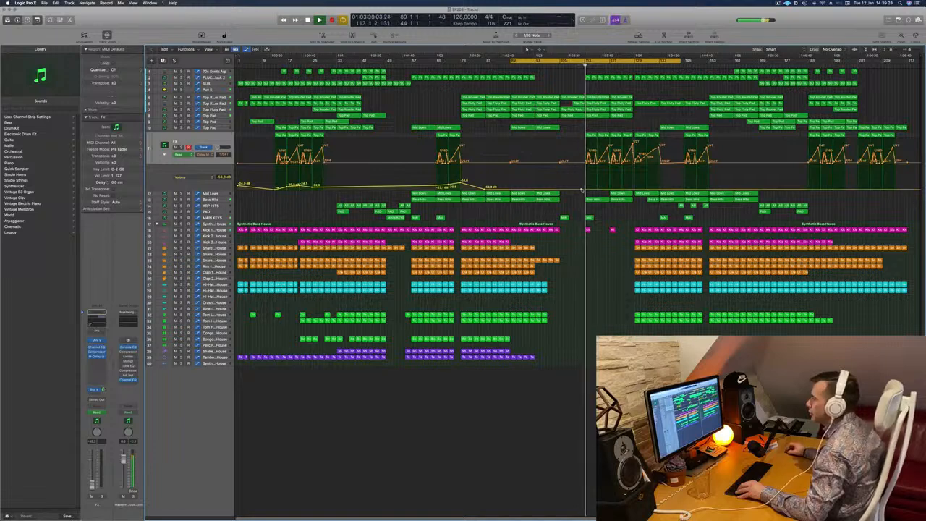
pyautogui.moveTo(581, 190); pyautogui.dragTo(610, 187)
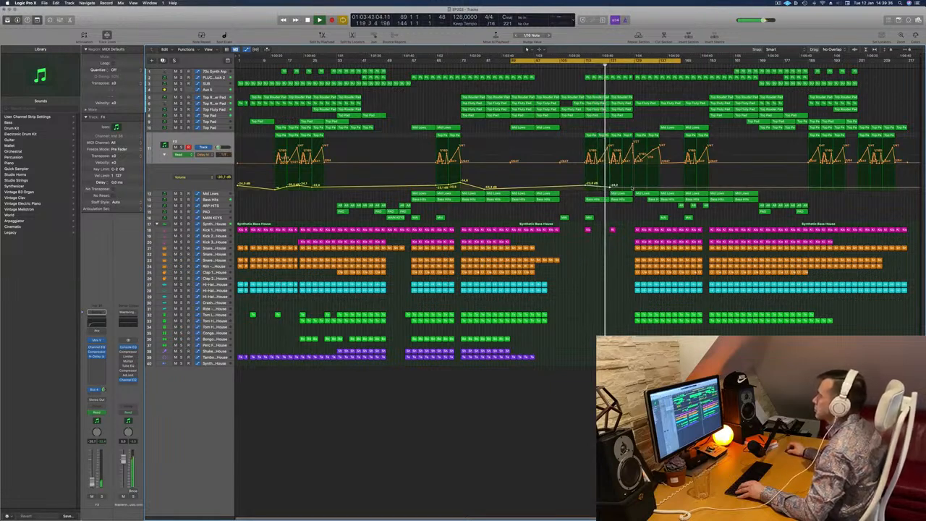
pyautogui.moveTo(610, 188); pyautogui.dragTo(634, 188)
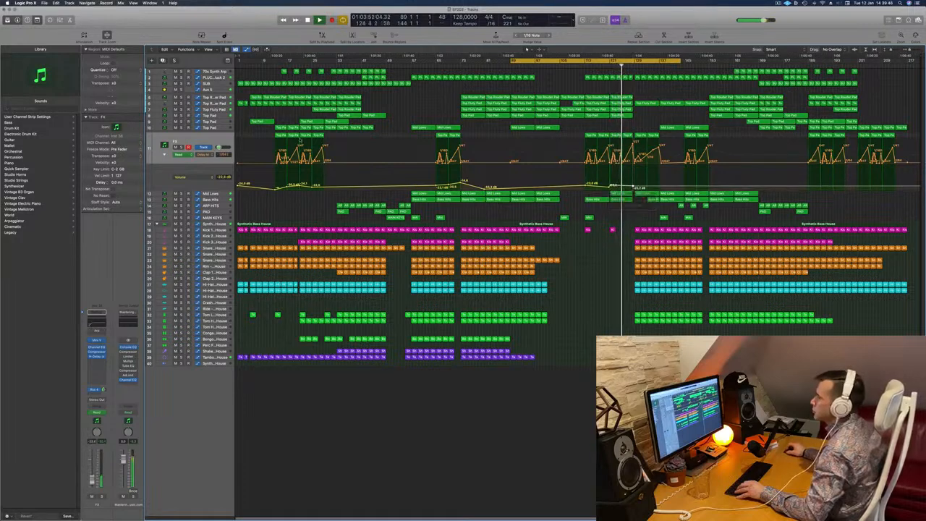
# - Add a point to the FX track's volume automation near bar 137 and raise it to build the level from bar 129
pyautogui.click(213, 141)
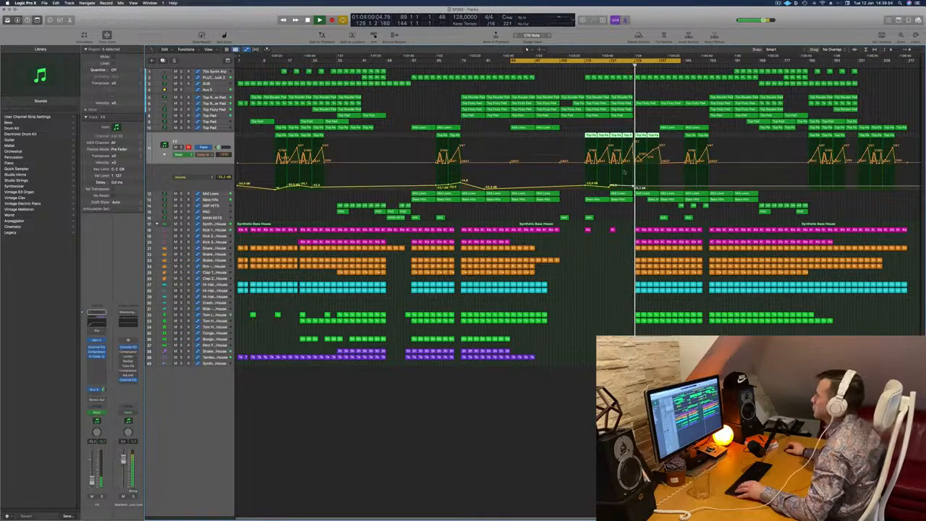
pyautogui.press('super+Right')
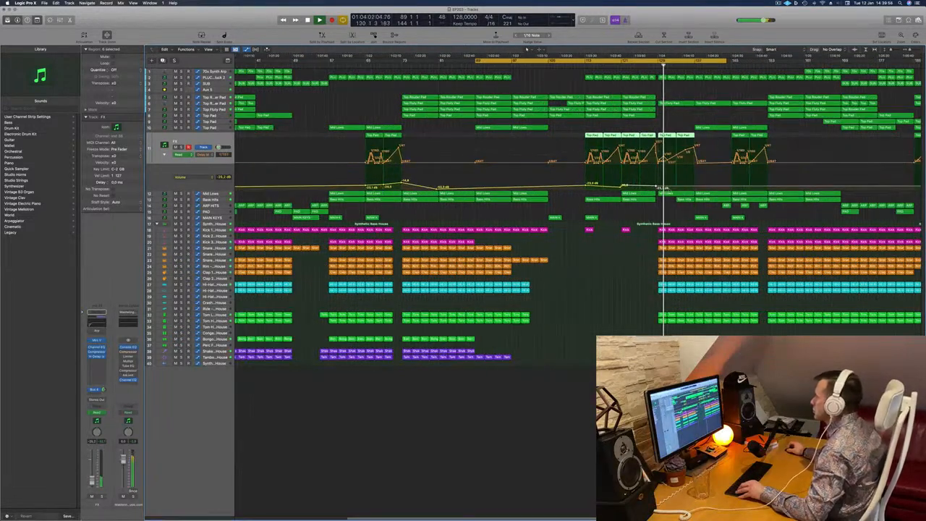
pyautogui.click(694, 187)
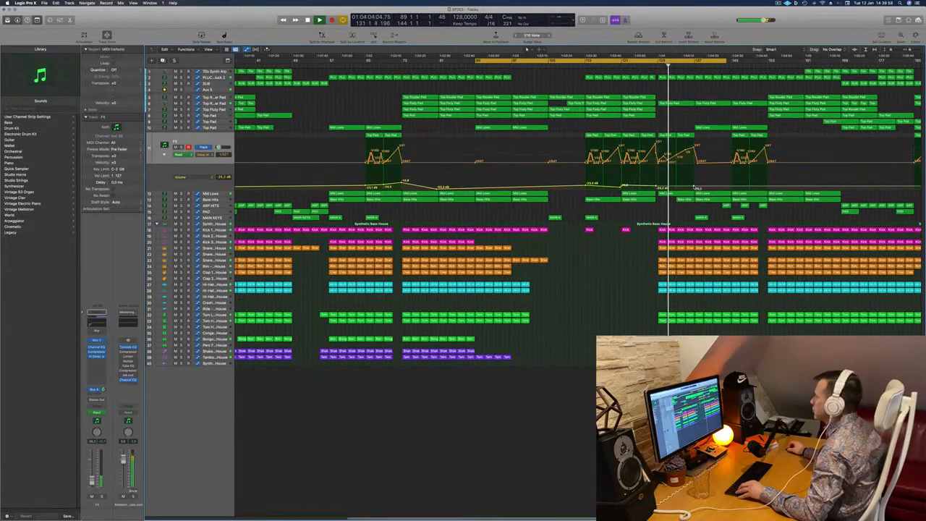
pyautogui.moveTo(694, 187); pyautogui.dragTo(695, 183)
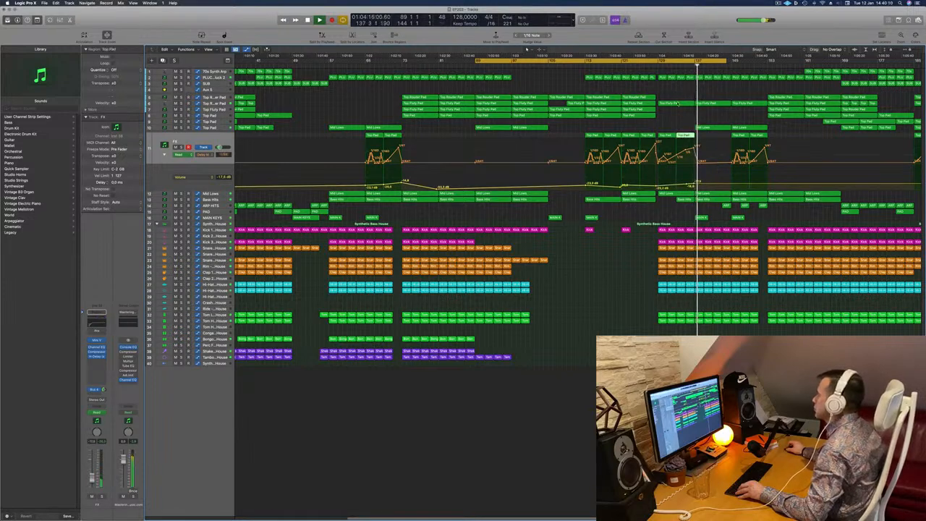
# - Replay from just before bar 129, lower the FX volume automation after bar 137, and fine-tune its level just before that drop
pyautogui.click(656, 67)
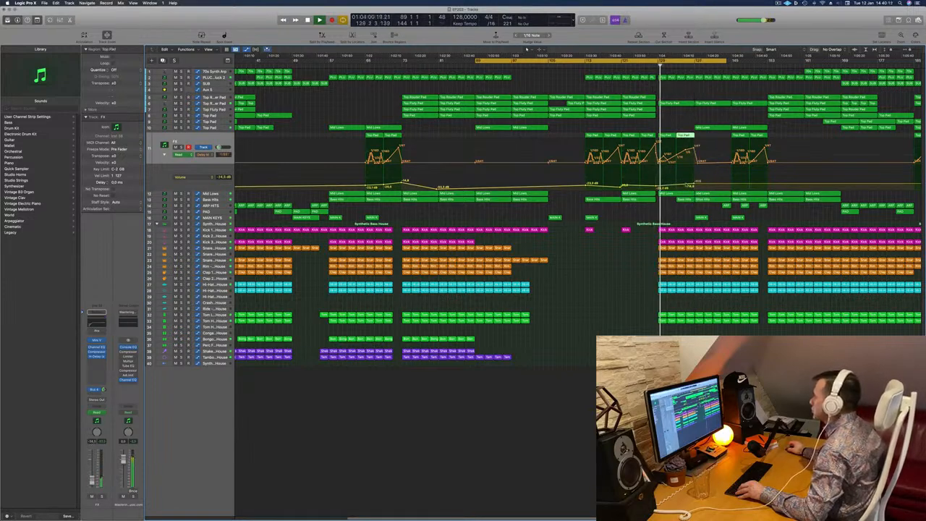
pyautogui.moveTo(694, 186); pyautogui.dragTo(696, 190)
pyautogui.press('super+Left')
pyautogui.press('super+Left')
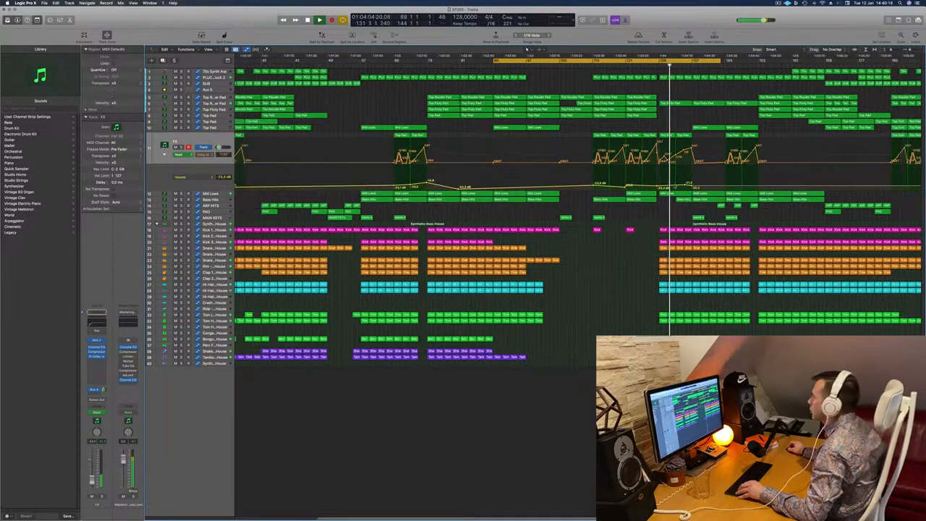
pyautogui.moveTo(671, 185); pyautogui.dragTo(671, 187)
pyautogui.press('super+Left')
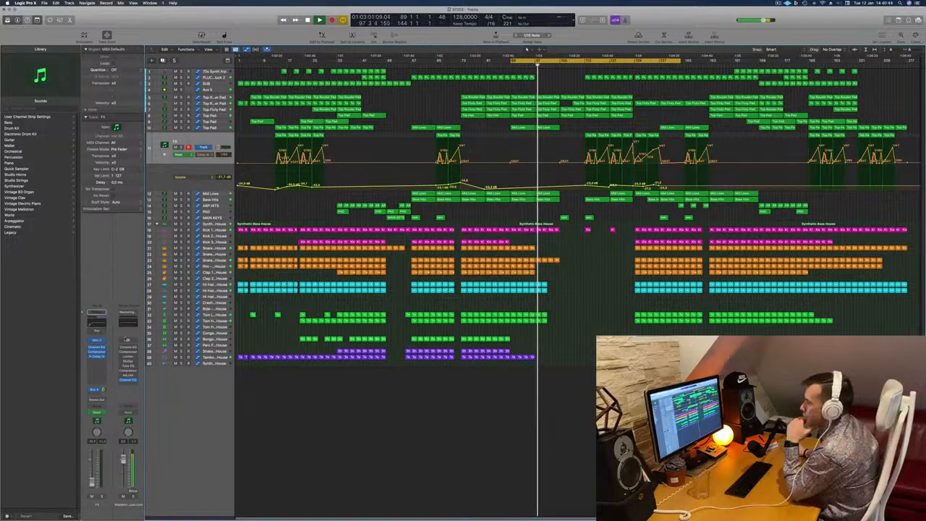
# - Open the Mastering channel's Vintage Console EQ, compare the mix with it bypassed and active, and close the plug-in
pyautogui.click(125, 348)
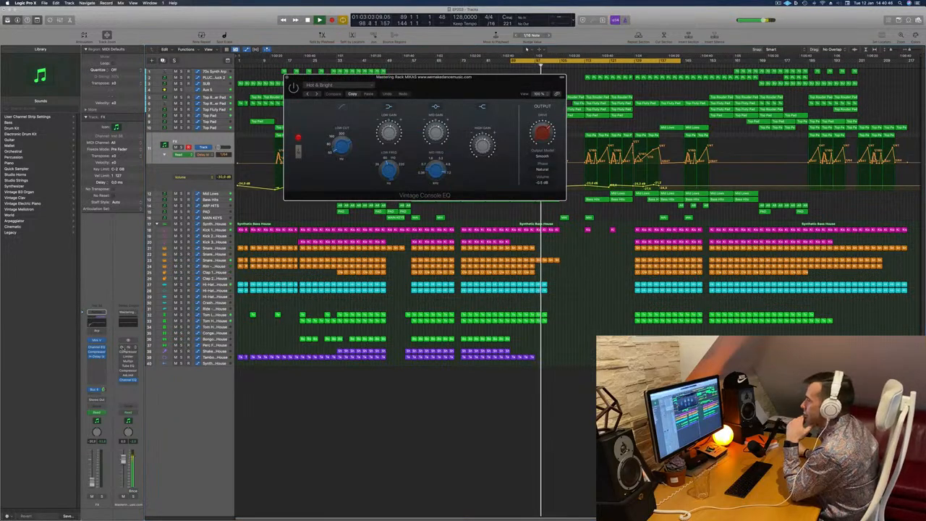
pyautogui.click(123, 348)
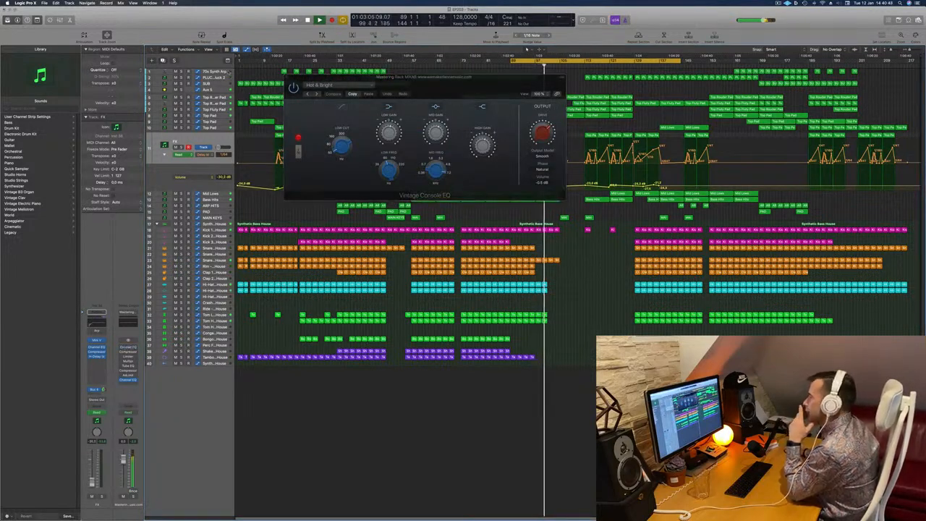
pyautogui.click(286, 78)
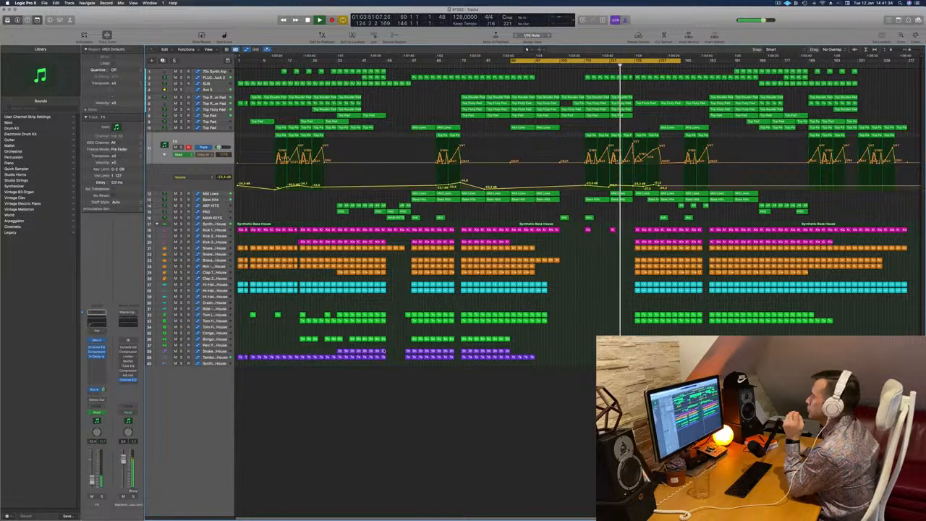
# - Add volume automation points to the Mid Lows track to dip near bar 121, rise toward bar 129 and settle by bar 145
pyautogui.click(222, 195)
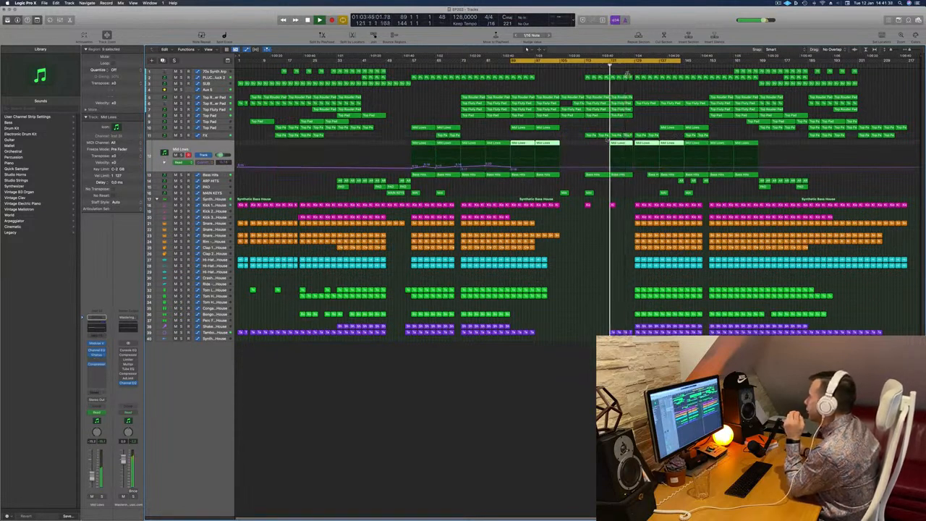
pyautogui.click(606, 168)
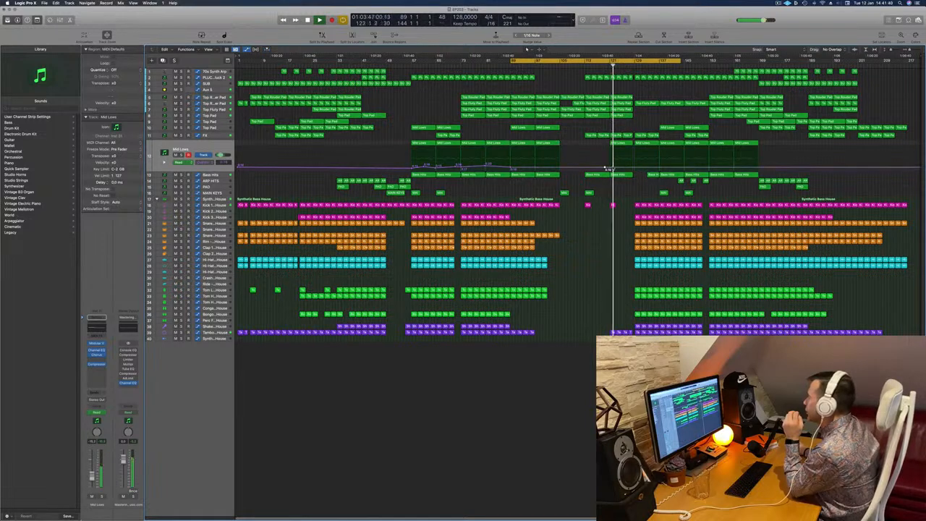
pyautogui.click(633, 169)
pyautogui.moveTo(611, 168); pyautogui.dragTo(612, 171)
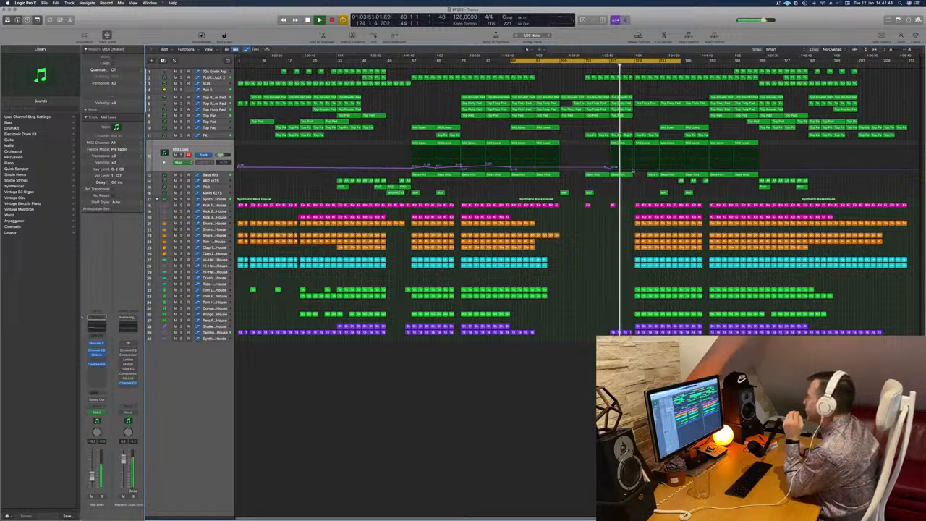
pyautogui.moveTo(633, 170); pyautogui.dragTo(633, 166)
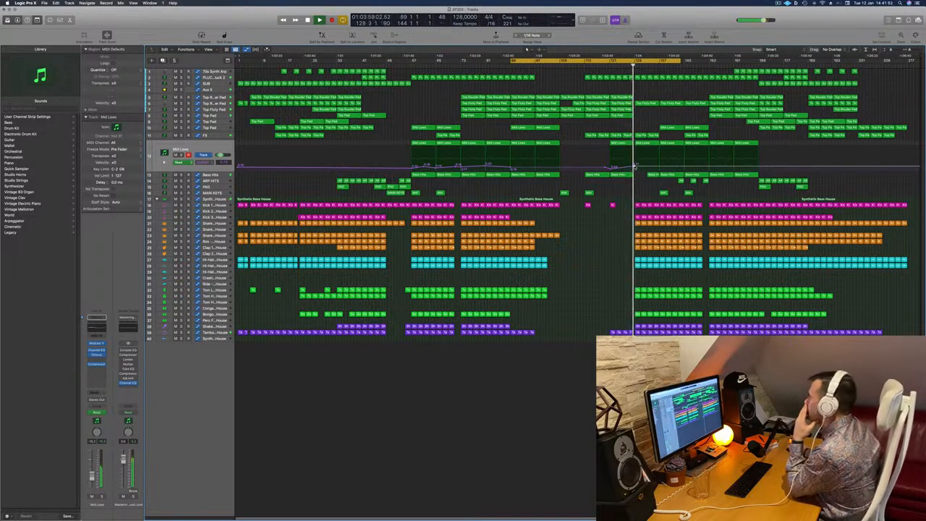
pyautogui.moveTo(636, 166); pyautogui.dragTo(684, 165)
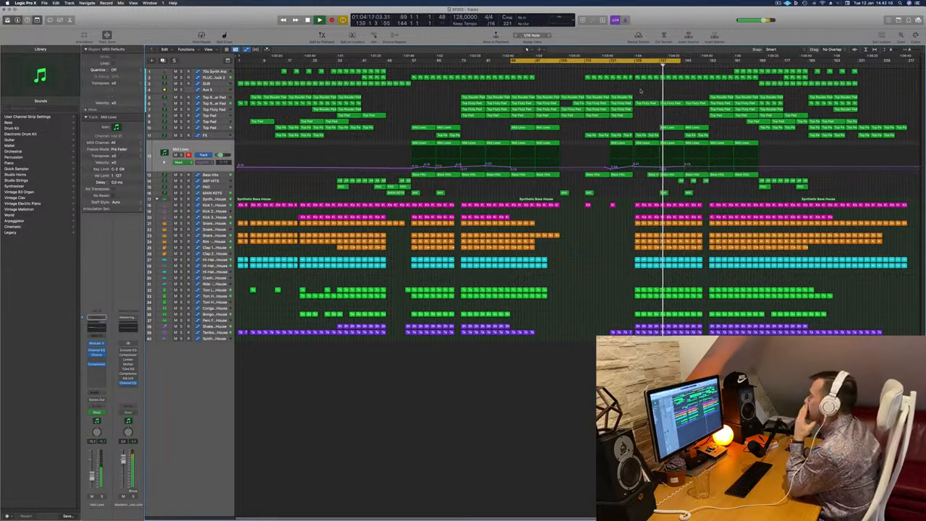
# - Set the cycle range to start at bar 129 and build the Aux 5 send automation from bar 153 to a peak near bar 161
pyautogui.moveTo(633, 62); pyautogui.dragTo(757, 62)
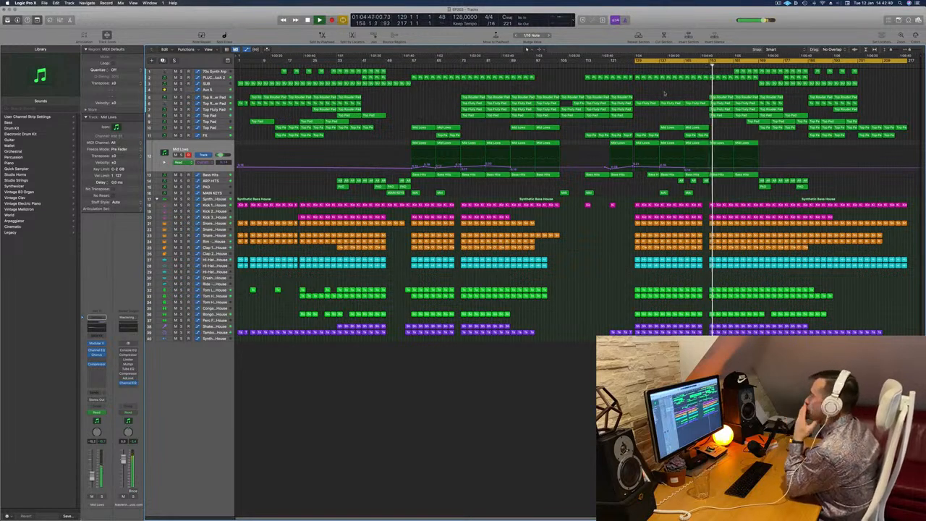
pyautogui.click(450, 88)
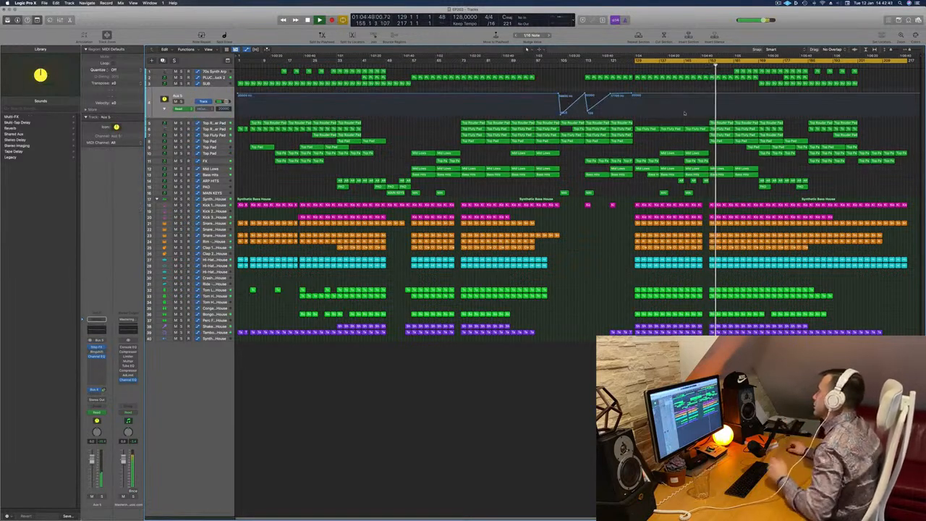
pyautogui.click(165, 110)
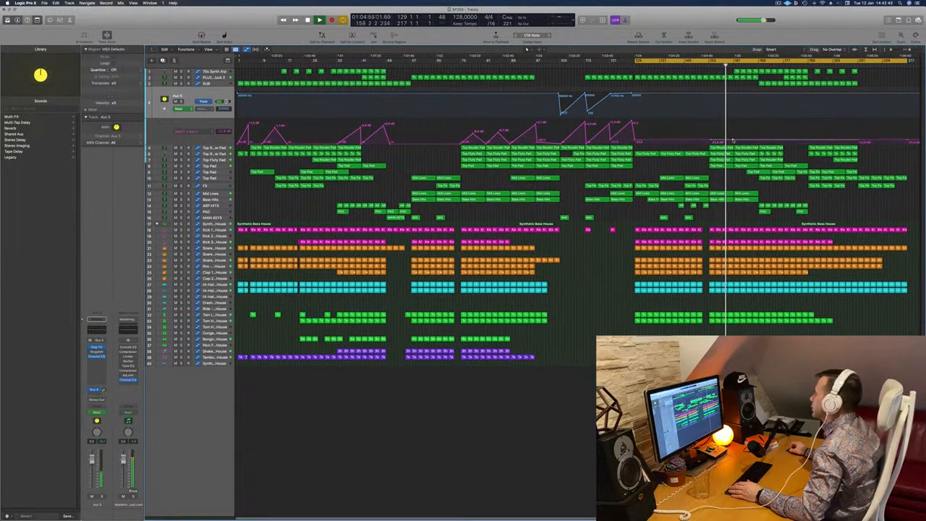
pyautogui.moveTo(732, 141)
pyautogui.mouseDown()
pyautogui.moveTo(734, 124)
pyautogui.moveTo(736, 140)
pyautogui.mouseUp()
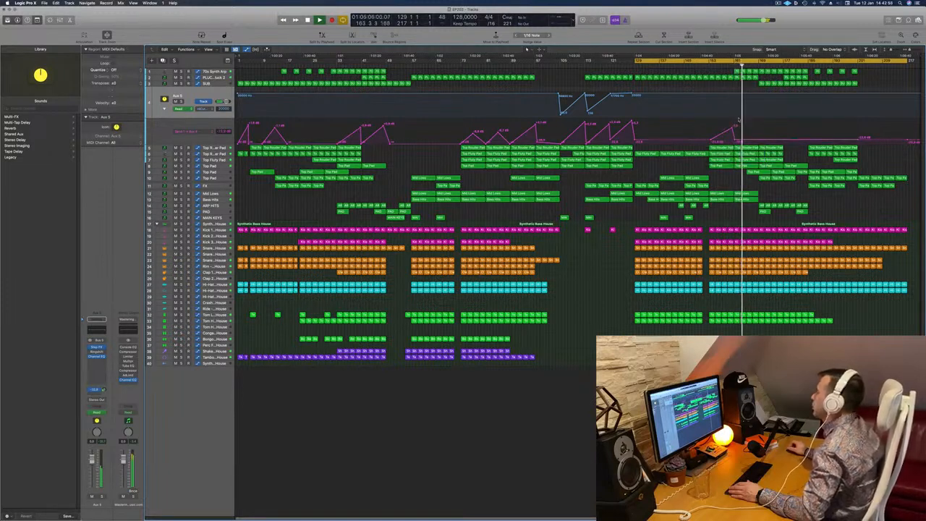
# - Delete the 70s Synth Arp regions between bars 161 and 169, and shape a second Aux 5 send peak at bar 169 falling by bar 177
pyautogui.moveTo(726, 71); pyautogui.dragTo(758, 73)
pyautogui.press('Delete')
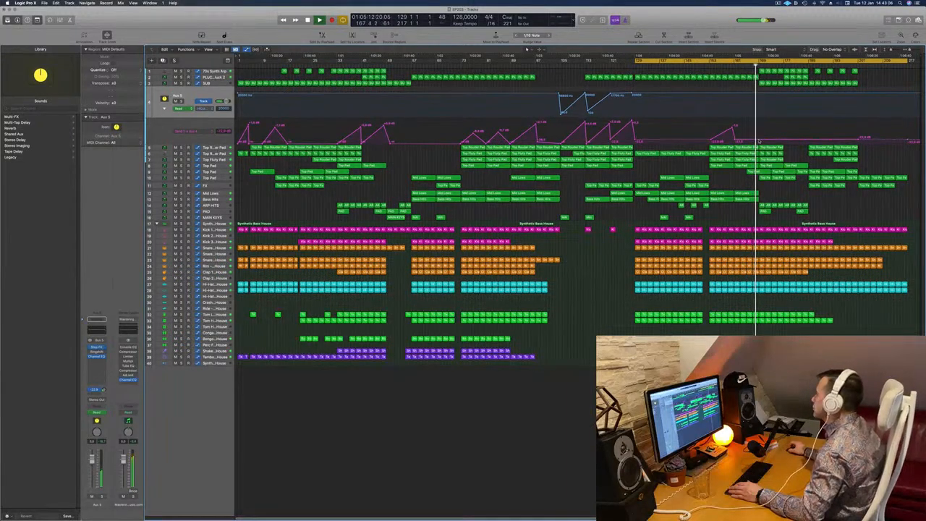
pyautogui.moveTo(759, 137); pyautogui.dragTo(758, 131)
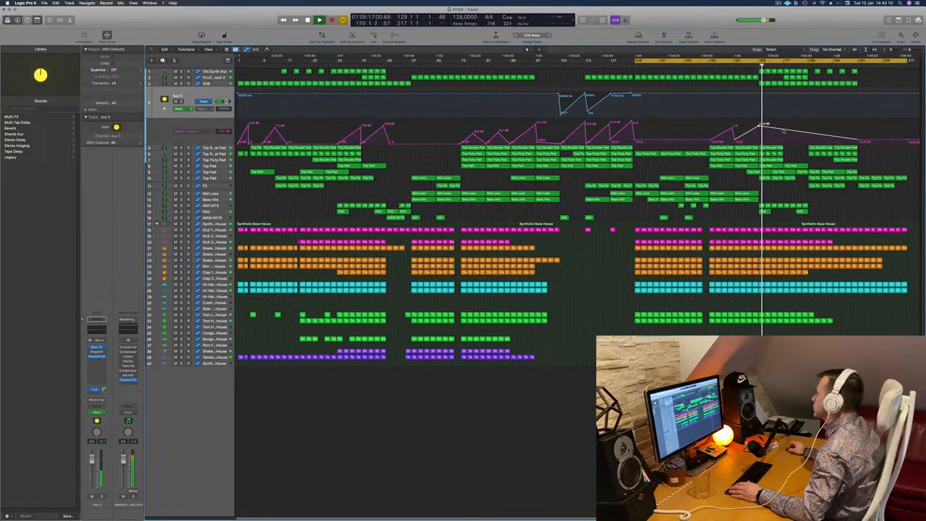
pyautogui.moveTo(788, 127); pyautogui.dragTo(785, 143)
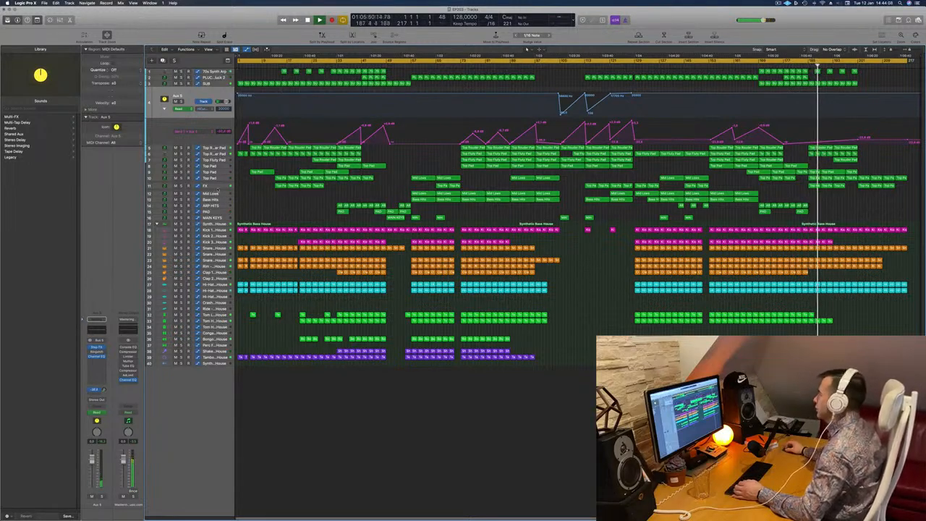
# - Reveal the FX track's Volume automation lane and shape its level between about bars 185 and 213
pyautogui.click(218, 188)
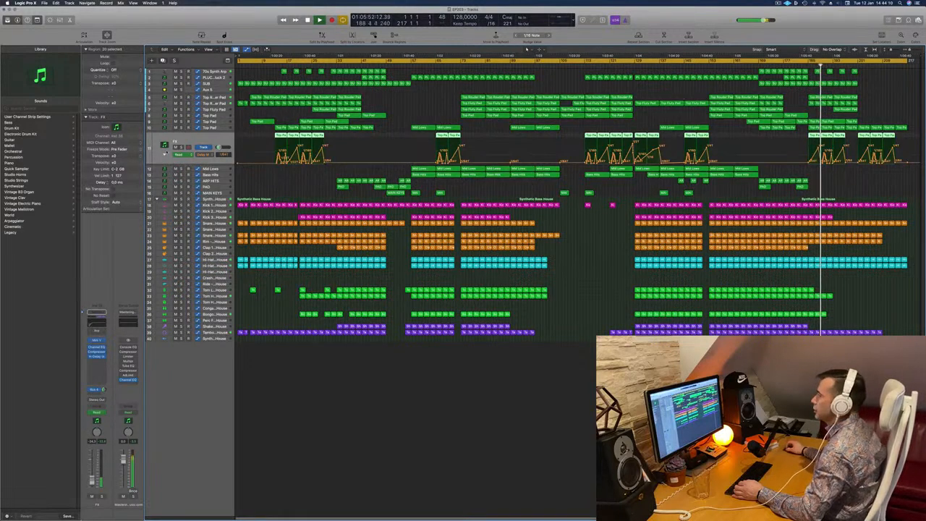
pyautogui.click(164, 154)
pyautogui.click(687, 92)
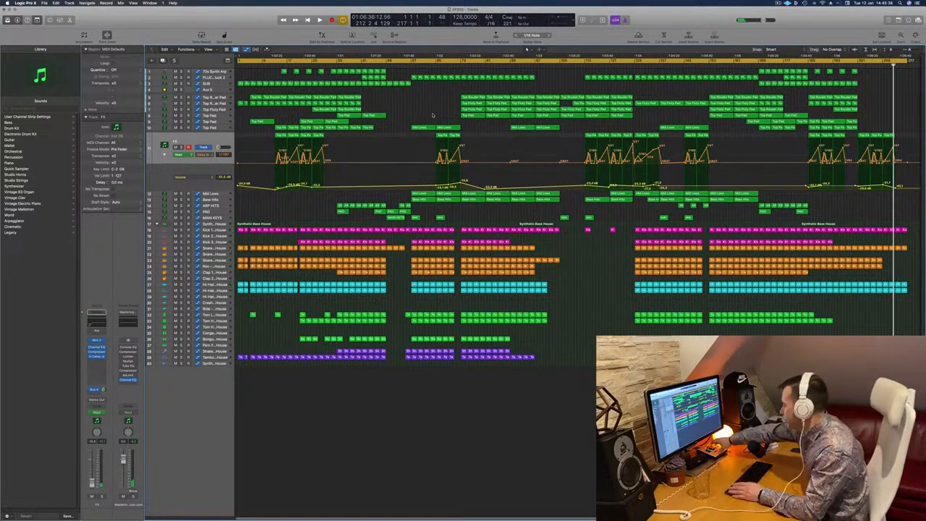
# - Return to bar 1 and play the whole arrangement from the beginning
pyautogui.press('Return')
pyautogui.press('space')
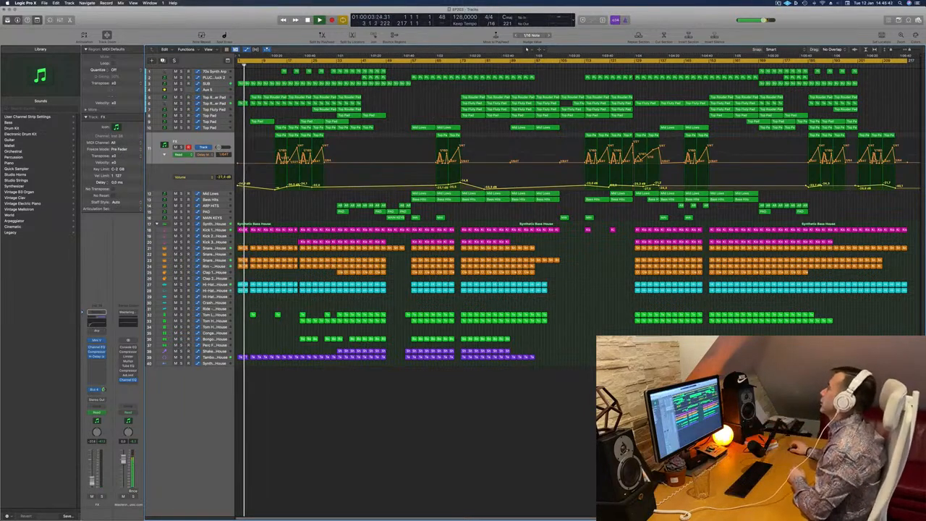
pyautogui.click(779, 4)
pyautogui.click(702, 22)
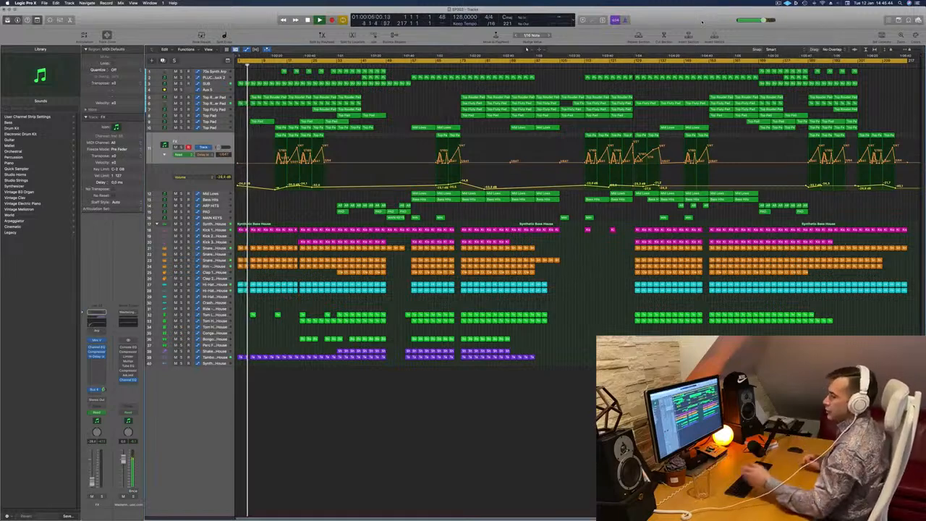